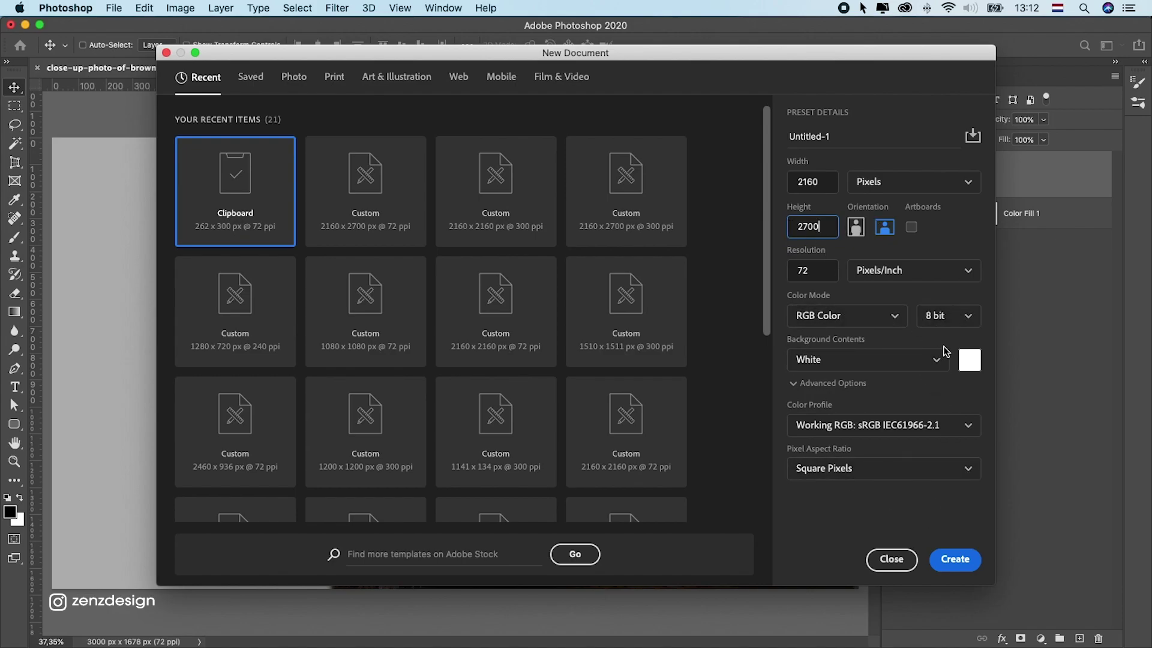
# - Create a 2160 × 2700 px document at 72 ppi, and a second one measuring 2160 × 2160 px
pyautogui.click(959, 559)
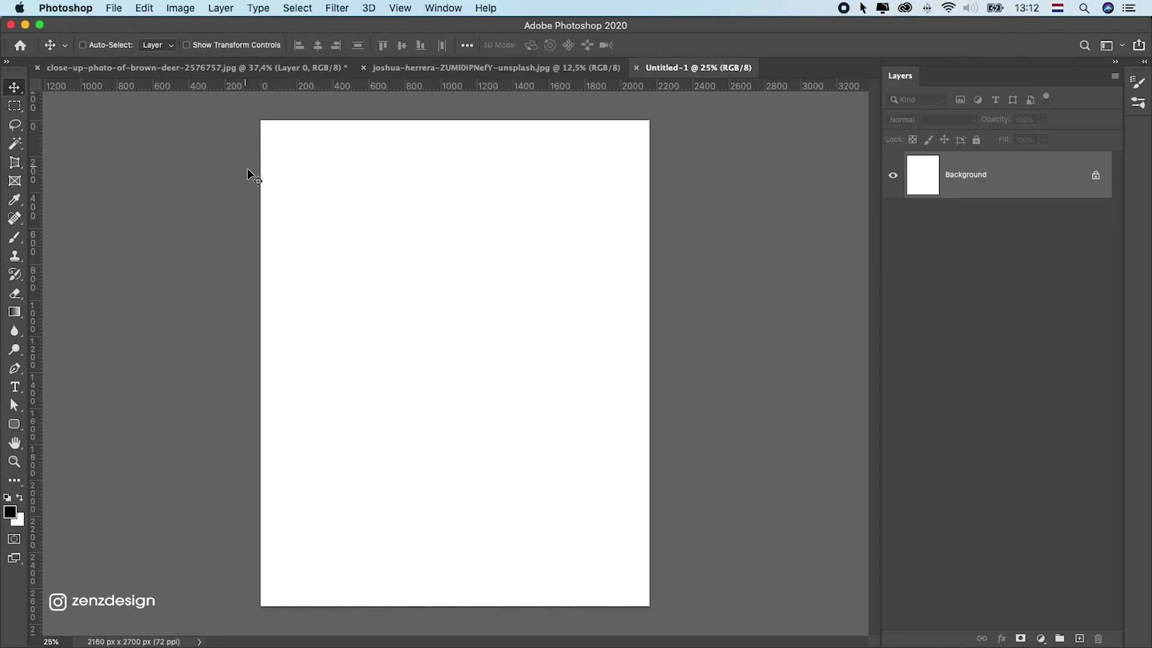
pyautogui.press('super+a')
pyautogui.hotkey('ctrl', 'n')
pyautogui.moveTo(831, 186); pyautogui.dragTo(784, 174)
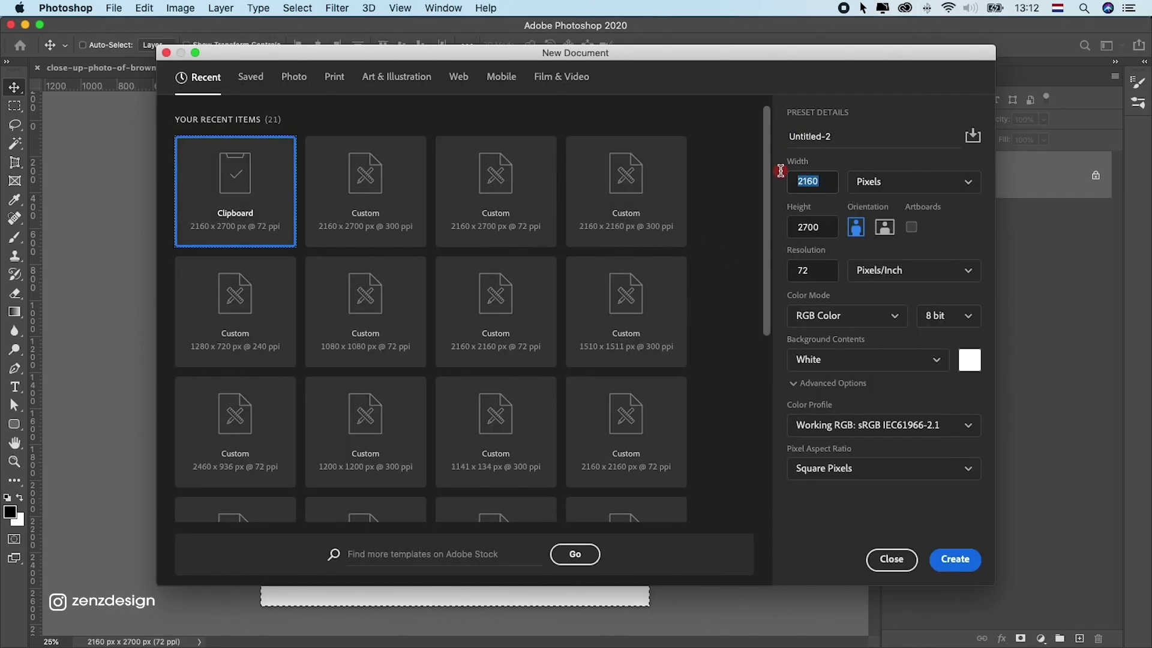
pyautogui.moveTo(827, 223); pyautogui.dragTo(779, 218)
pyautogui.write('210')
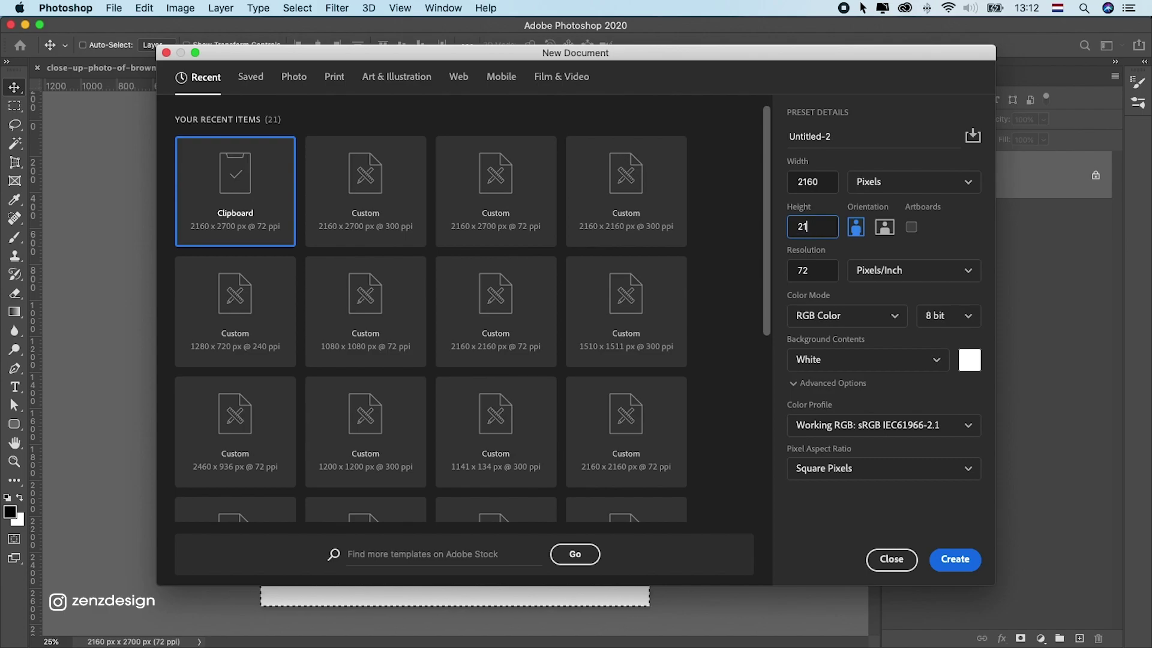
pyautogui.press('Escape')
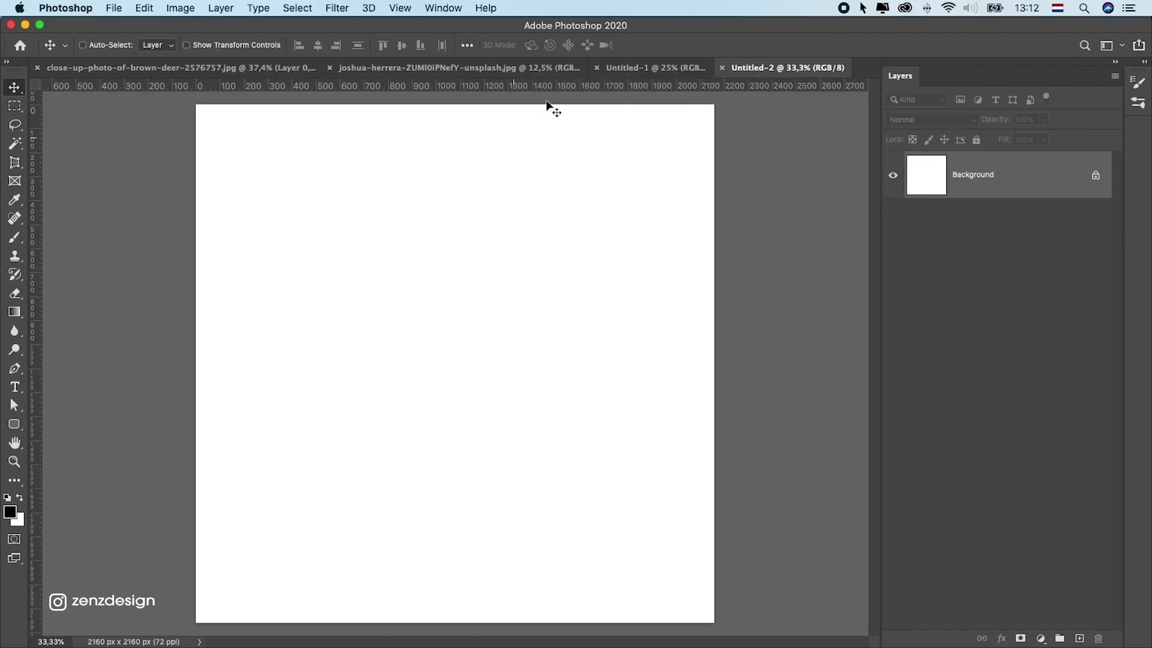
# - Fill the square document with black, copy it, close that document, and paste the black square into the 2160 × 2700 px document
pyautogui.hotkey('alt', 'BackSpace')
pyautogui.press('super+a')
pyautogui.click(717, 69)
pyautogui.click(551, 241)
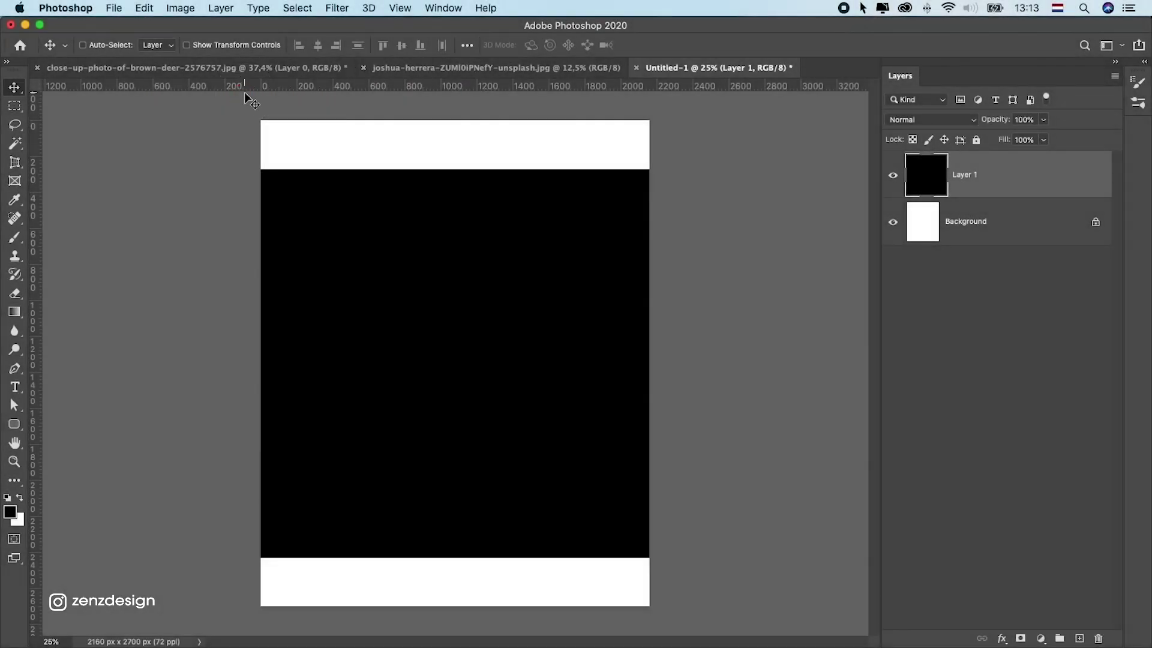
# - Place horizontal guides along the upper and lower edges of the black square, and delete its layer
pyautogui.press('super+r')
pyautogui.press('super+r')
pyautogui.moveTo(255, 90); pyautogui.dragTo(291, 170)
pyautogui.moveTo(298, 90); pyautogui.dragTo(390, 558)
pyautogui.moveTo(982, 193); pyautogui.dragTo(1099, 639)
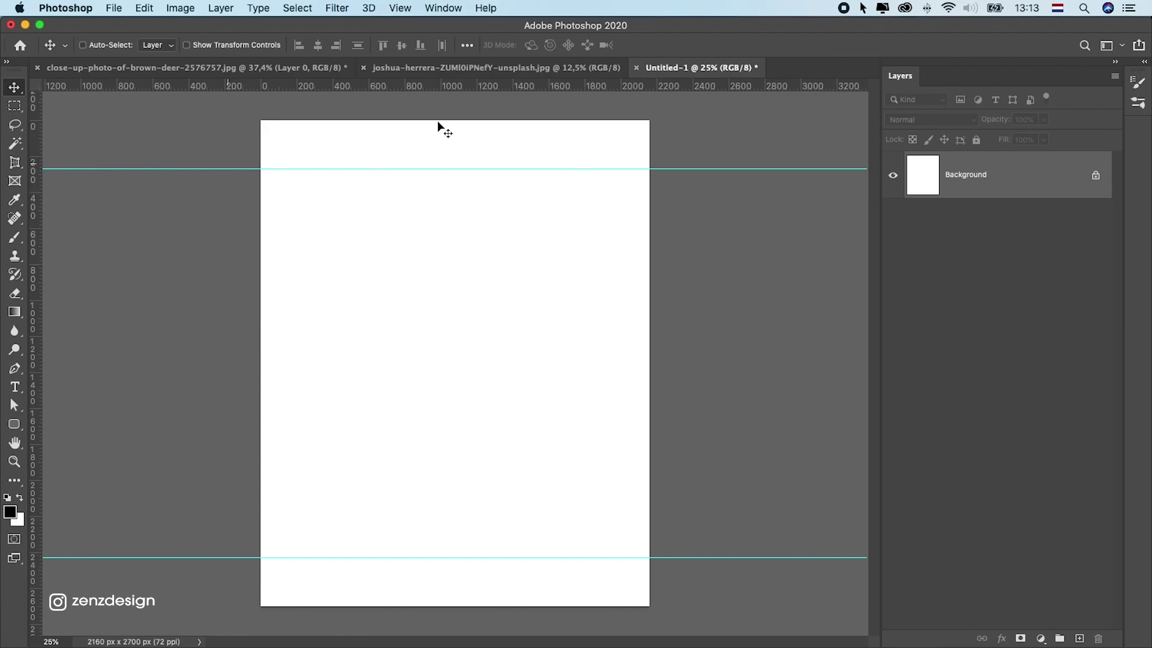
# - Copy the deer cutout from its photo document into the 2160 × 2700 px document as a new layer
pyautogui.click(417, 72)
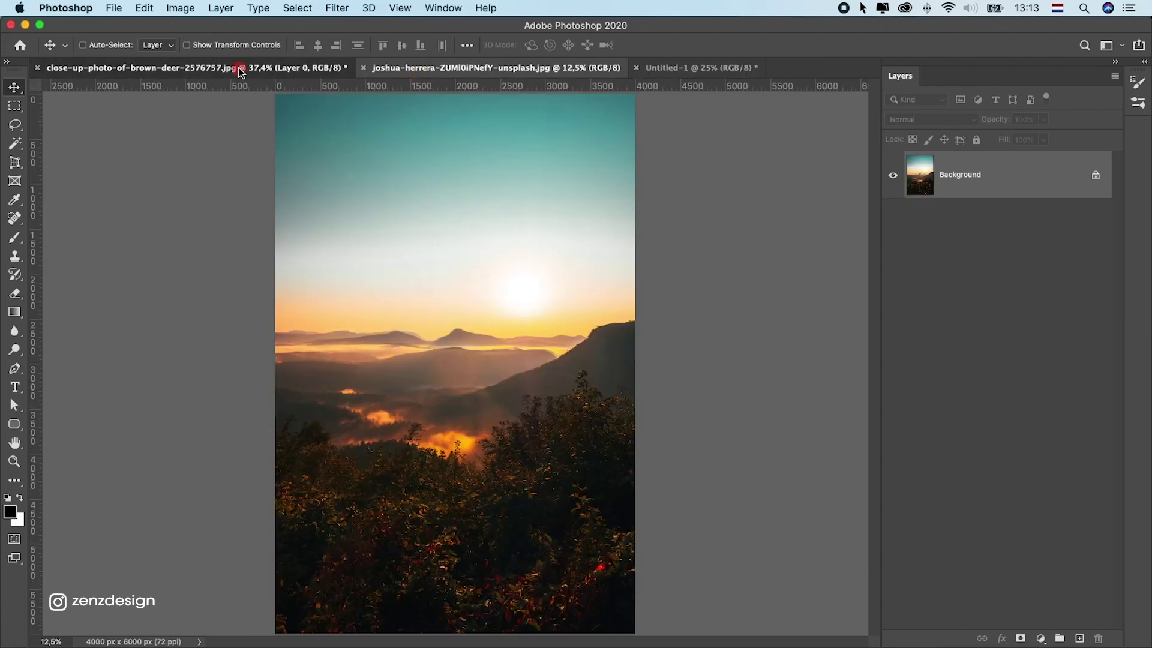
pyautogui.click(241, 69)
pyautogui.moveTo(524, 219); pyautogui.dragTo(372, 194)
pyautogui.press('super+z')
pyautogui.moveTo(499, 234); pyautogui.dragTo(430, 272)
pyautogui.moveTo(610, 330); pyautogui.dragTo(701, 410)
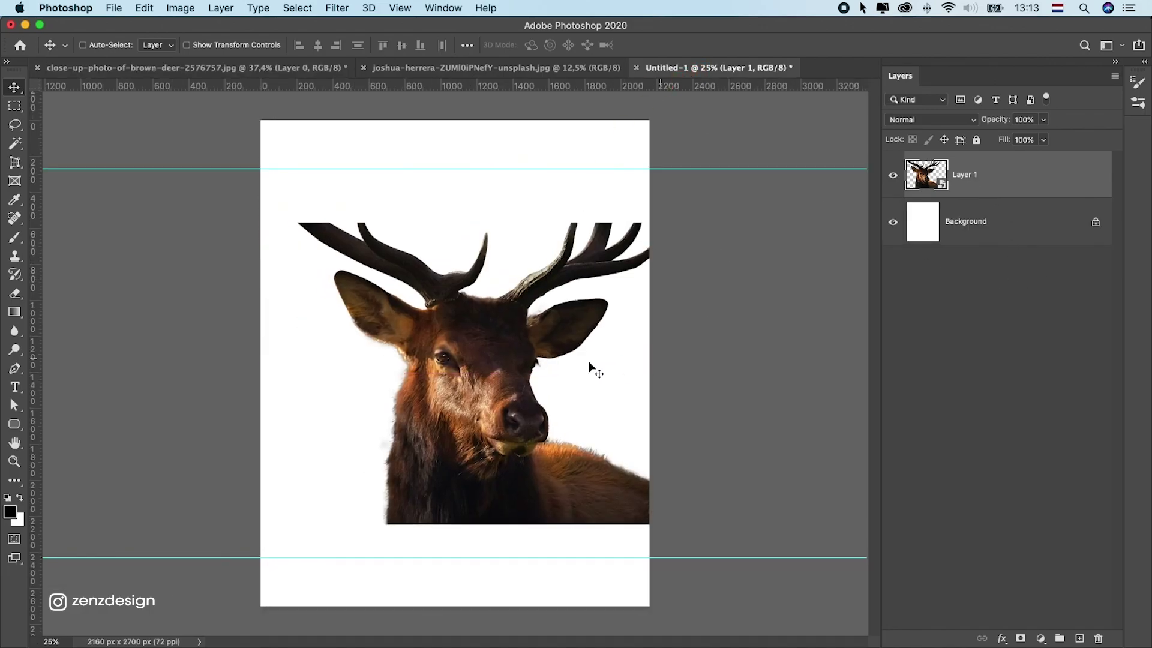
# - Enlarge the deer to fill the portrait canvas and position it with the head centred and the chest meeting the bottom edge
pyautogui.scroll(-5, 580, 354)
pyautogui.press('super+t')
pyautogui.moveTo(383, 302); pyautogui.dragTo(291, 244)
pyautogui.moveTo(459, 351); pyautogui.dragTo(501, 381)
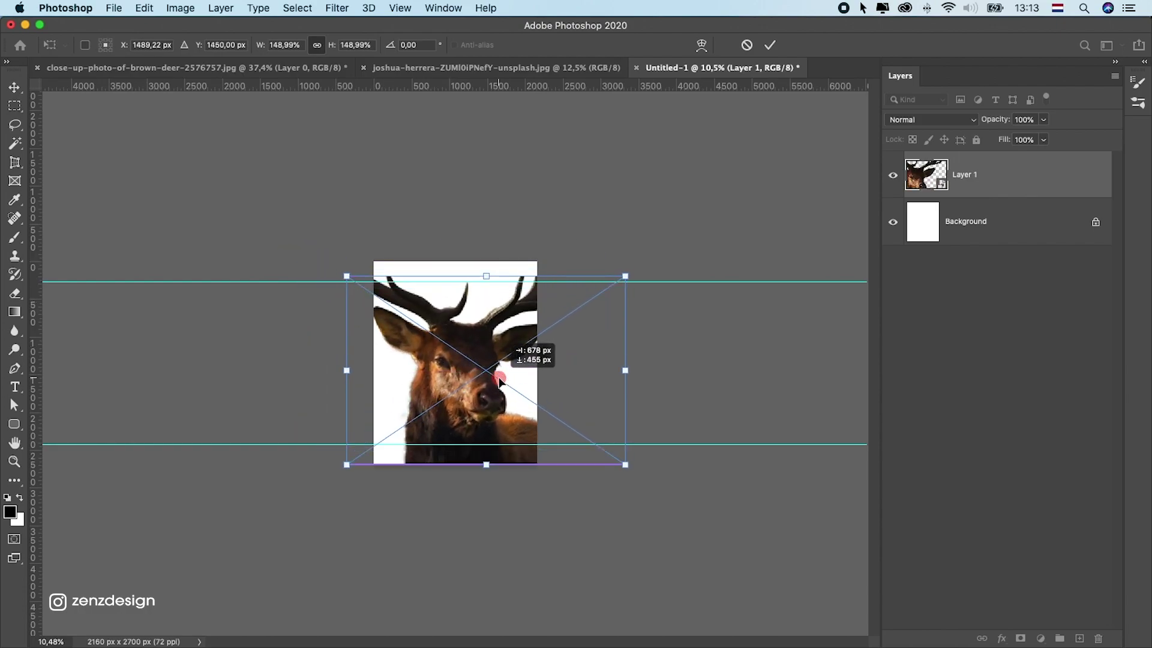
pyautogui.moveTo(627, 277); pyautogui.dragTo(653, 262)
pyautogui.press('Return')
pyautogui.moveTo(491, 335); pyautogui.dragTo(476, 335)
pyautogui.scroll(2, 477, 335)
pyautogui.press('super+plus')
# - Copy the whole sunset landscape photo, close it, and paste it between the deer and the white background
pyautogui.click(368, 68)
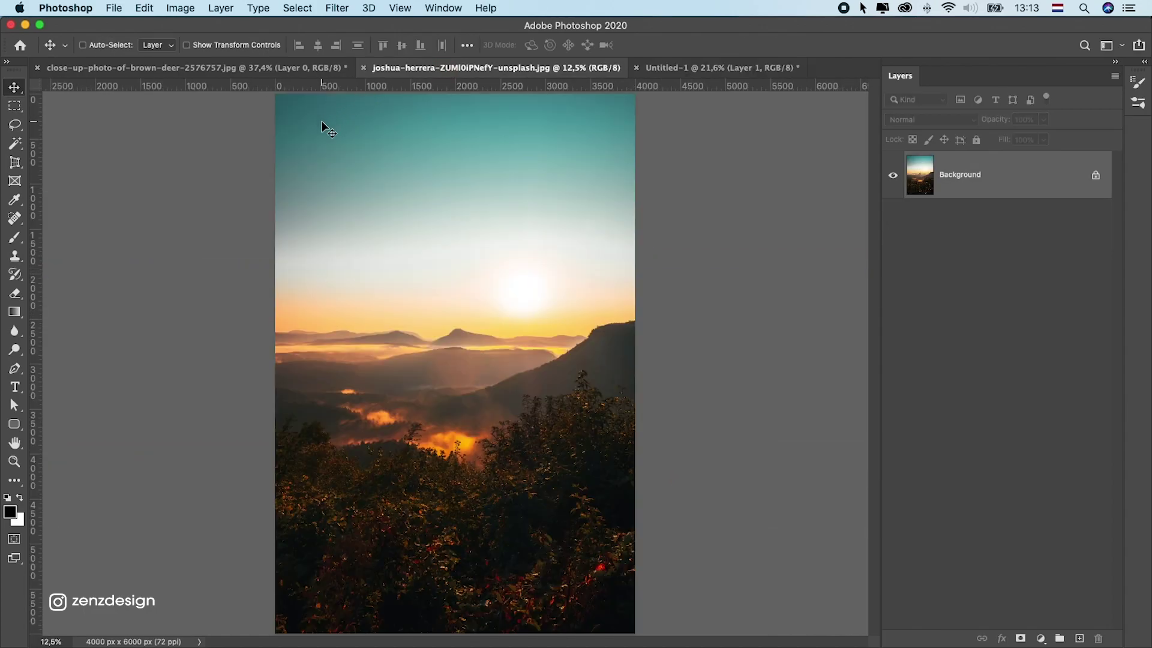
pyautogui.press('super+a')
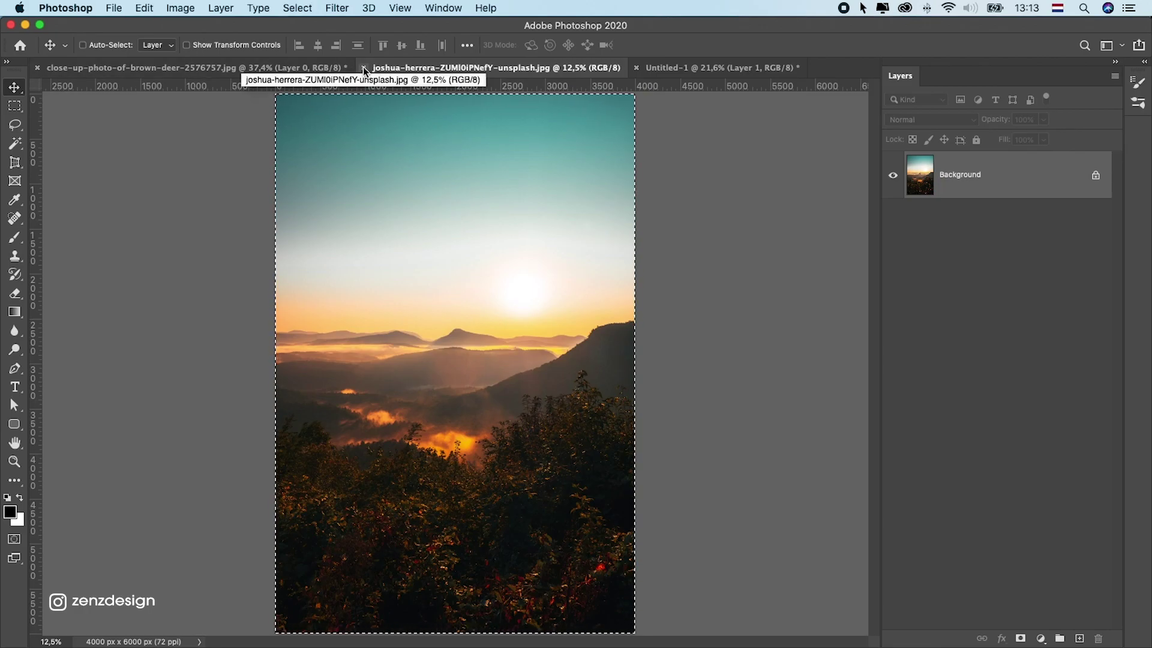
pyautogui.click(362, 67)
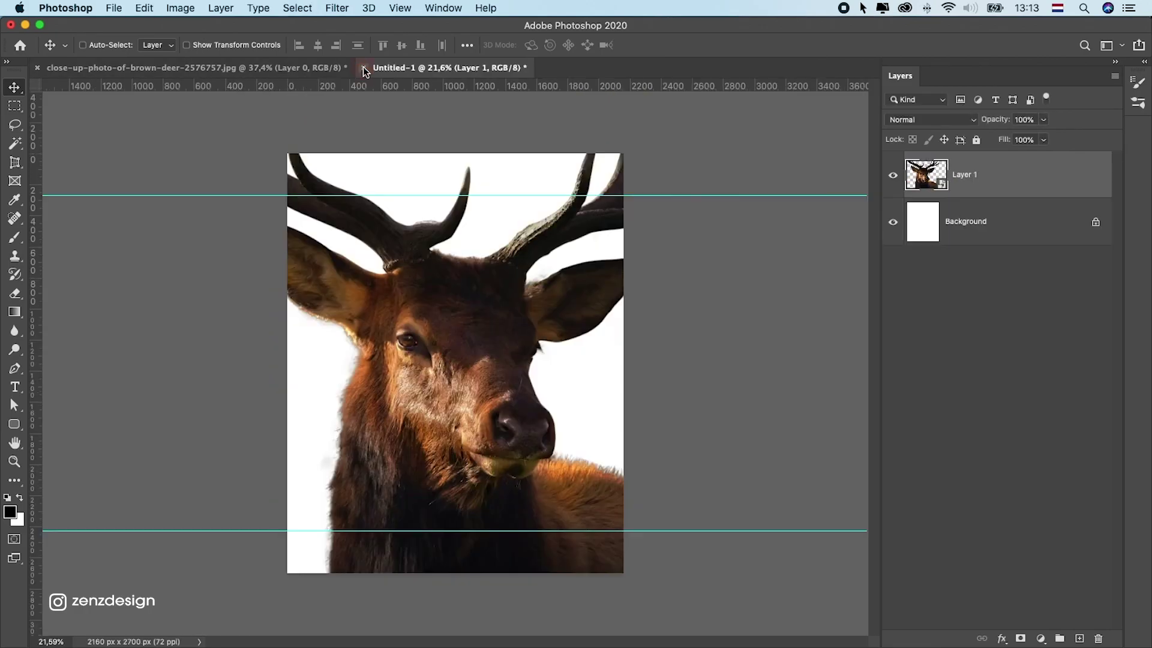
pyautogui.click(981, 235)
pyautogui.press('super+v')
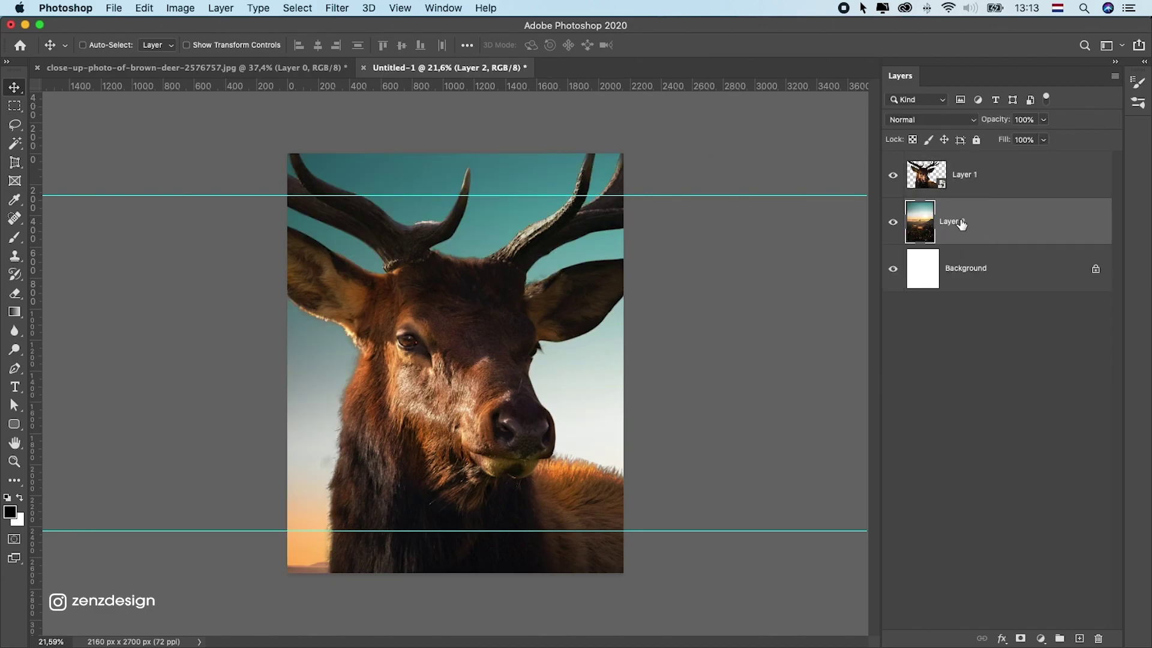
# - Scale the landscape layer to about 66% and shift it left behind the deer
pyautogui.press('super+t')
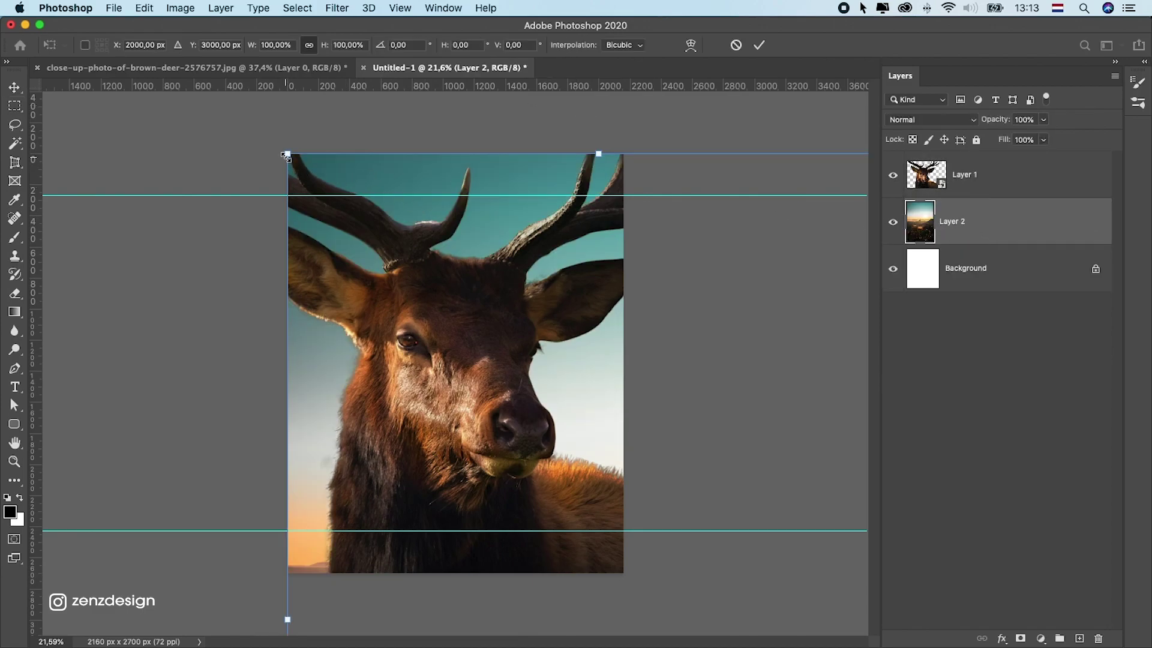
pyautogui.moveTo(288, 154); pyautogui.dragTo(422, 354)
pyautogui.moveTo(608, 430); pyautogui.dragTo(500, 285)
pyautogui.moveTo(314, 207); pyautogui.dragTo(397, 279)
pyautogui.moveTo(532, 345); pyautogui.dragTo(400, 154)
pyautogui.moveTo(543, 235); pyautogui.dragTo(512, 221)
pyautogui.moveTo(561, 332); pyautogui.dragTo(539, 366)
pyautogui.moveTo(695, 100); pyautogui.dragTo(677, 126)
pyautogui.moveTo(563, 364); pyautogui.dragTo(448, 376)
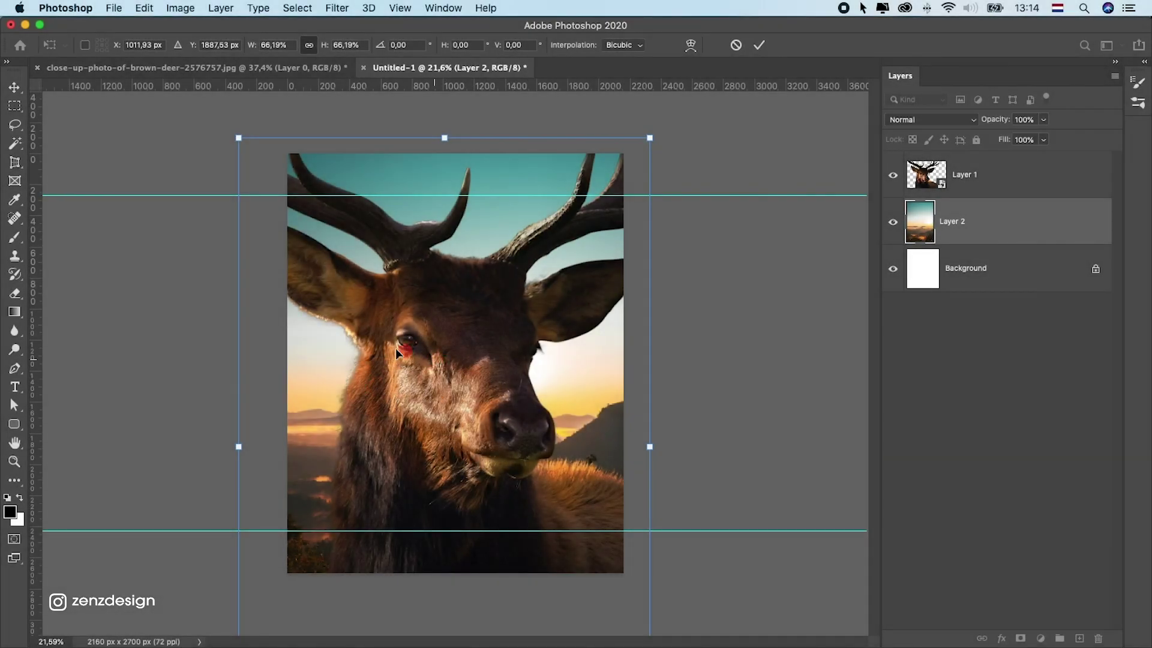
pyautogui.moveTo(394, 348); pyautogui.dragTo(281, 319)
pyautogui.press('Return')
# - Flip the landscape layer horizontally and reposition it to cover the canvas with the sun left of the deer's neck
pyautogui.click(180, 8)
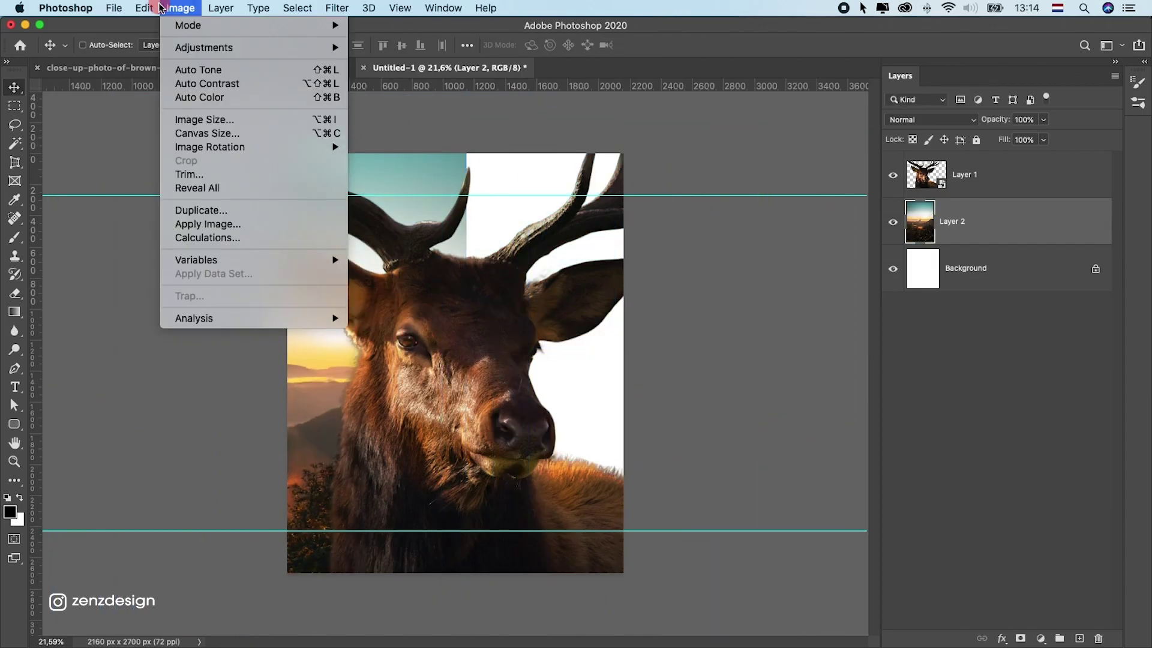
pyautogui.moveTo(249, 346)
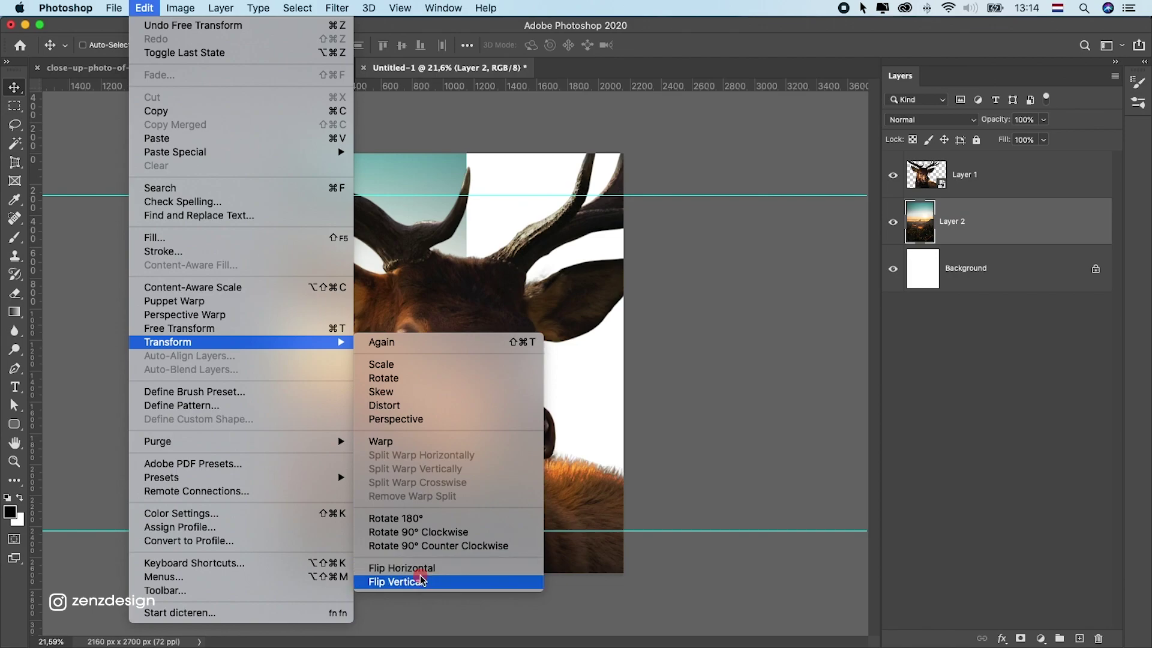
pyautogui.click(428, 563)
pyautogui.moveTo(467, 362); pyautogui.dragTo(337, 360)
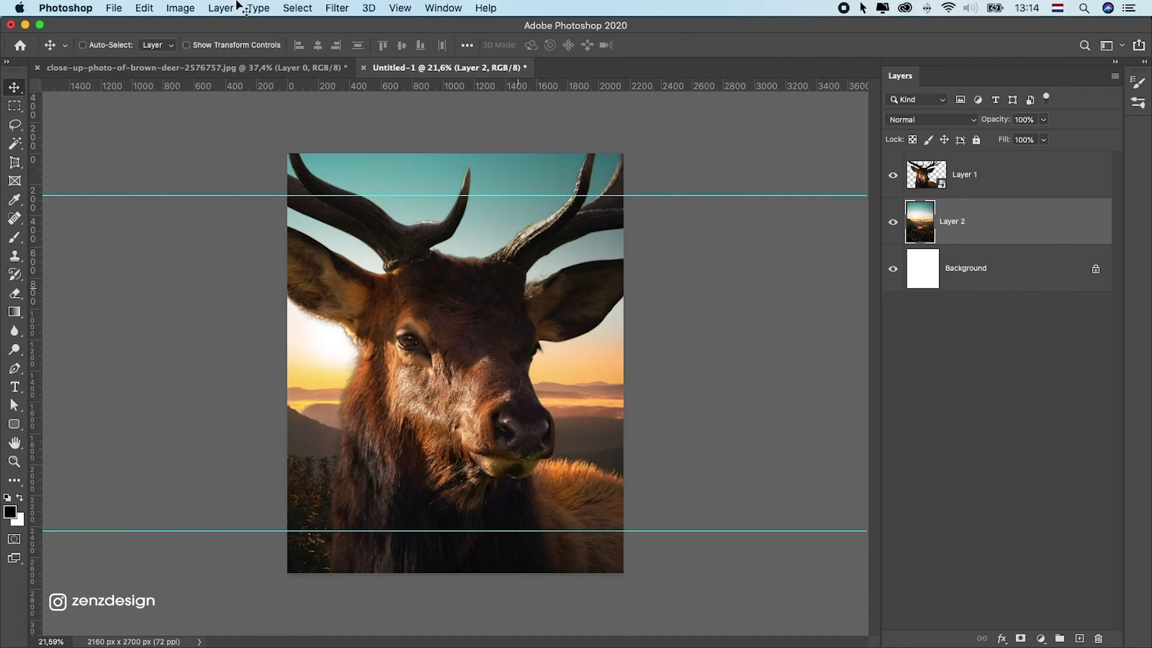
# - Apply a Lens Blur with radius 32 to the landscape layer
pyautogui.click(336, 8)
pyautogui.moveTo(378, 187)
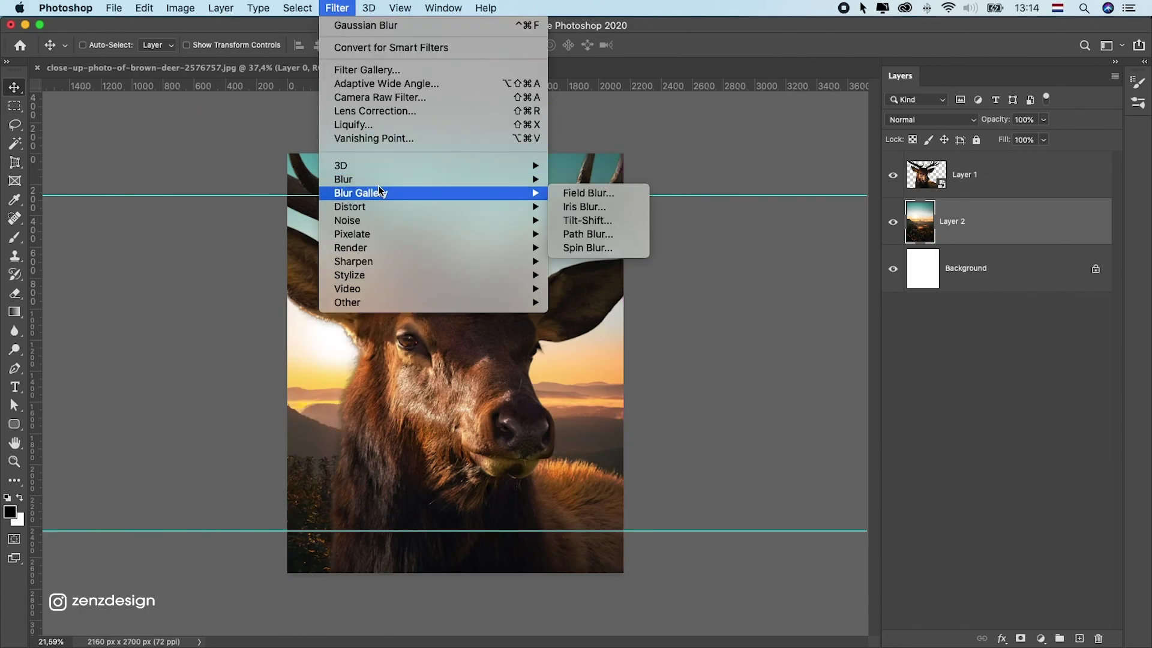
pyautogui.moveTo(468, 179)
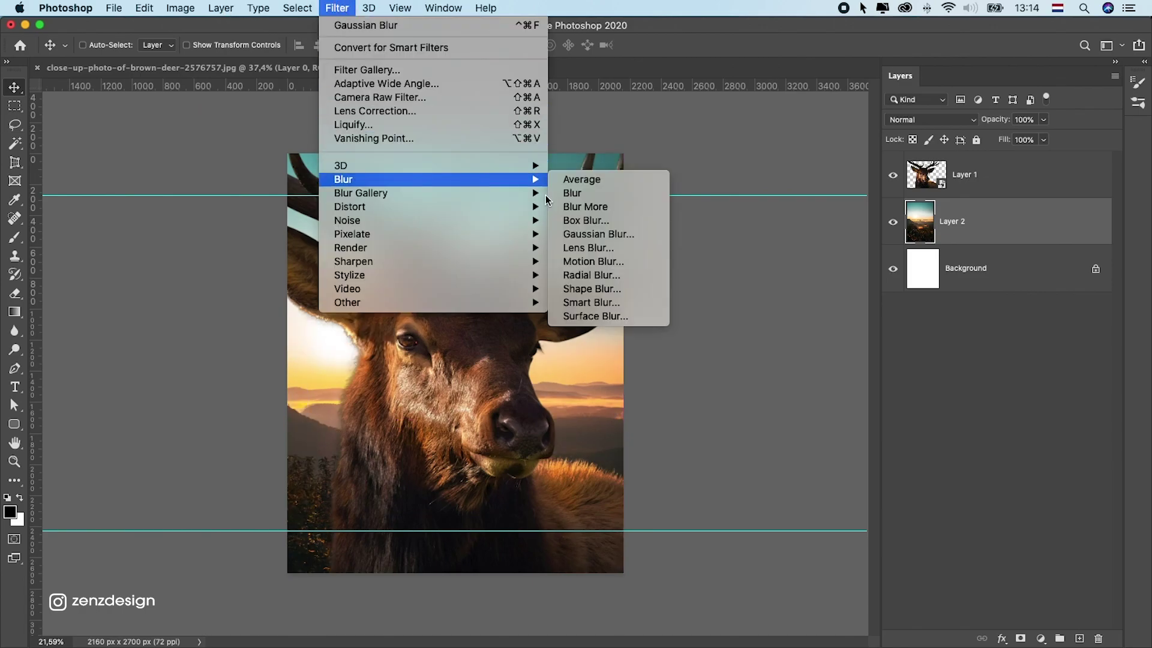
pyautogui.click(596, 248)
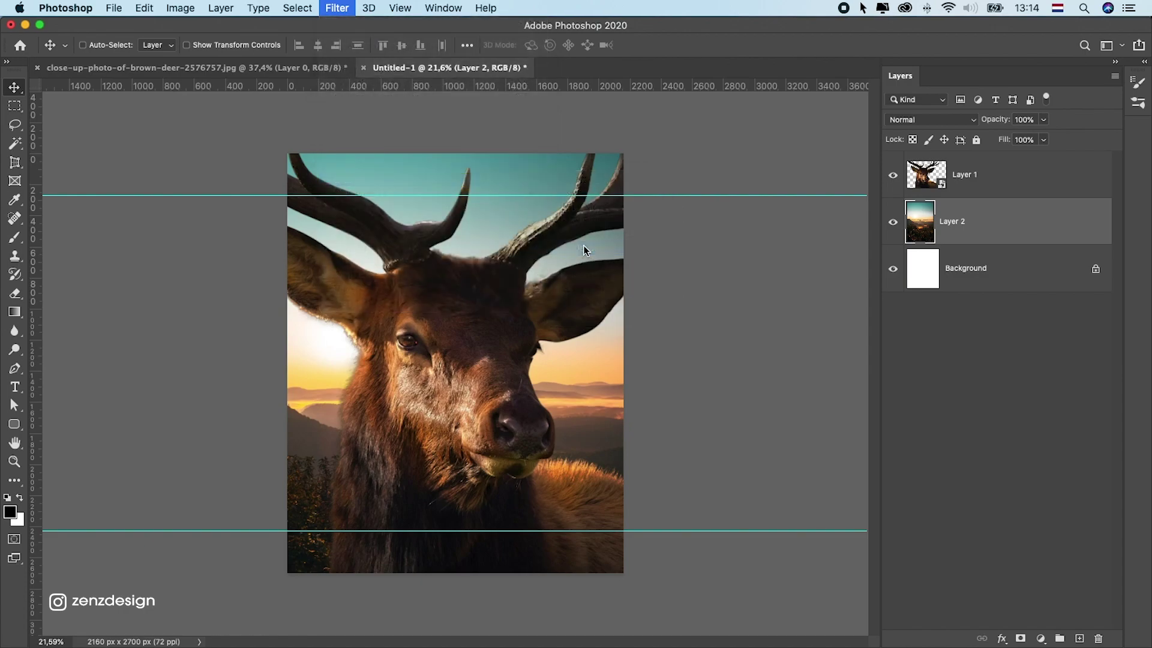
pyautogui.moveTo(640, 36); pyautogui.dragTo(648, 29)
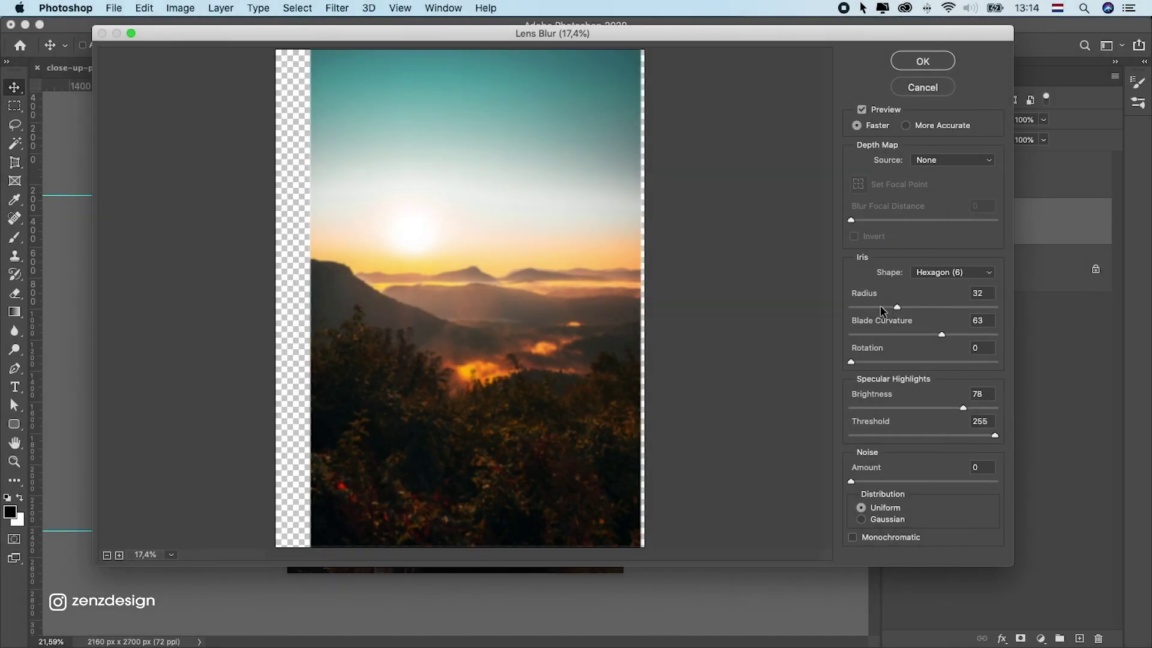
pyautogui.click(937, 64)
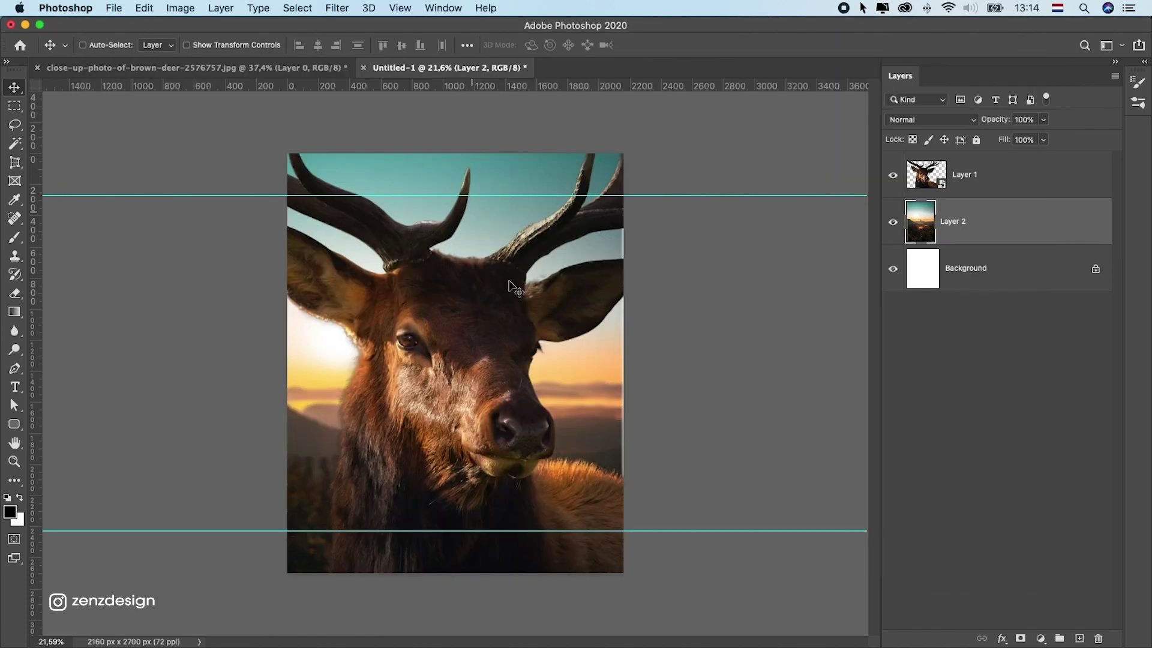
# - Nudge the blurred landscape slightly right to cover the white gap along the canvas's right edge
pyautogui.moveTo(565, 309); pyautogui.dragTo(571, 308)
pyautogui.scroll(-5, 392, 371)
pyautogui.scroll(6, 392, 371)
# - Set the area around the canvas to Black, hide the guides, and select the deer layer
pyautogui.rightClick(758, 308)
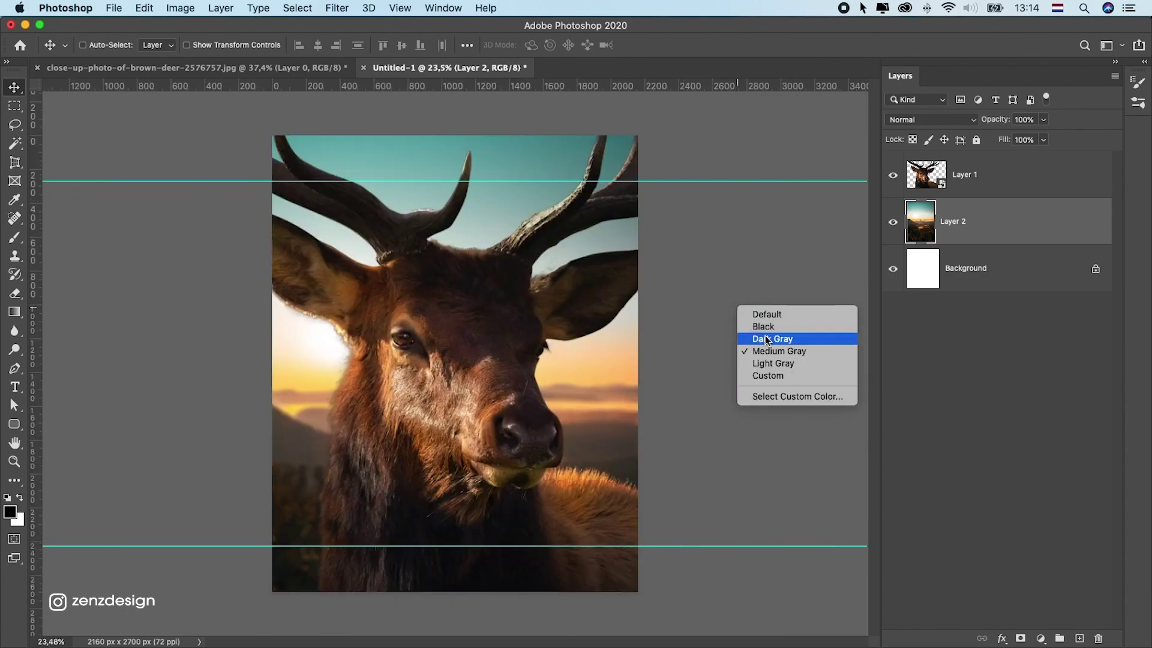
pyautogui.click(764, 323)
pyautogui.press('super+semicolon')
pyautogui.hotkey('alt', ']')
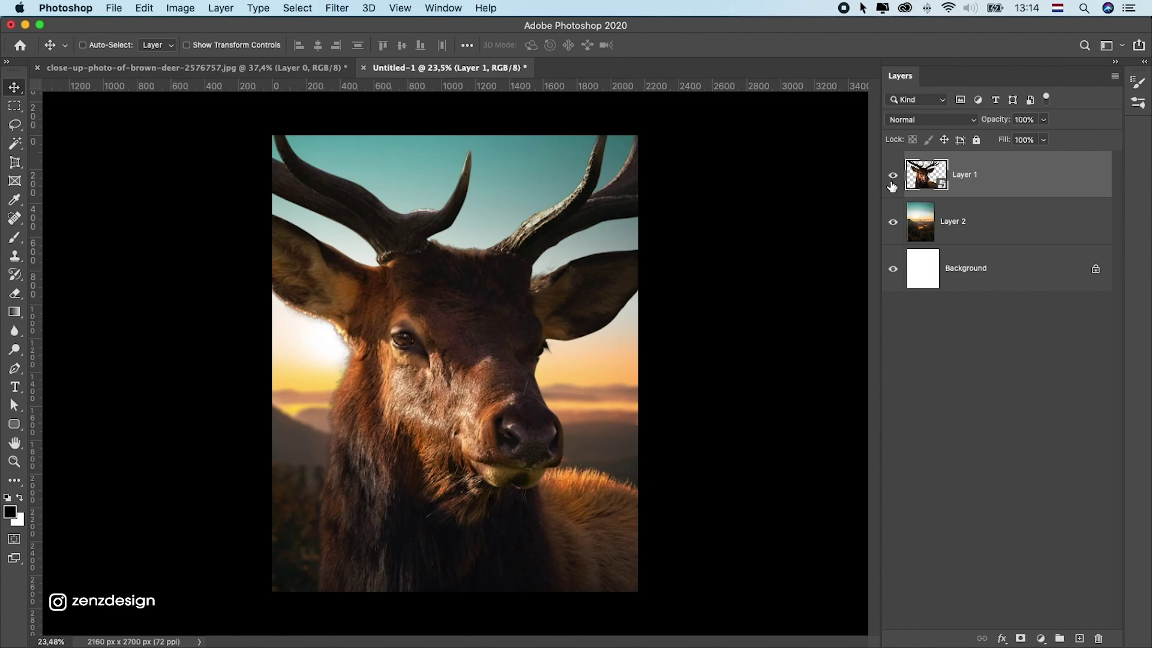
pyautogui.scroll(4, 327, 362)
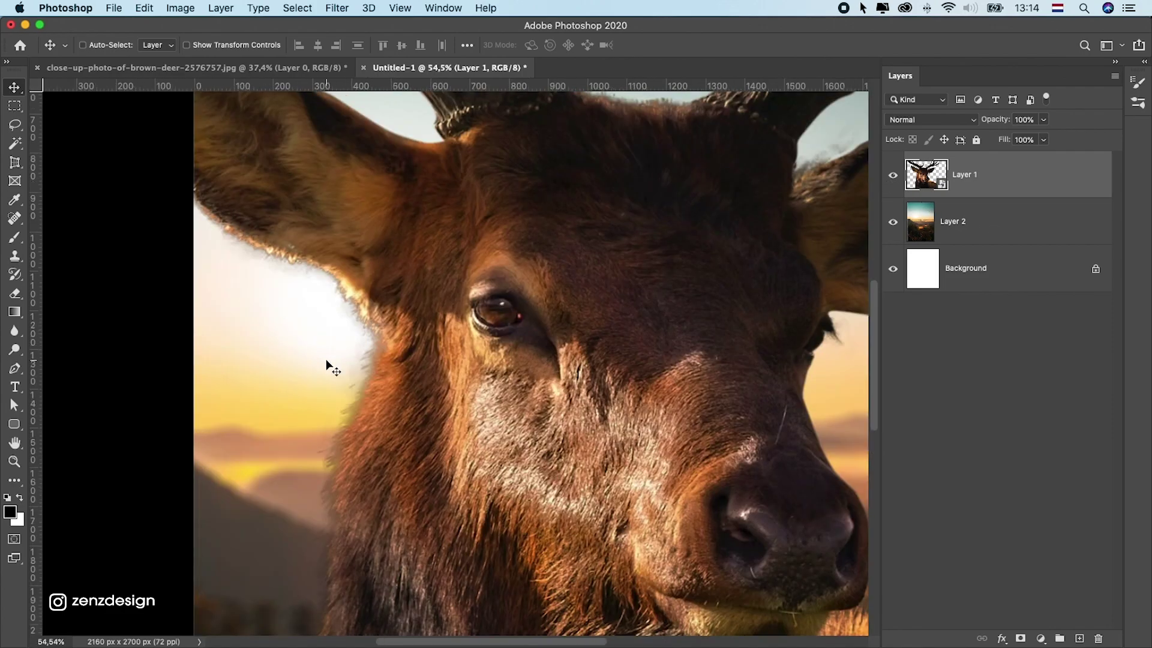
pyautogui.press('F1')
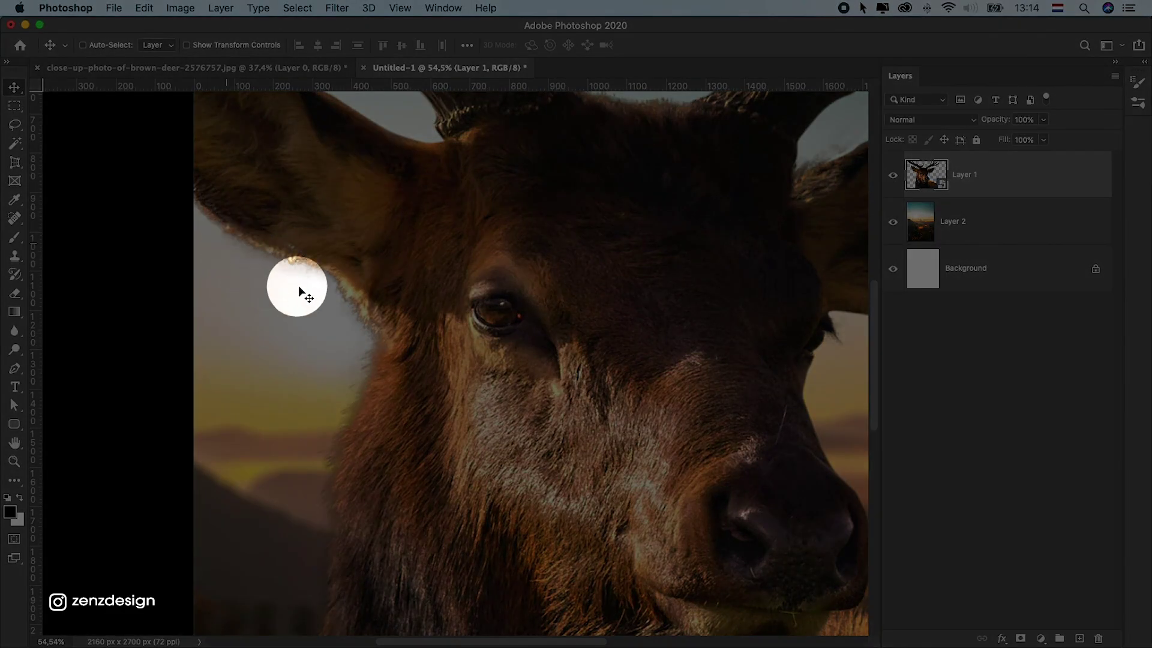
pyautogui.scroll(-4, 336, 483)
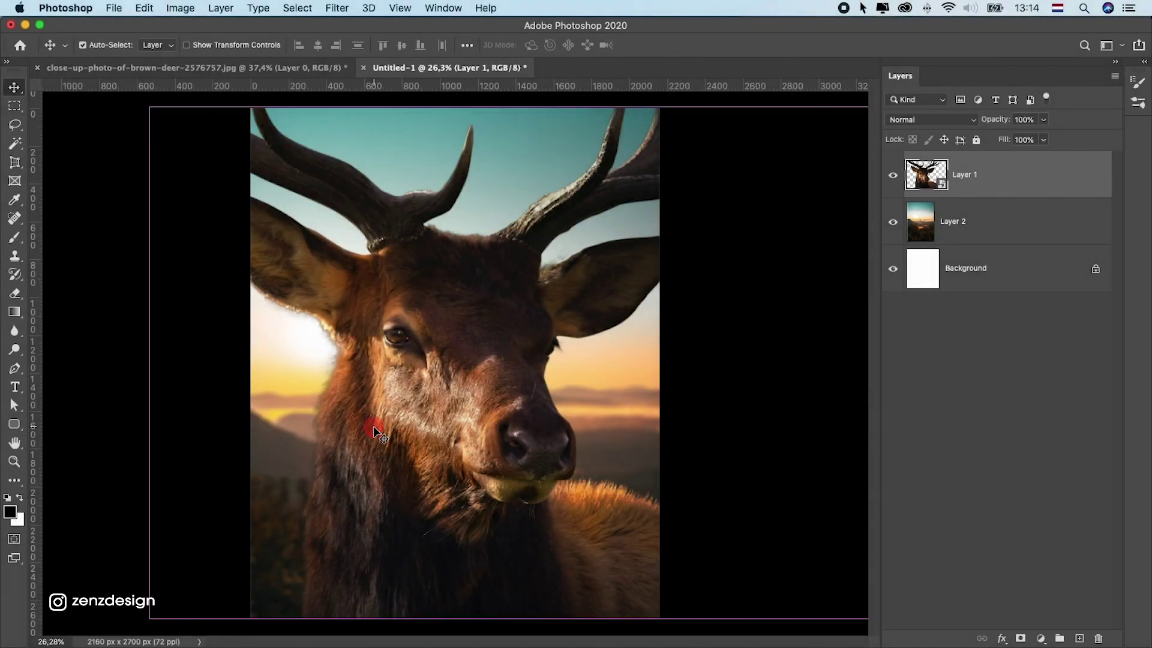
pyautogui.press('super+F1')
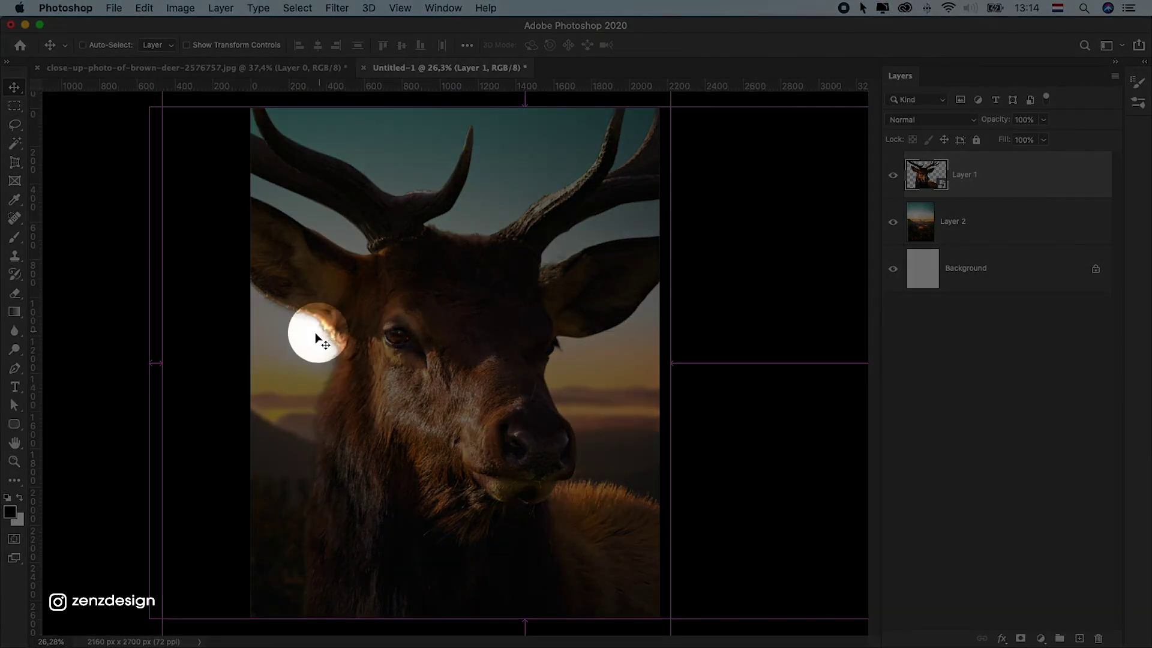
pyautogui.press('F1')
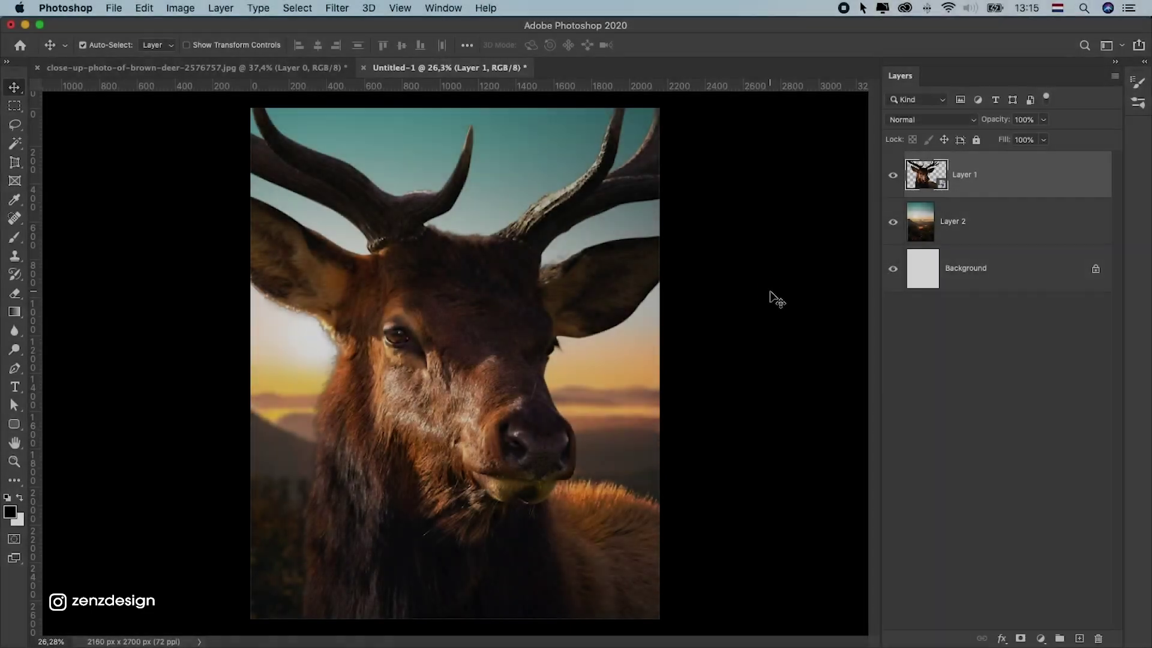
# - Set the area around the canvas to Light Gray
pyautogui.rightClick(731, 282)
pyautogui.click(758, 332)
pyautogui.press('super+minus')
pyautogui.moveTo(505, 275); pyautogui.dragTo(504, 276)
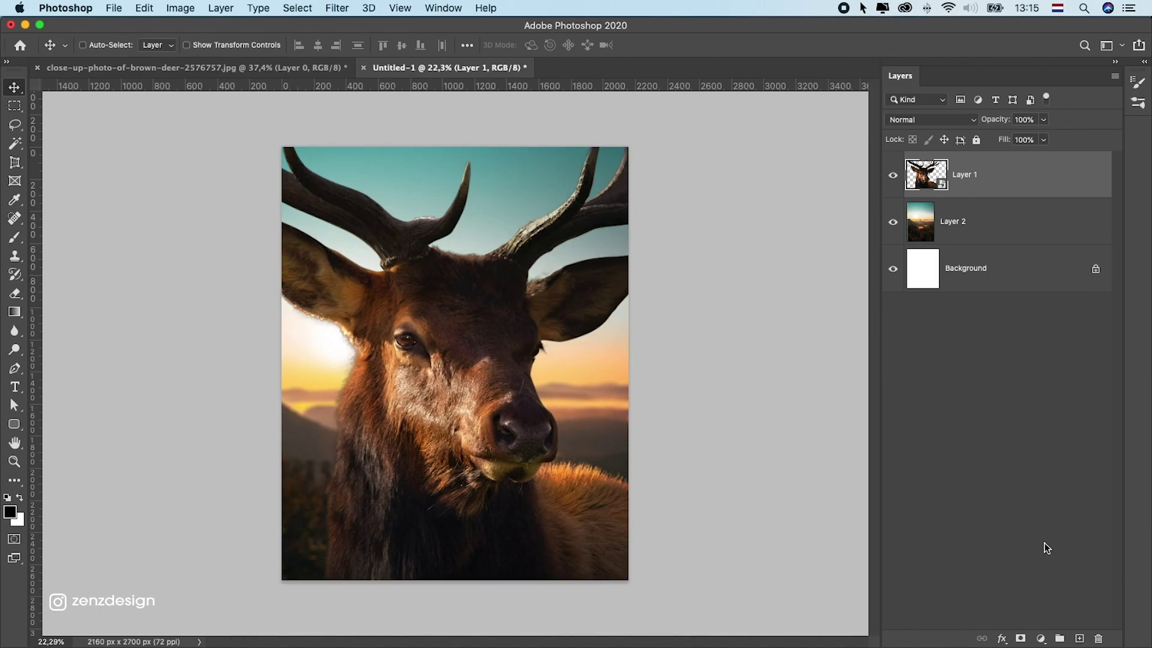
# - Add an empty layer above the deer and choose the Soft Round brush at 600 px with 0% hardness
pyautogui.click(1080, 639)
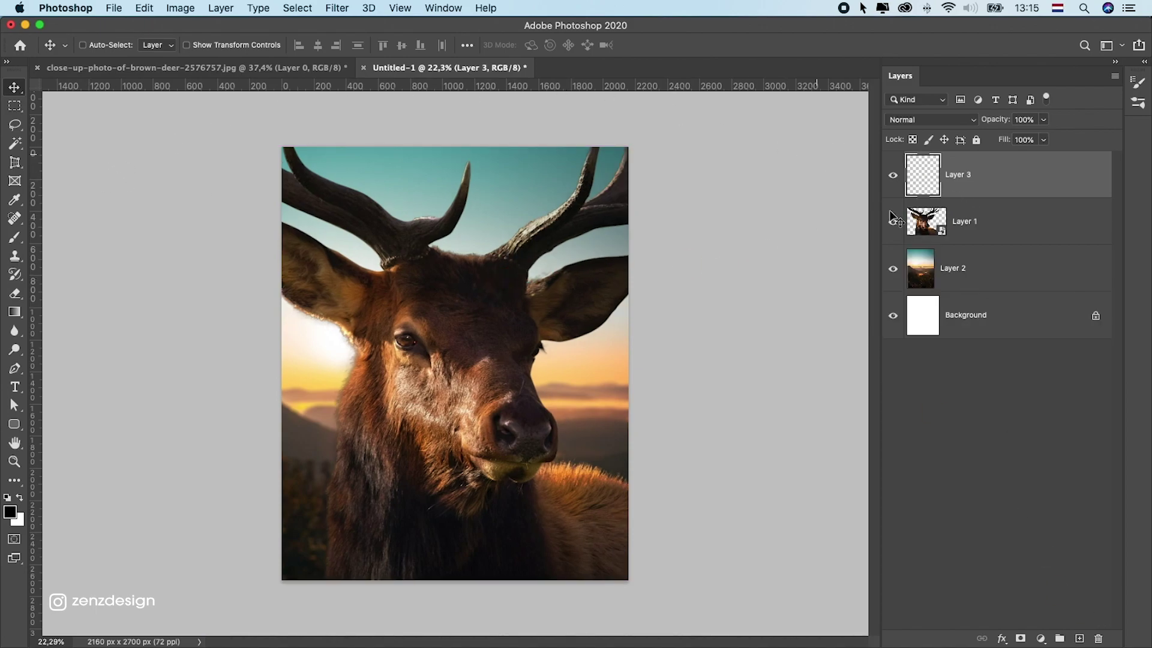
pyautogui.click(17, 240)
pyautogui.click(93, 42)
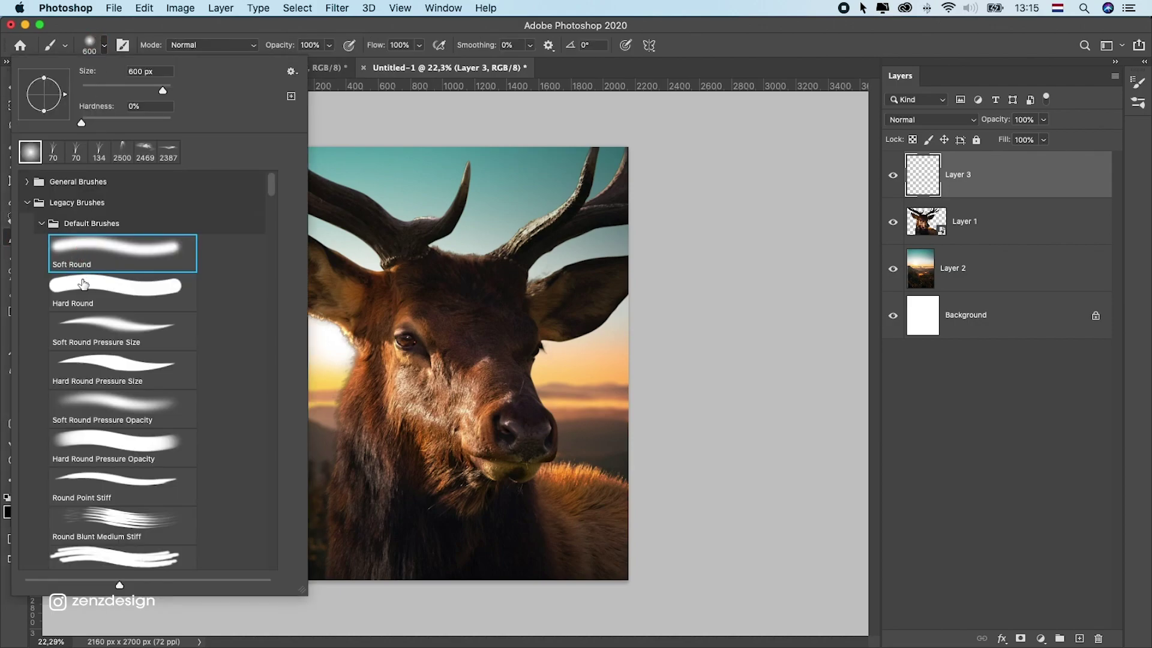
pyautogui.click(281, 44)
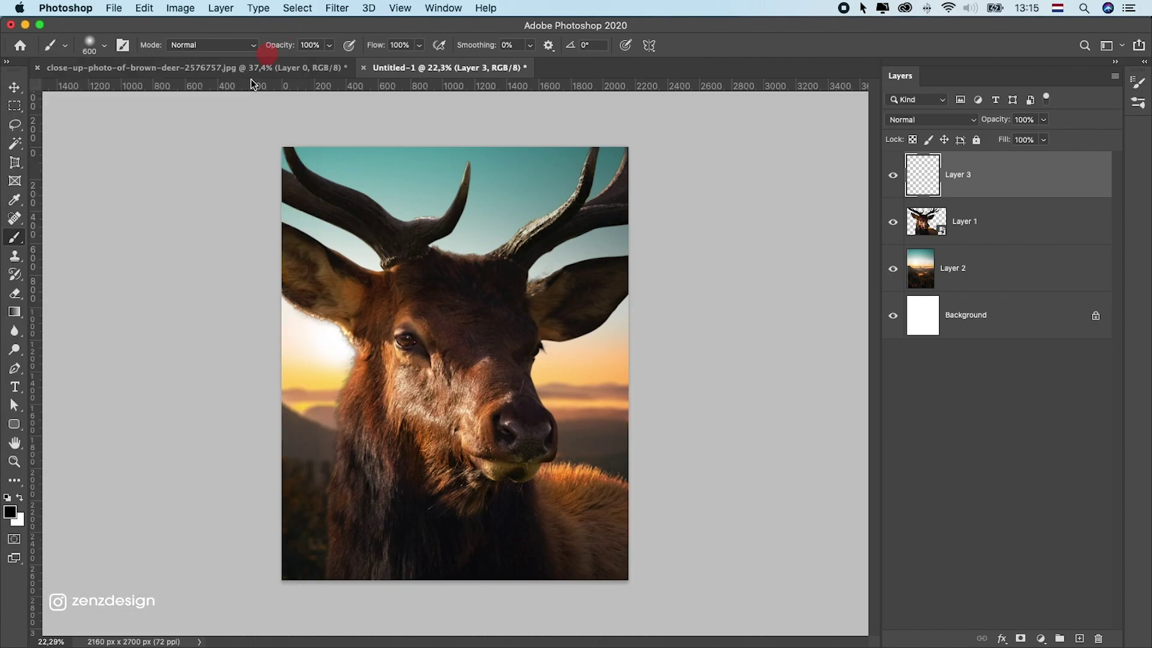
# - Set the foreground colour to the light orange ffd1a0
pyautogui.click(10, 512)
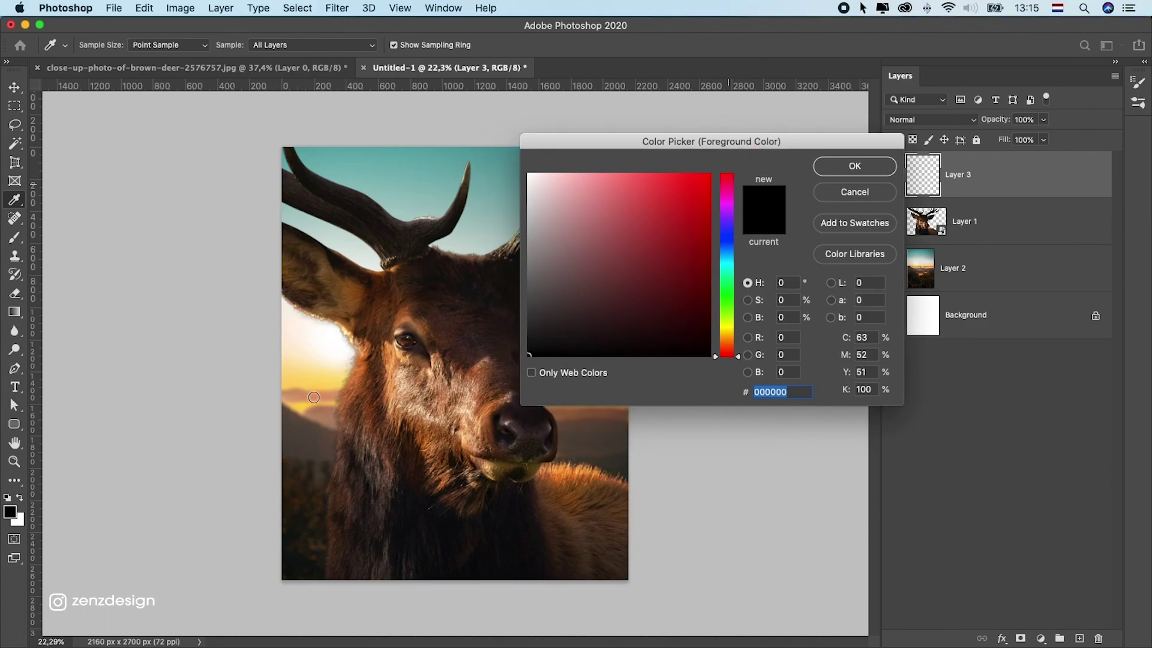
pyautogui.click(295, 390)
pyautogui.moveTo(630, 181)
pyautogui.mouseDown()
pyautogui.moveTo(603, 156)
pyautogui.moveTo(596, 165)
pyautogui.mouseUp()
pyautogui.moveTo(734, 341); pyautogui.dragTo(732, 341)
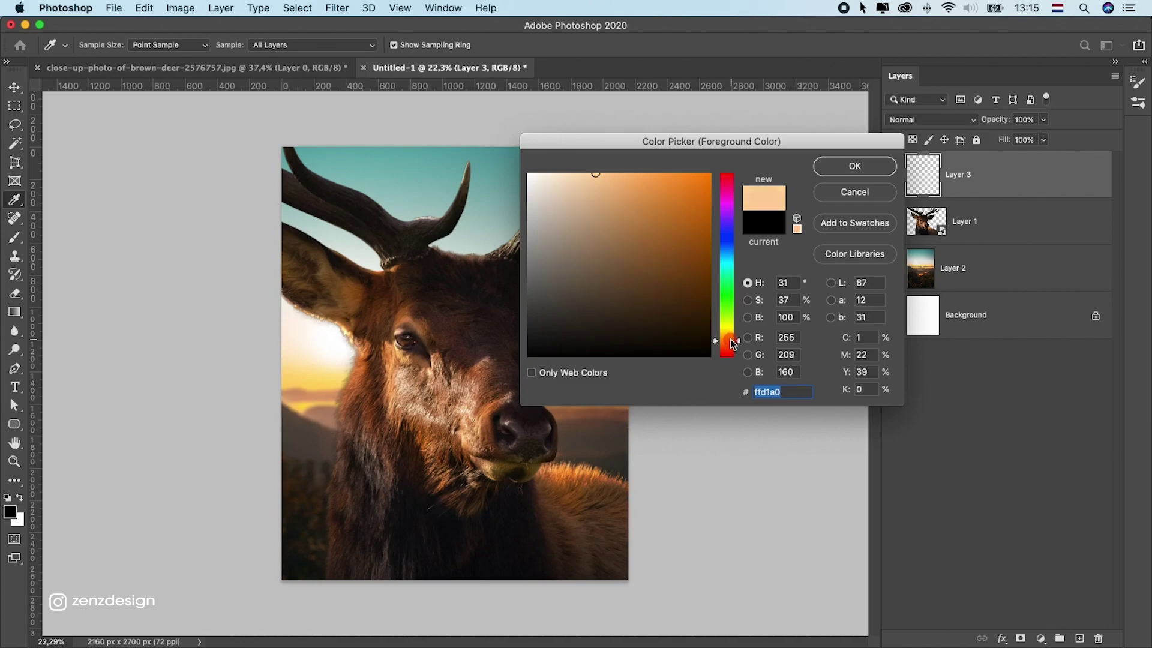
pyautogui.click(856, 167)
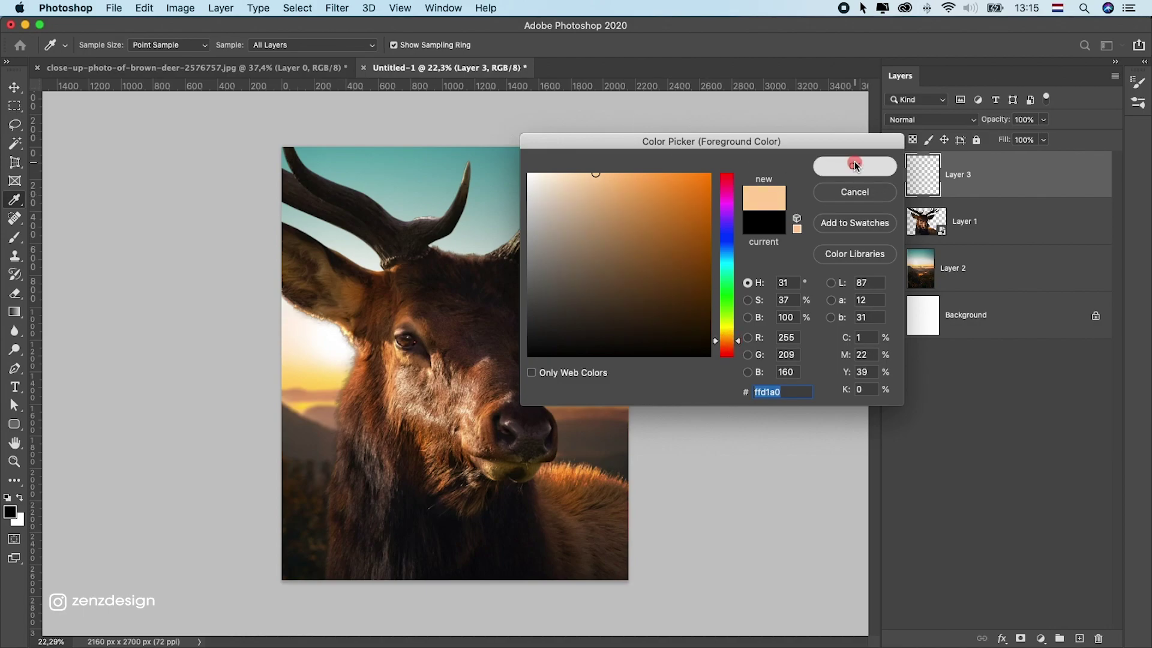
# - Paint one soft light-orange dab on the deer's forehead and move it left, beside the eye on the sunlit side
pyautogui.press('b')
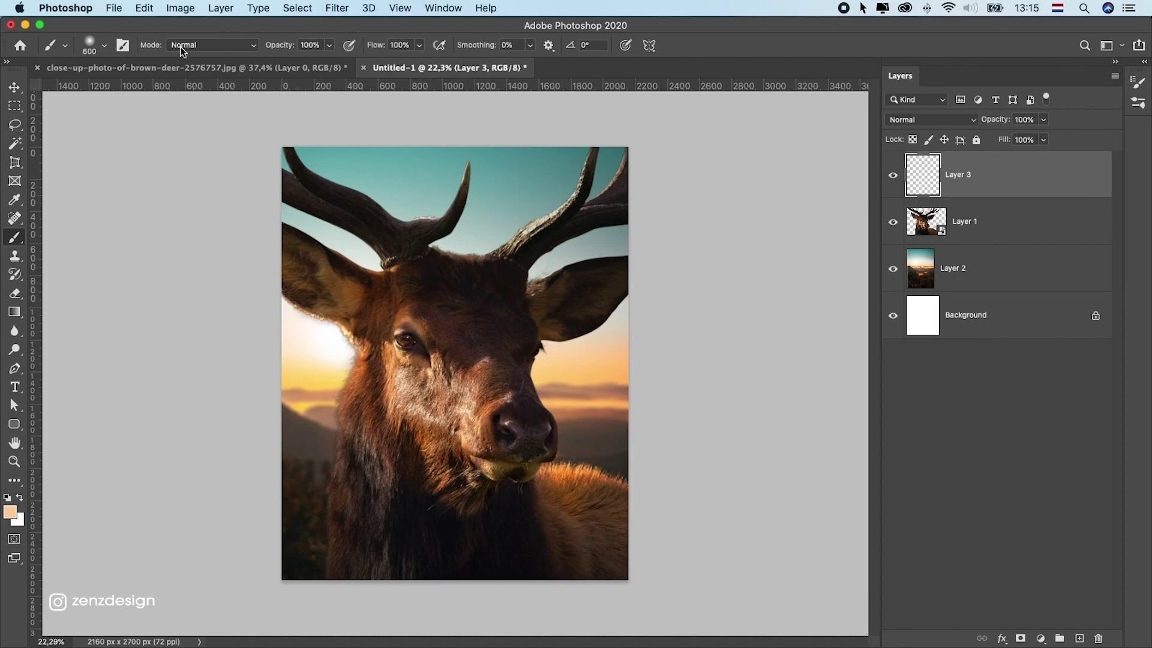
pyautogui.click(331, 47)
pyautogui.click(419, 47)
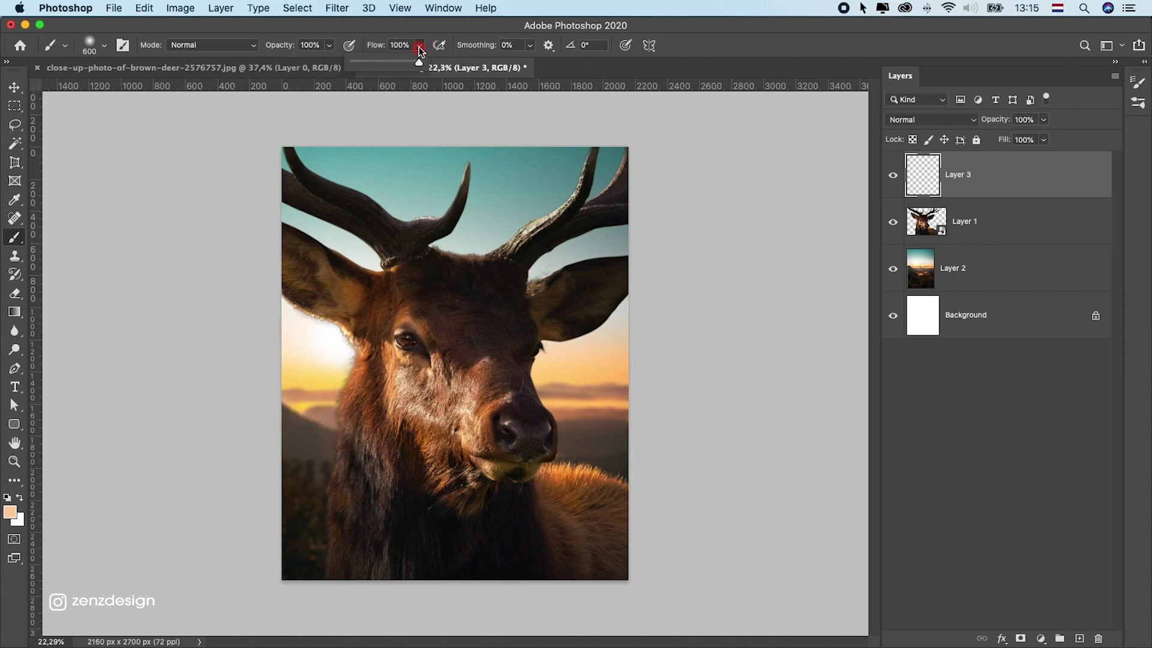
pyautogui.click(443, 322)
pyautogui.click(15, 88)
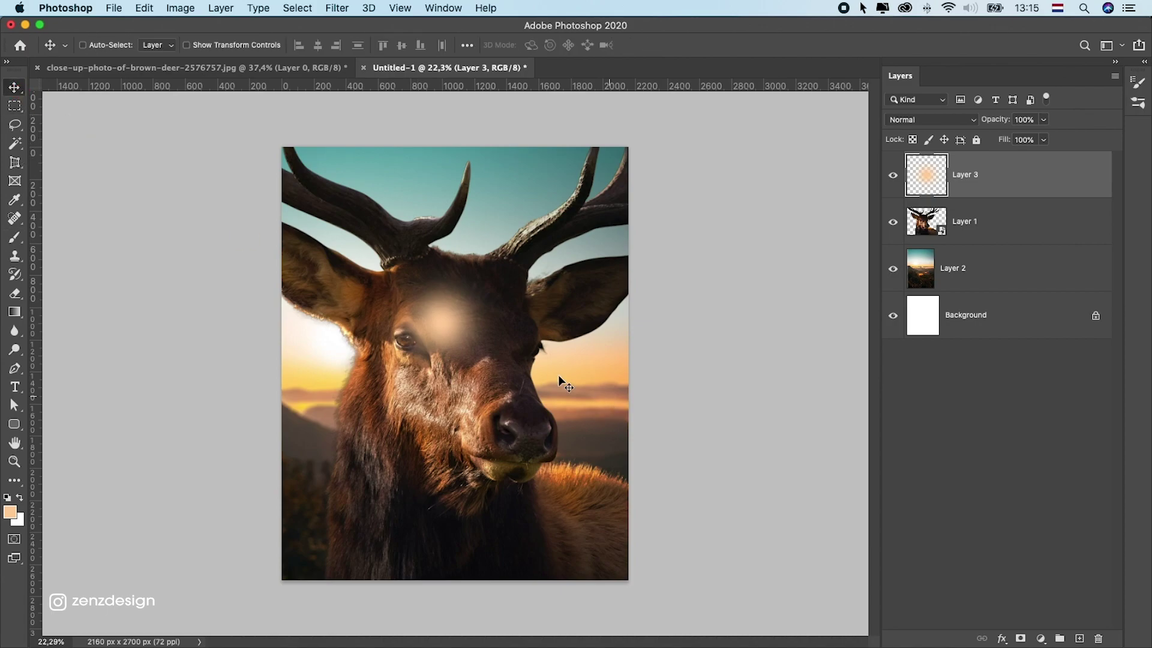
pyautogui.moveTo(484, 334); pyautogui.dragTo(384, 305)
# - Free-transform the glow layer, enlarging it to about 225% and shifting it toward the canvas's lower-left area
pyautogui.press('super+t')
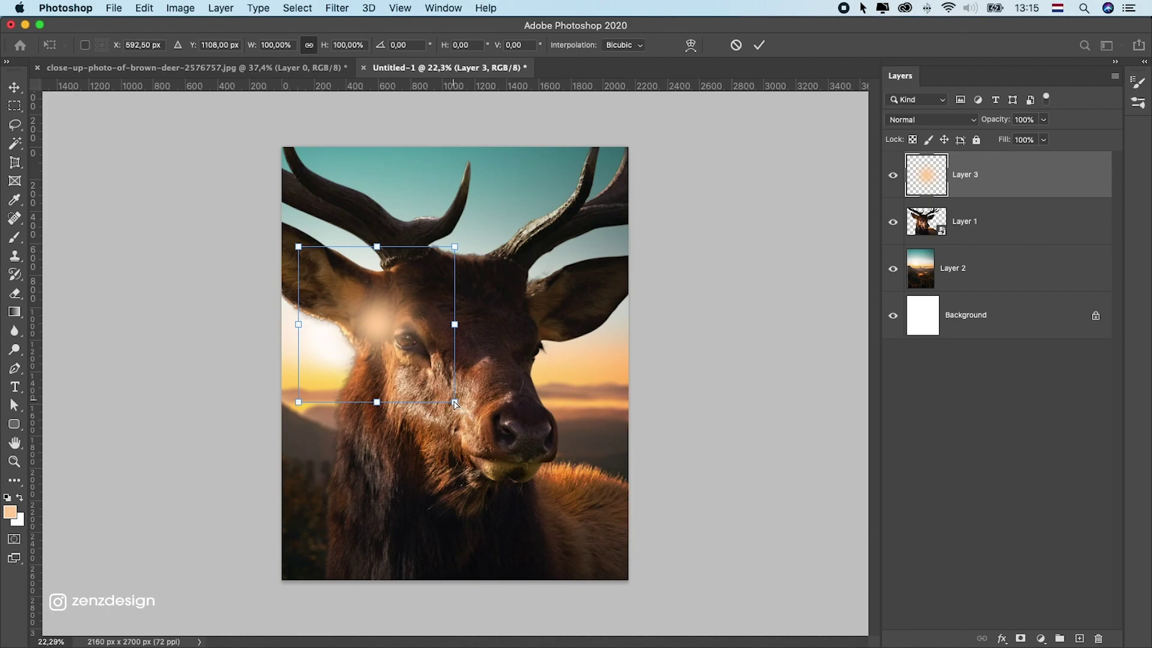
pyautogui.moveTo(455, 404); pyautogui.dragTo(900, 536)
pyautogui.moveTo(476, 351); pyautogui.dragTo(394, 408)
pyautogui.moveTo(375, 304); pyautogui.dragTo(326, 305)
pyautogui.moveTo(262, 459); pyautogui.dragTo(178, 535)
pyautogui.moveTo(367, 348); pyautogui.dragTo(312, 335)
pyautogui.scroll(-5, 440, 366)
# - Distort the enlarged glow into a slanted, downward-widening shape so its light spreads over the lower-left of the deer and landscape
pyautogui.moveTo(613, 463); pyautogui.dragTo(494, 393)
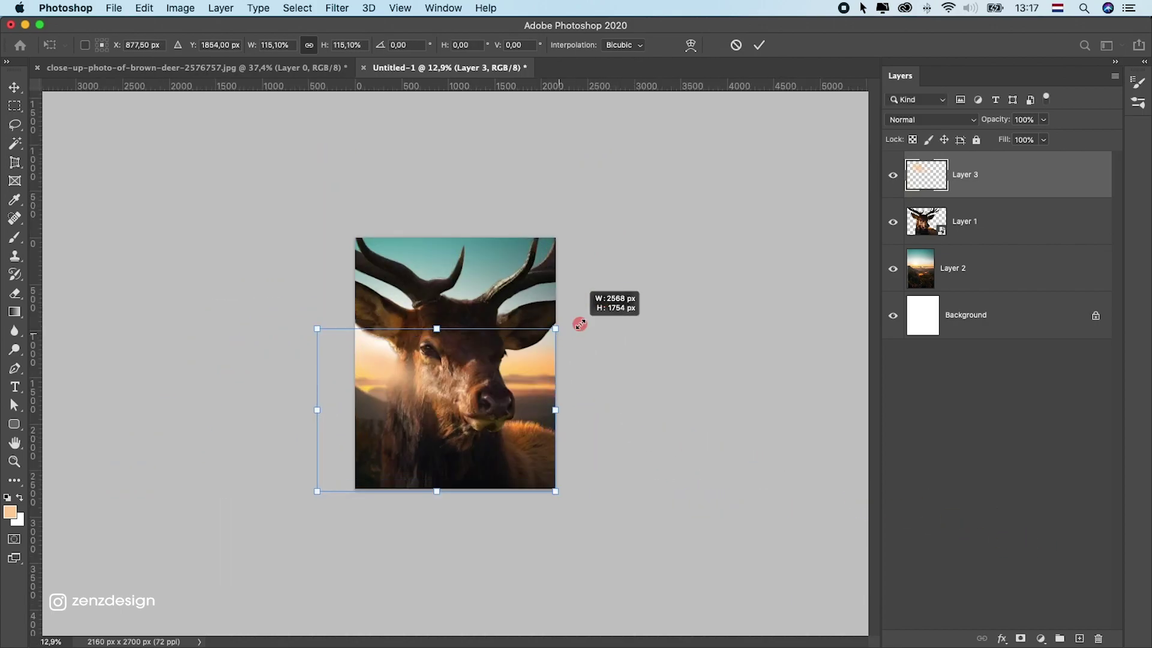
pyautogui.moveTo(580, 324); pyautogui.dragTo(688, 271)
pyautogui.moveTo(498, 321); pyautogui.dragTo(480, 338)
pyautogui.moveTo(612, 305); pyautogui.dragTo(506, 345)
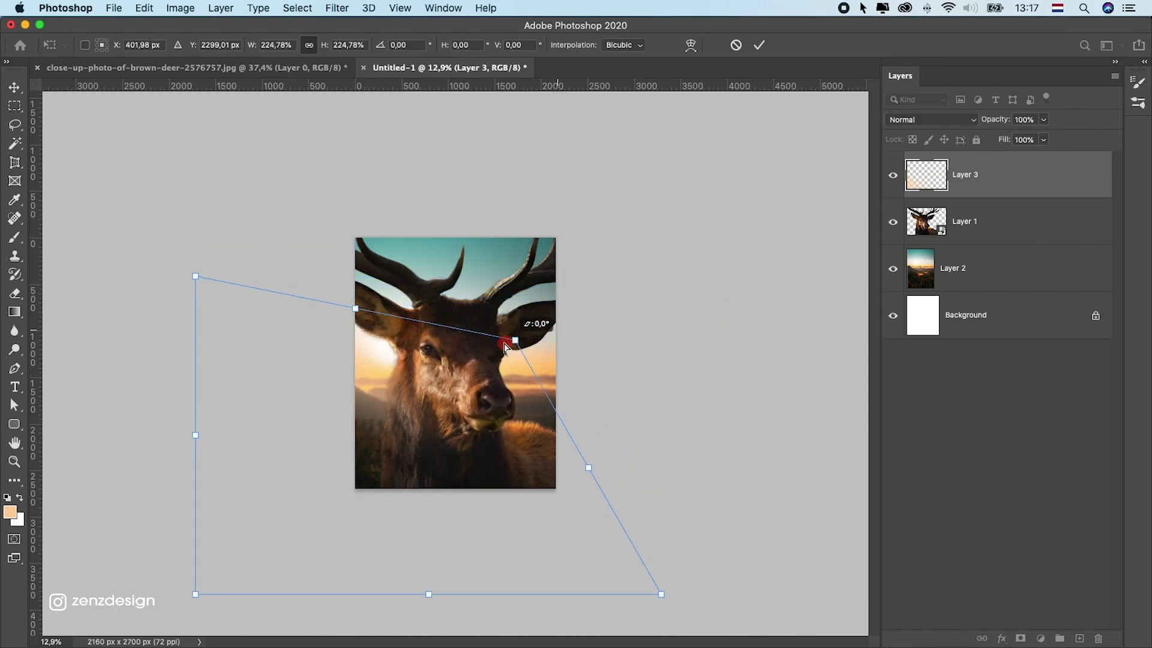
pyautogui.moveTo(425, 384); pyautogui.dragTo(500, 400)
pyautogui.moveTo(270, 298); pyautogui.dragTo(303, 268)
pyautogui.moveTo(457, 359); pyautogui.dragTo(416, 386)
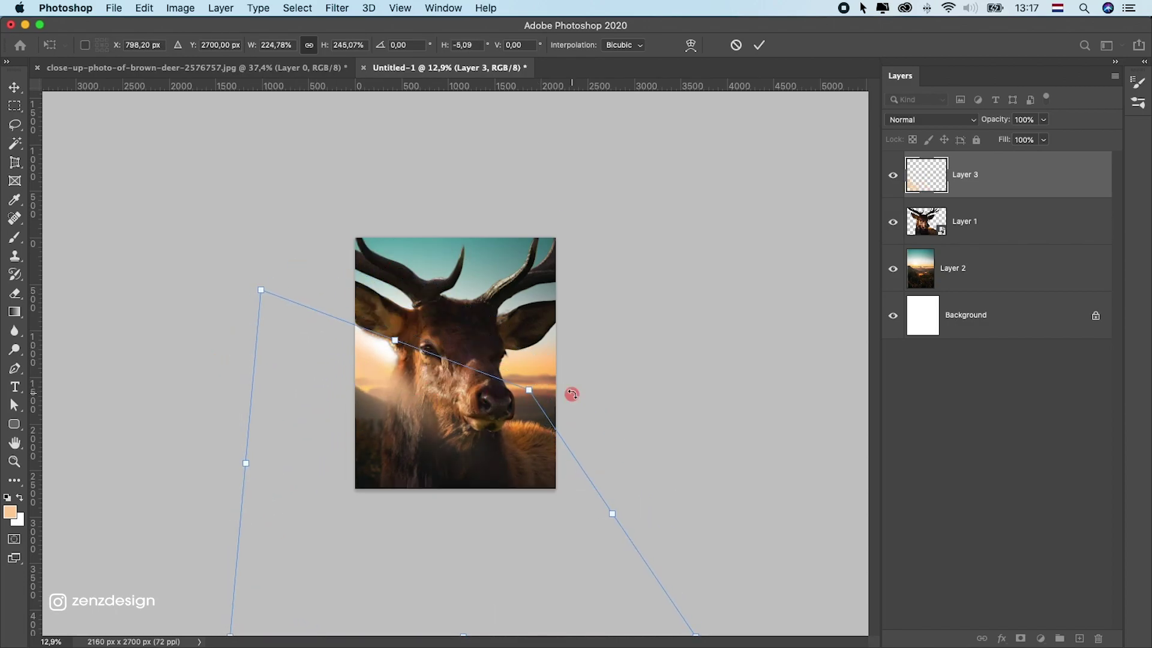
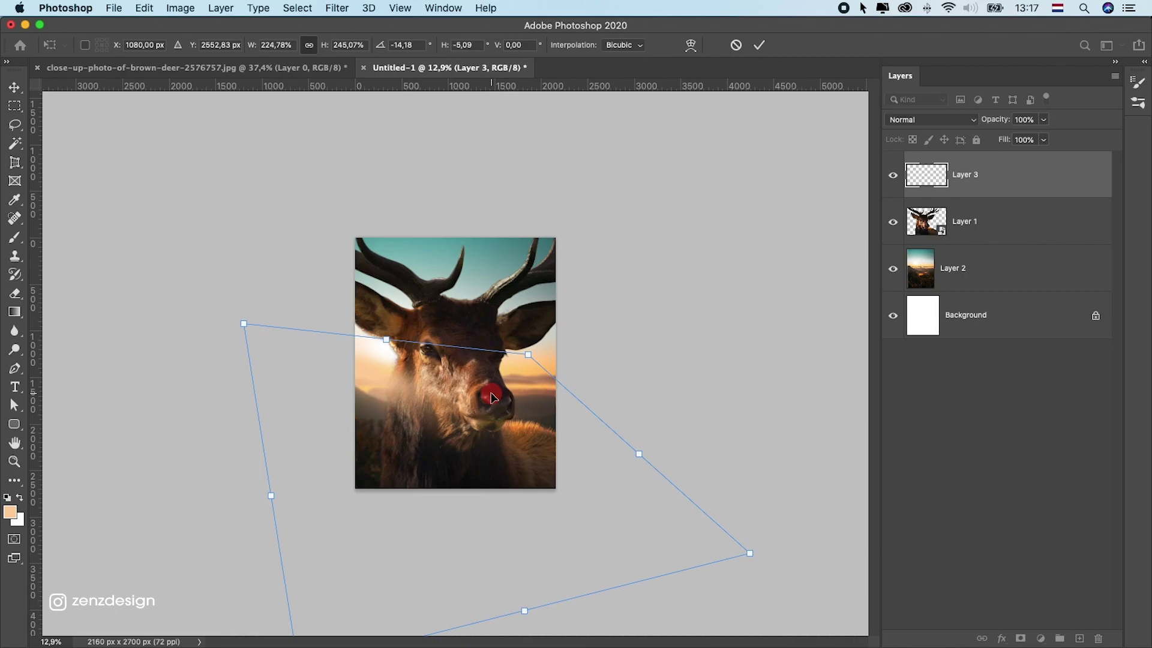
# - Apply the slanted distortion to the glow layer
pyautogui.press('Return')
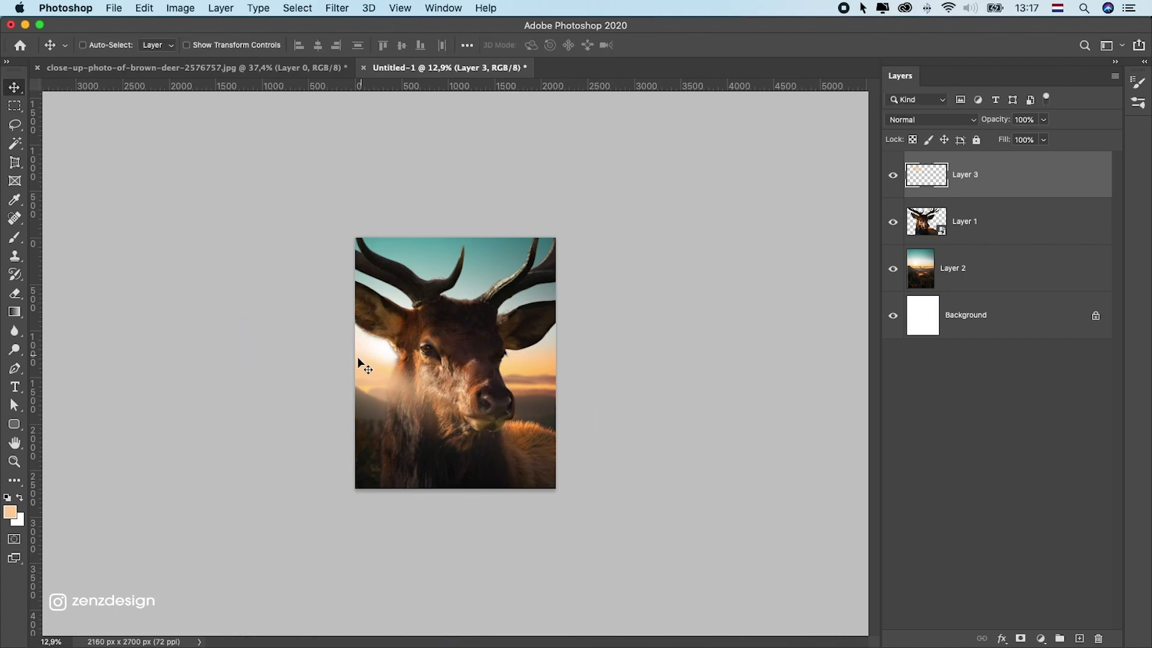
pyautogui.scroll(2, 345, 367)
# - Add a new layer and choose brush 21 from the Free Sunshine Photoshop Brushes 6 set at 2500 px
pyautogui.click(14, 237)
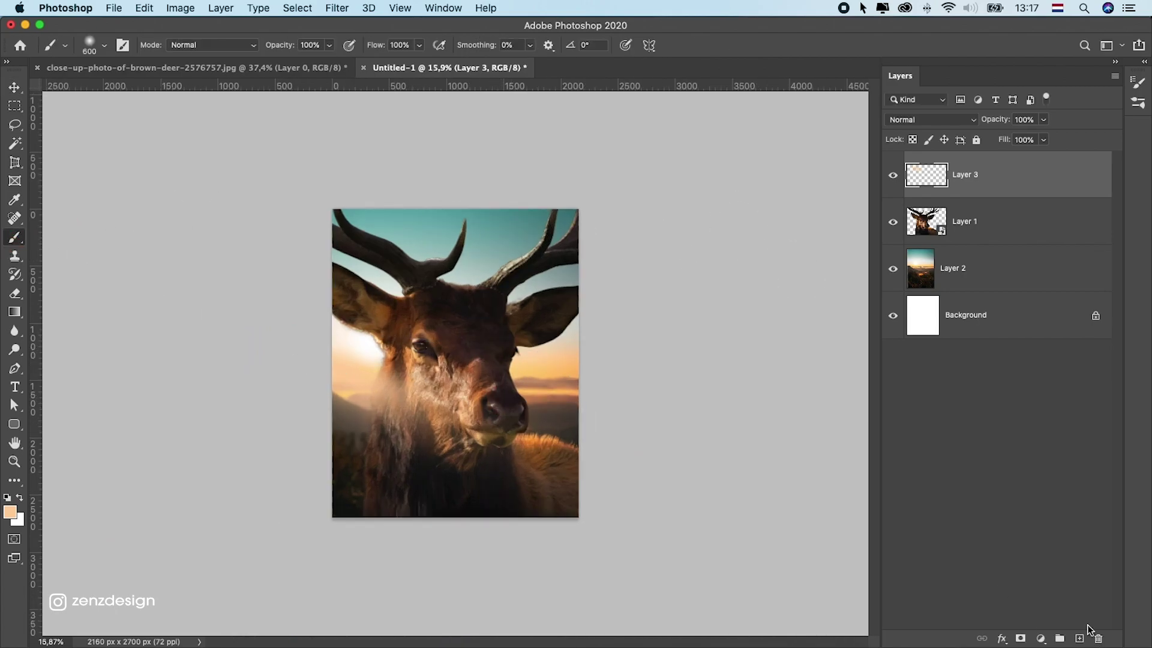
pyautogui.click(1079, 639)
pyautogui.click(104, 45)
pyautogui.scroll(-1, 120, 270)
pyautogui.scroll(1, 50, 206)
pyautogui.click(28, 202)
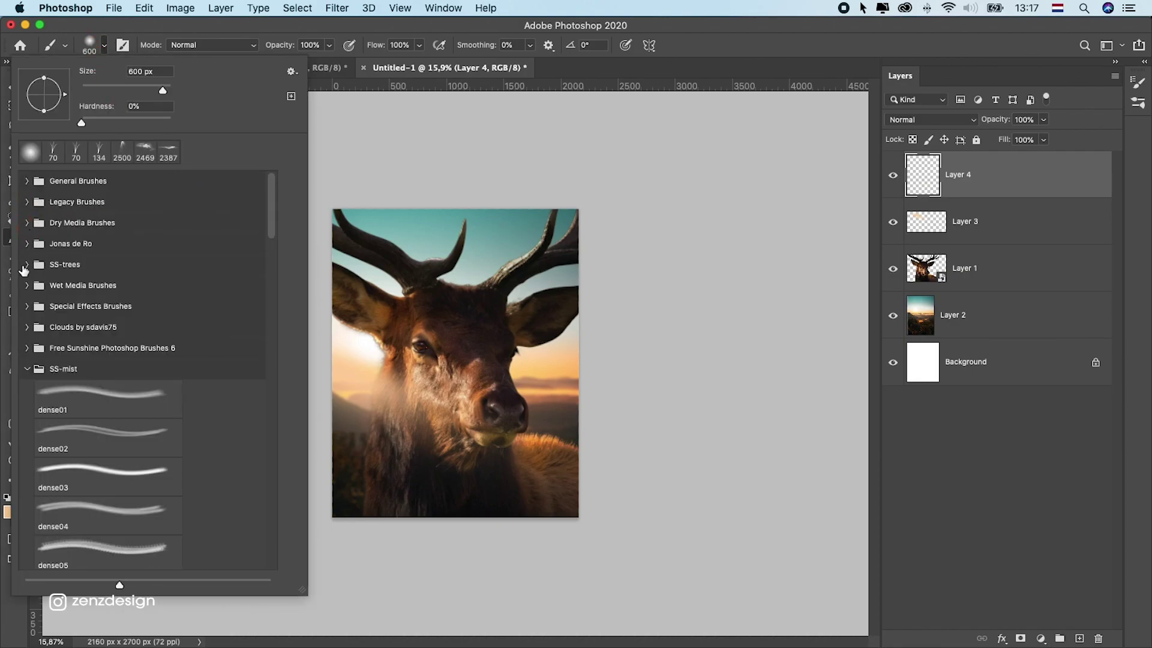
pyautogui.click(28, 370)
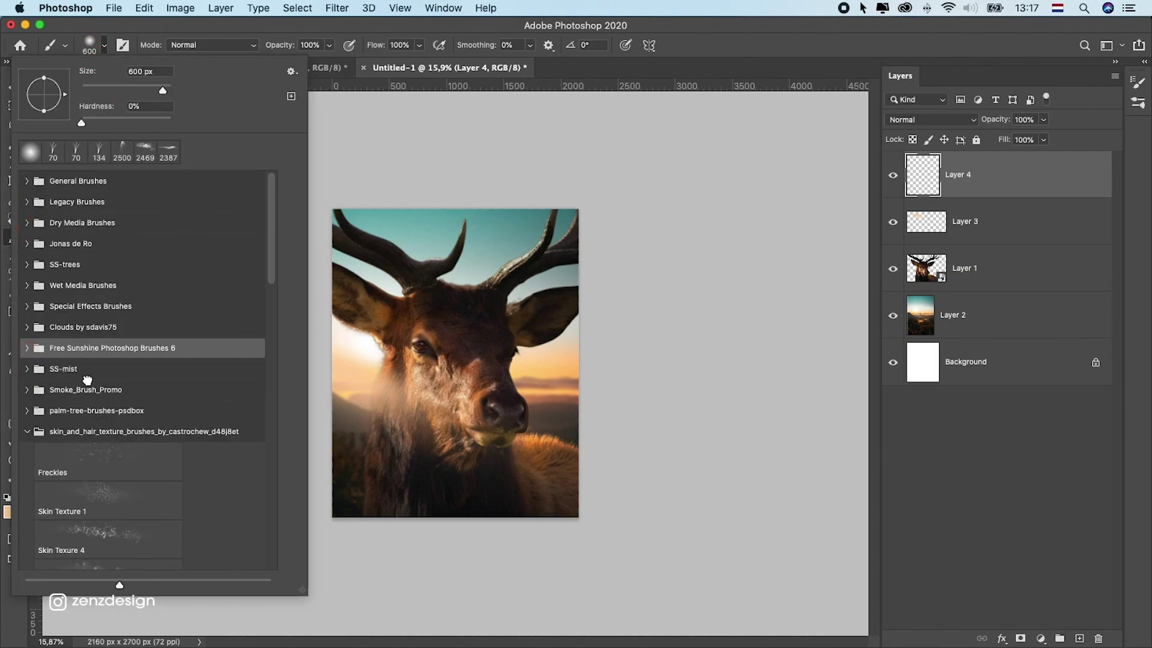
pyautogui.click(82, 349)
pyautogui.scroll(-6, 84, 384)
pyautogui.click(99, 385)
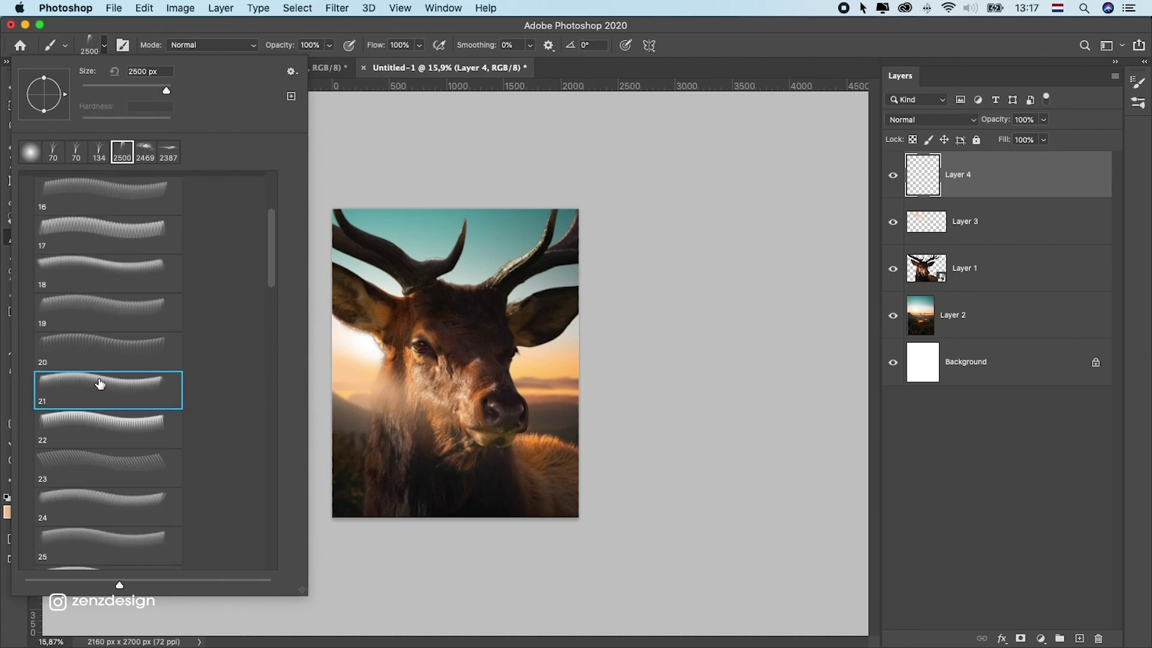
pyautogui.click(407, 43)
# - Undo the first ray stamp, set the foreground colour to white and stamp the rays once on another new layer
pyautogui.click(455, 391)
pyautogui.press('super+z')
pyautogui.press('d')
pyautogui.click(21, 498)
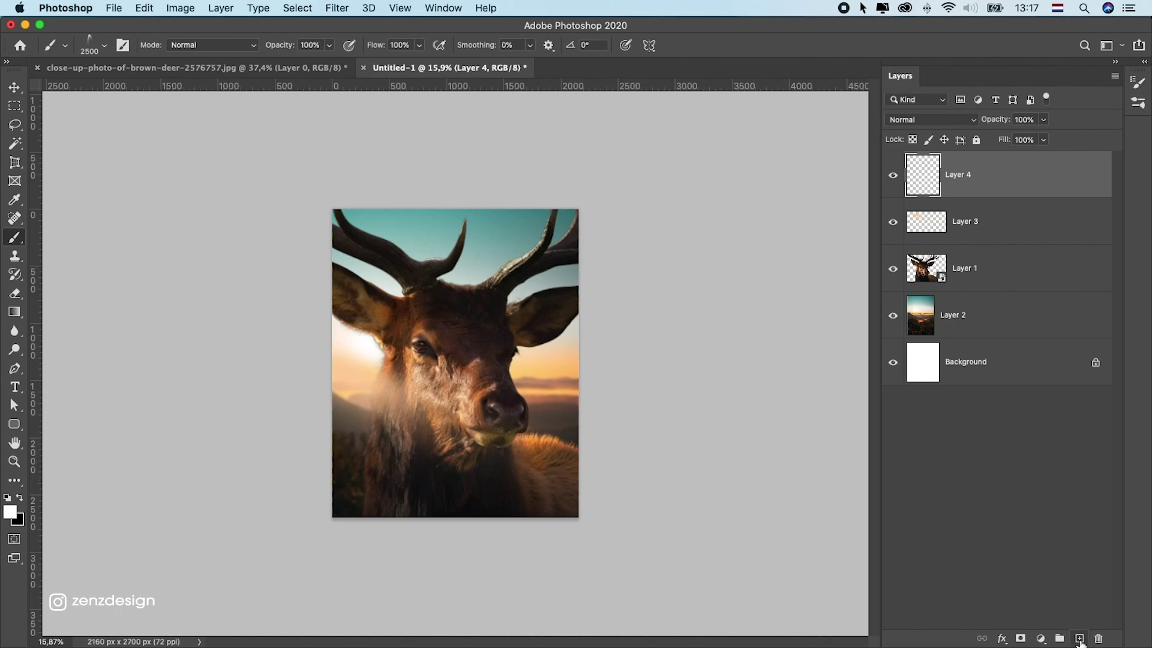
pyautogui.click(1080, 640)
pyautogui.click(465, 365)
# - Free-transform the white rays, reshaping them and repositioning them around the deer's head
pyautogui.click(14, 88)
pyautogui.hotkey('ctrl', 't')
pyautogui.moveTo(630, 302); pyautogui.dragTo(438, 193)
pyautogui.moveTo(365, 335); pyautogui.dragTo(416, 331)
pyautogui.press('Return')
# - Delete the two extra layers above the glow, Layer 3
pyautogui.moveTo(1044, 177); pyautogui.dragTo(1099, 638)
pyautogui.click(894, 170)
pyautogui.moveTo(975, 198); pyautogui.dragTo(1099, 638)
# - Adjust the glow's Hue/Saturation, setting saturation to -29 and lightness to +44
pyautogui.moveTo(521, 279); pyautogui.dragTo(560, 282)
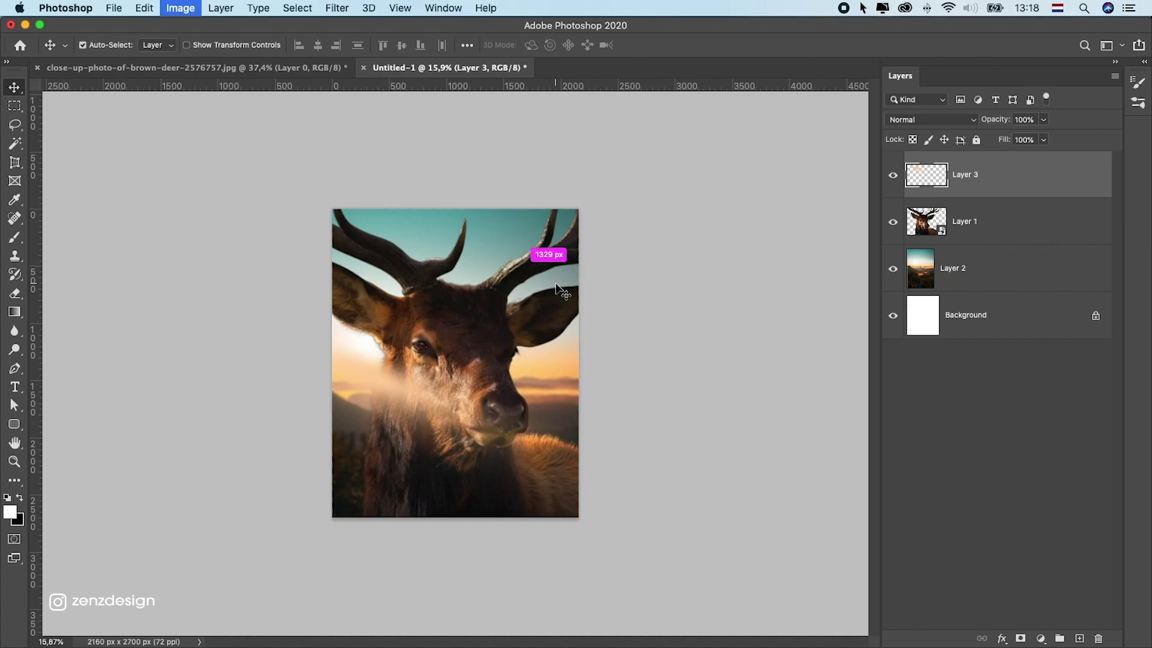
pyautogui.press('i')
pyautogui.press('super+u')
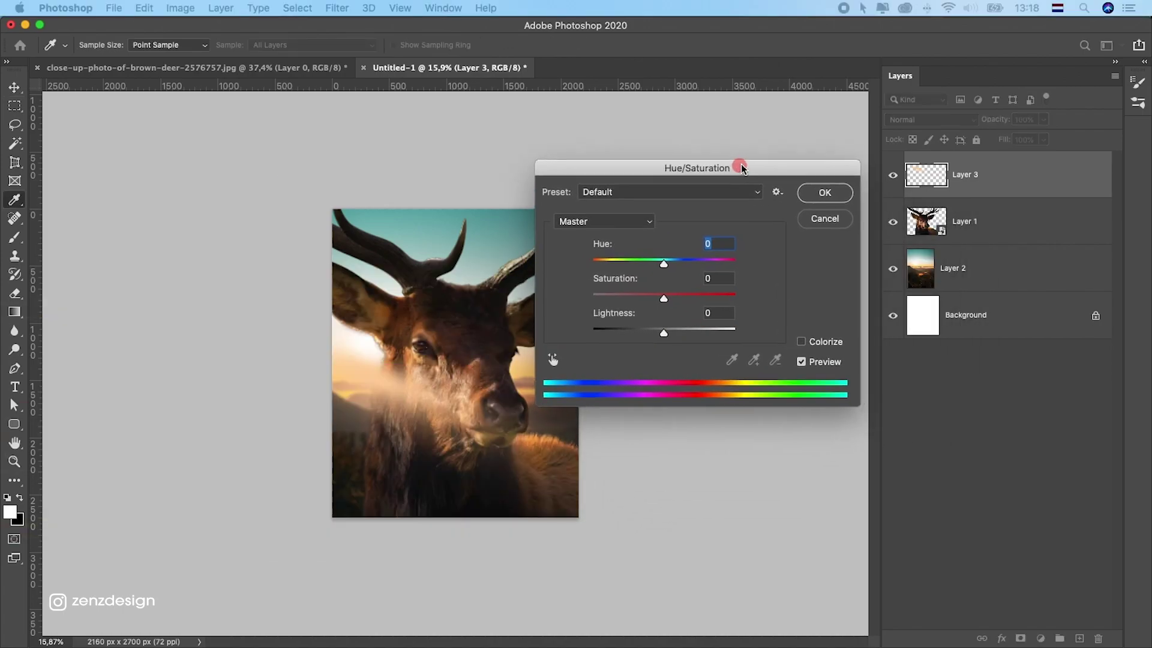
pyautogui.moveTo(735, 165); pyautogui.dragTo(784, 153)
pyautogui.moveTo(733, 326); pyautogui.dragTo(697, 291)
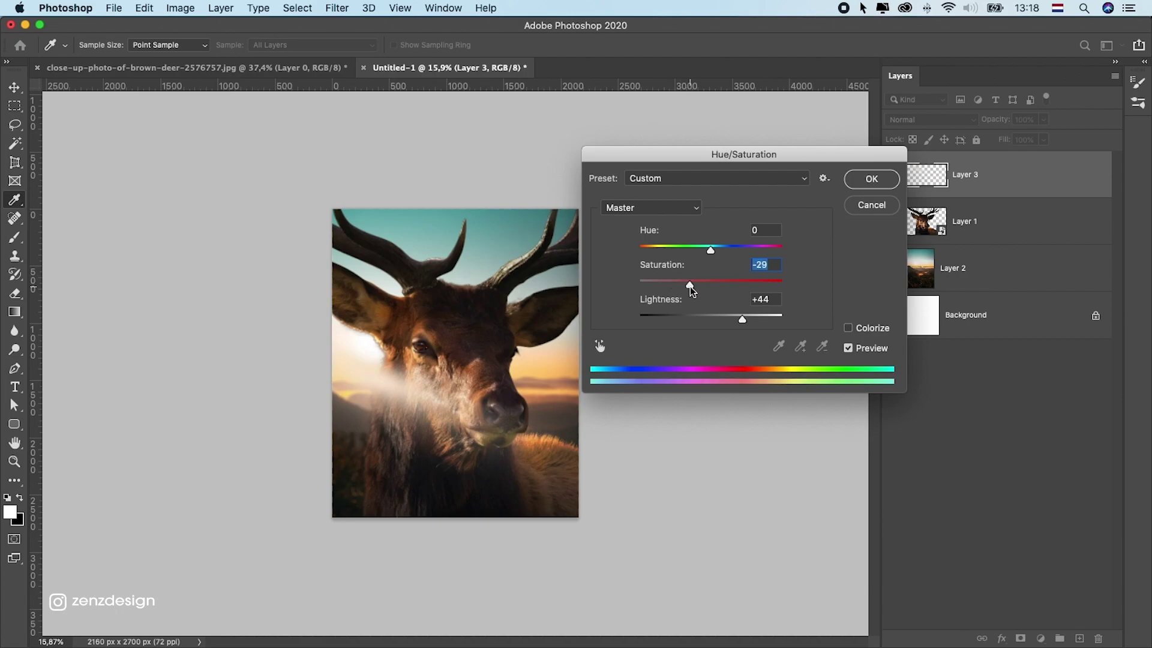
pyautogui.click(864, 182)
# - Reposition the glow over the deer's sunlit side and distort it by pulling its upper-right corner inward and down
pyautogui.moveTo(446, 330); pyautogui.dragTo(528, 391)
pyautogui.moveTo(386, 386); pyautogui.dragTo(389, 361)
pyautogui.press('super+t')
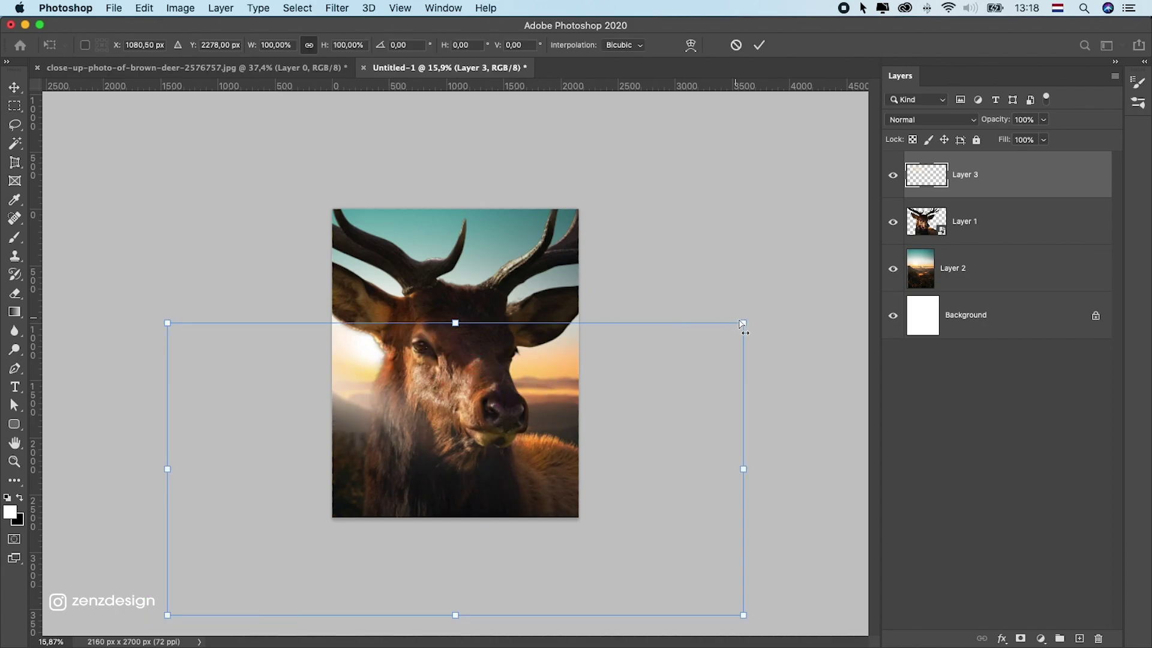
pyautogui.moveTo(740, 327); pyautogui.dragTo(586, 384)
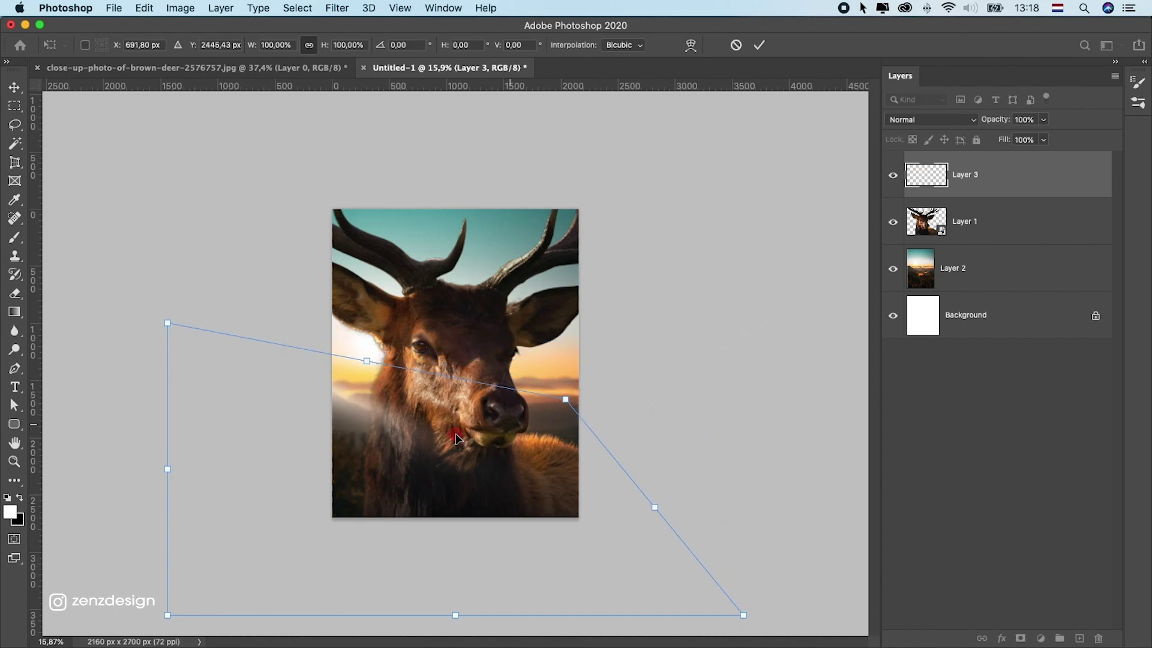
pyautogui.moveTo(471, 425); pyautogui.dragTo(455, 427)
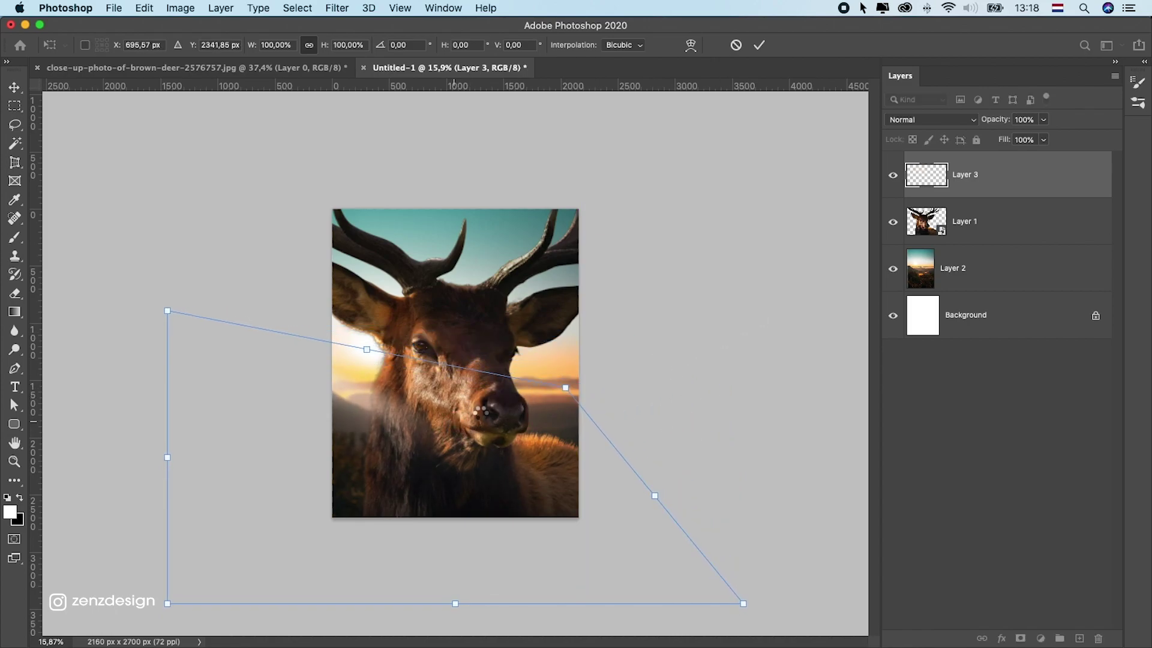
pyautogui.press('Return')
# - Duplicate the glow layer and move the copy up toward the deer's ear on the sunlit side
pyautogui.press('super+plus')
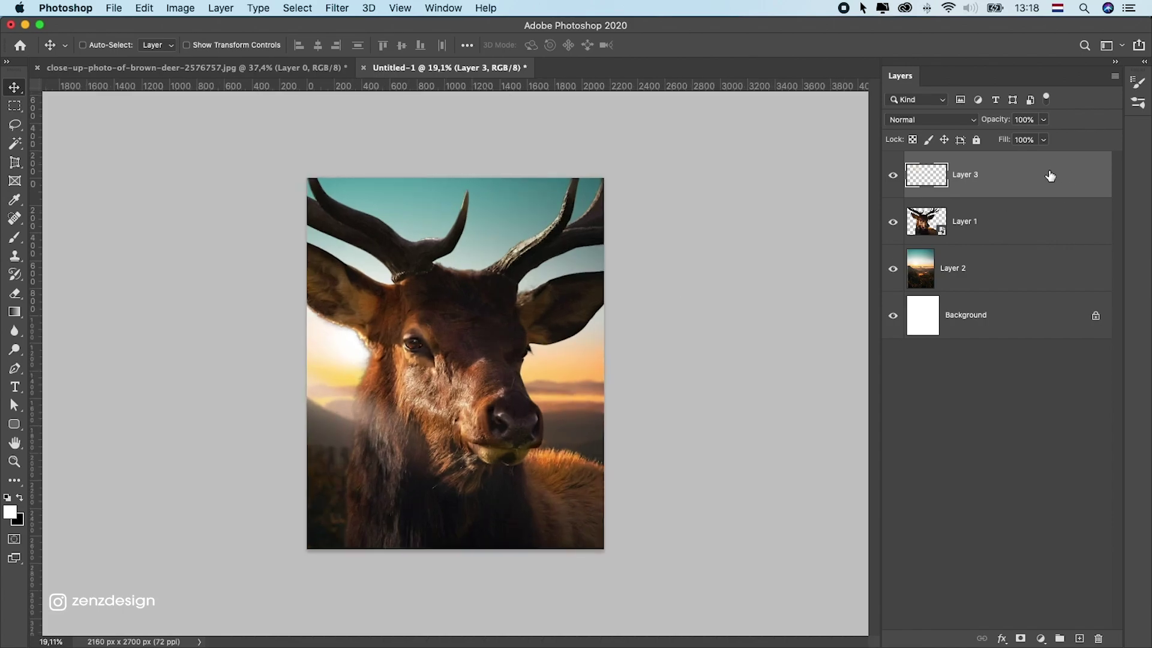
pyautogui.press('super+j')
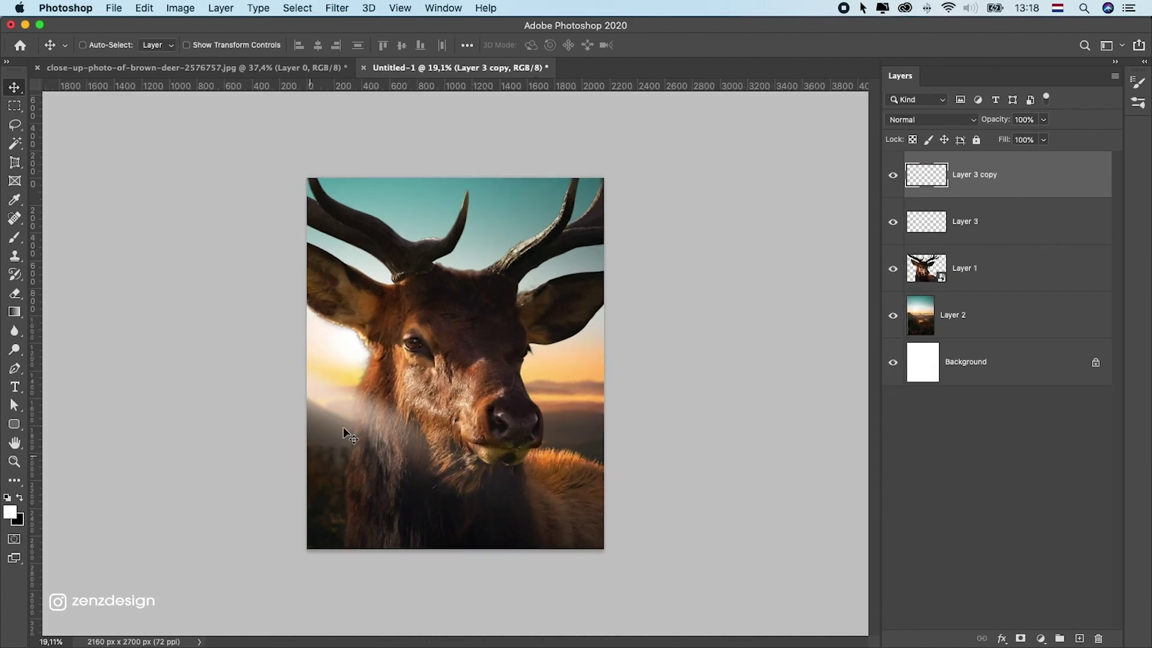
pyautogui.moveTo(489, 431); pyautogui.dragTo(531, 404)
pyautogui.moveTo(422, 356); pyautogui.dragTo(431, 307)
pyautogui.moveTo(548, 374); pyautogui.dragTo(494, 347)
# - Add a new layer on top and choose a soft round brush, reducing its size below 2500 px
pyautogui.click(1080, 640)
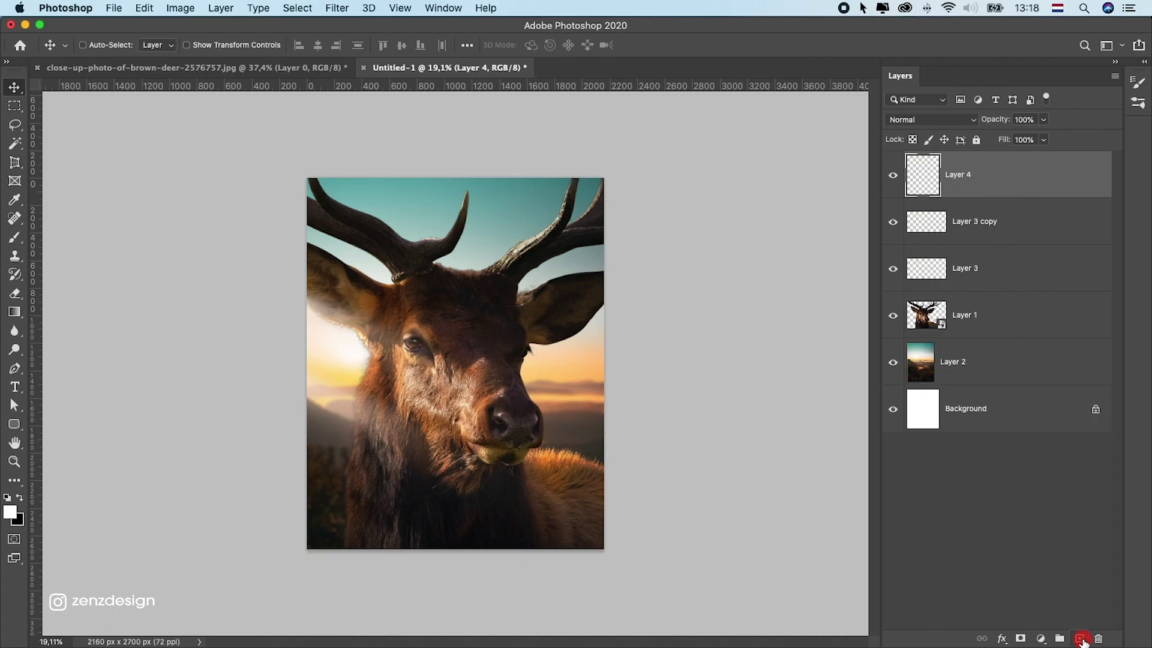
pyautogui.press('b')
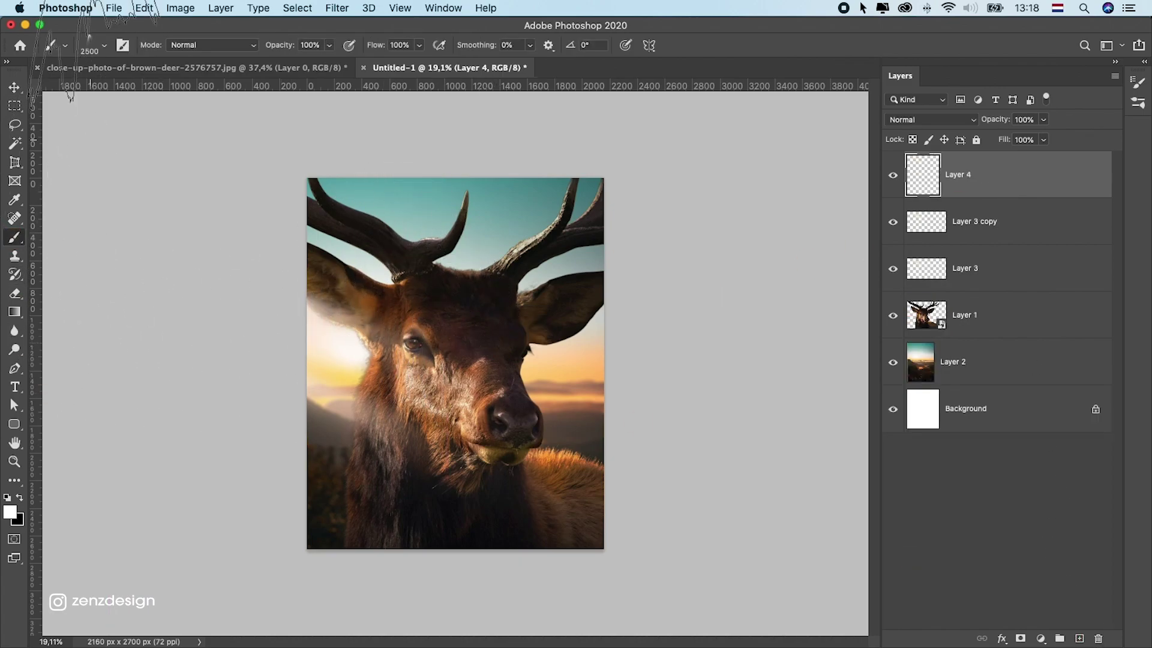
pyautogui.click(105, 45)
pyautogui.scroll(5, 240, 231)
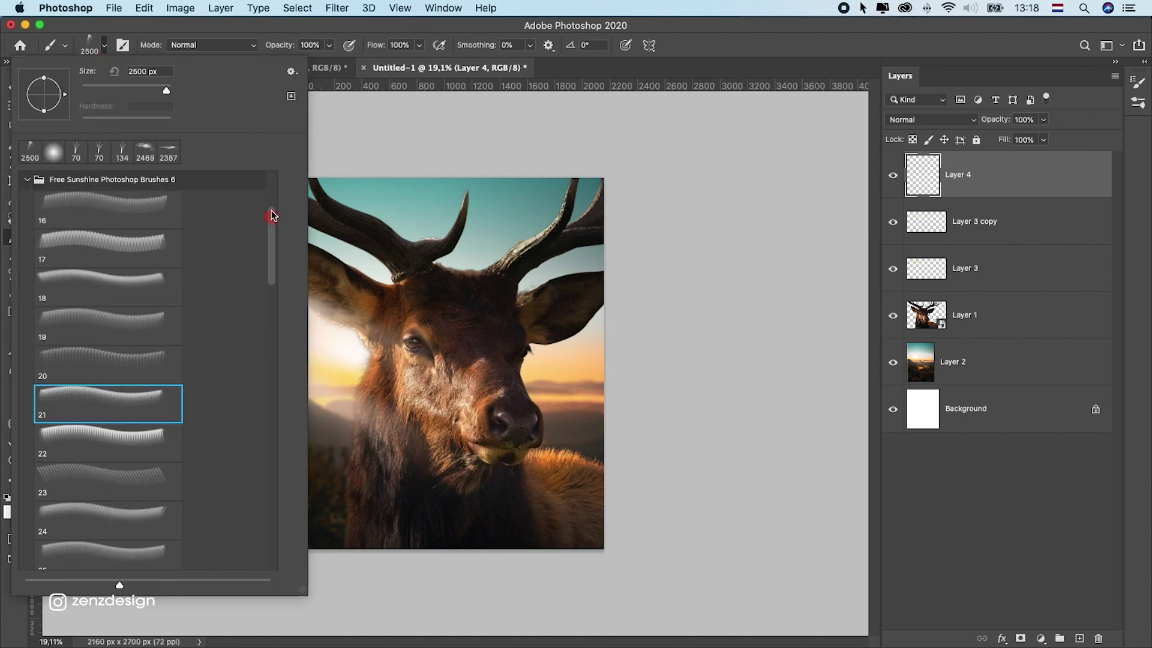
pyautogui.click(28, 182)
pyautogui.click(96, 219)
pyautogui.click(483, 28)
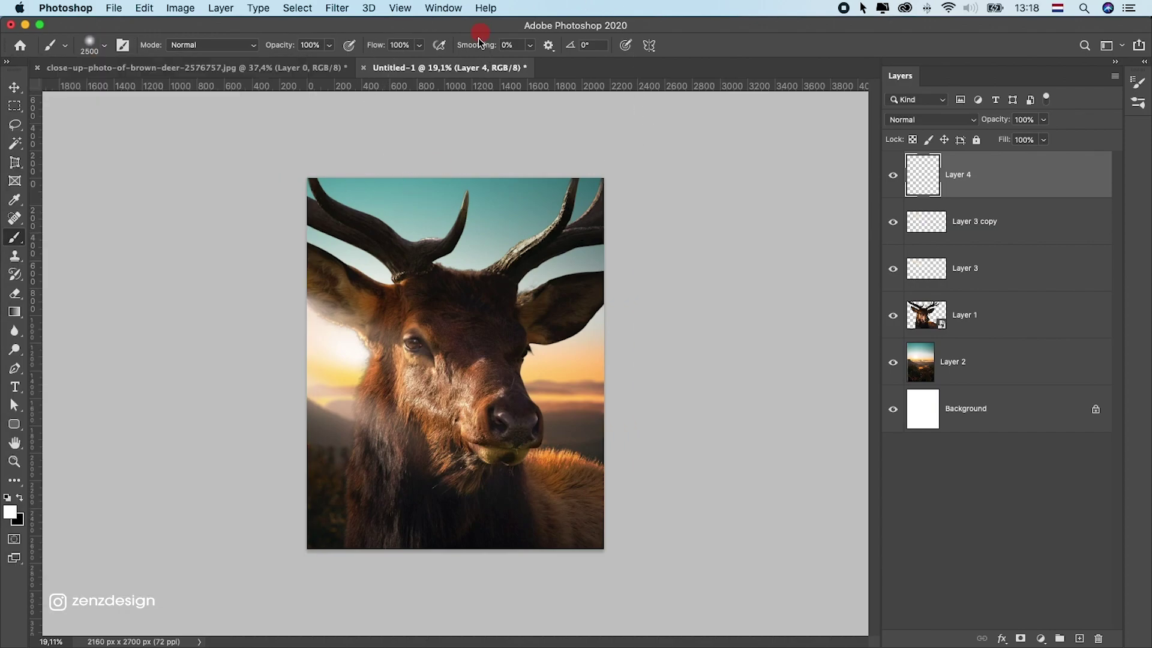
pyautogui.press('[')
pyautogui.press('[')
pyautogui.press('[')
pyautogui.press('[')
pyautogui.press('[')
pyautogui.press('[')
pyautogui.press('[')
pyautogui.press('[')
pyautogui.press('[')
pyautogui.press('[')
pyautogui.press('[')
pyautogui.press('[')
pyautogui.press('[')
pyautogui.press('[')
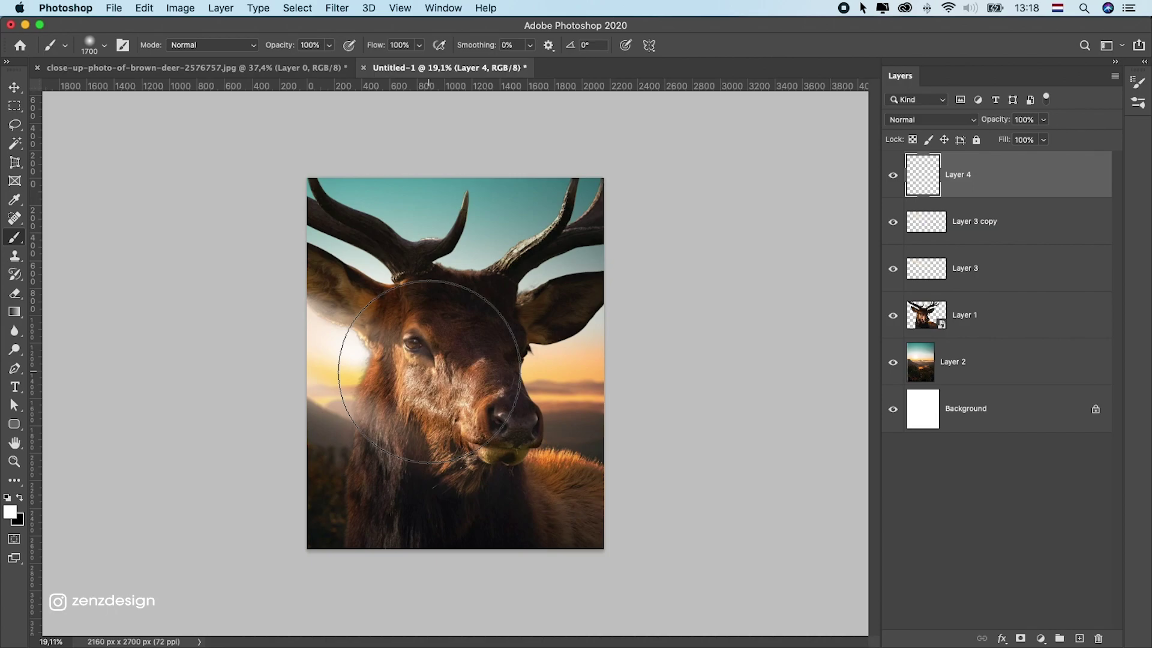
# - Set the foreground colour to the light peach ffdab3
pyautogui.click(10, 512)
pyautogui.moveTo(351, 369); pyautogui.dragTo(584, 147)
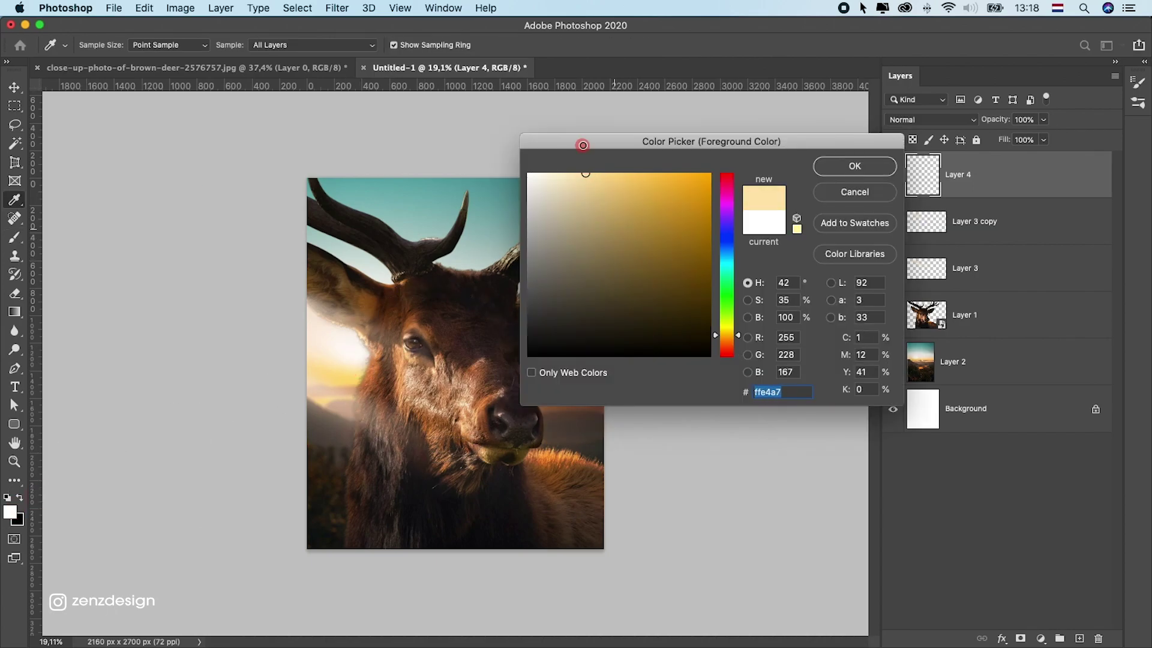
pyautogui.click(723, 340)
pyautogui.click(832, 165)
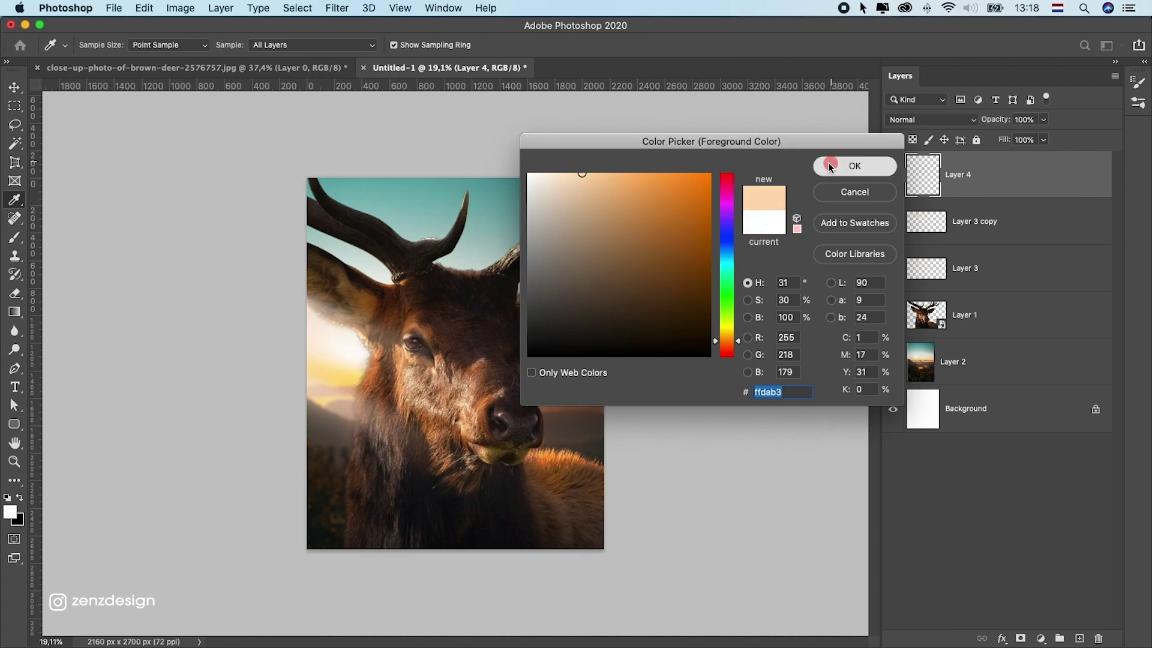
# - Paint one soft peach dab on the deer's forehead and move it over the sun behind the deer's ear
pyautogui.click(477, 337)
pyautogui.click(14, 87)
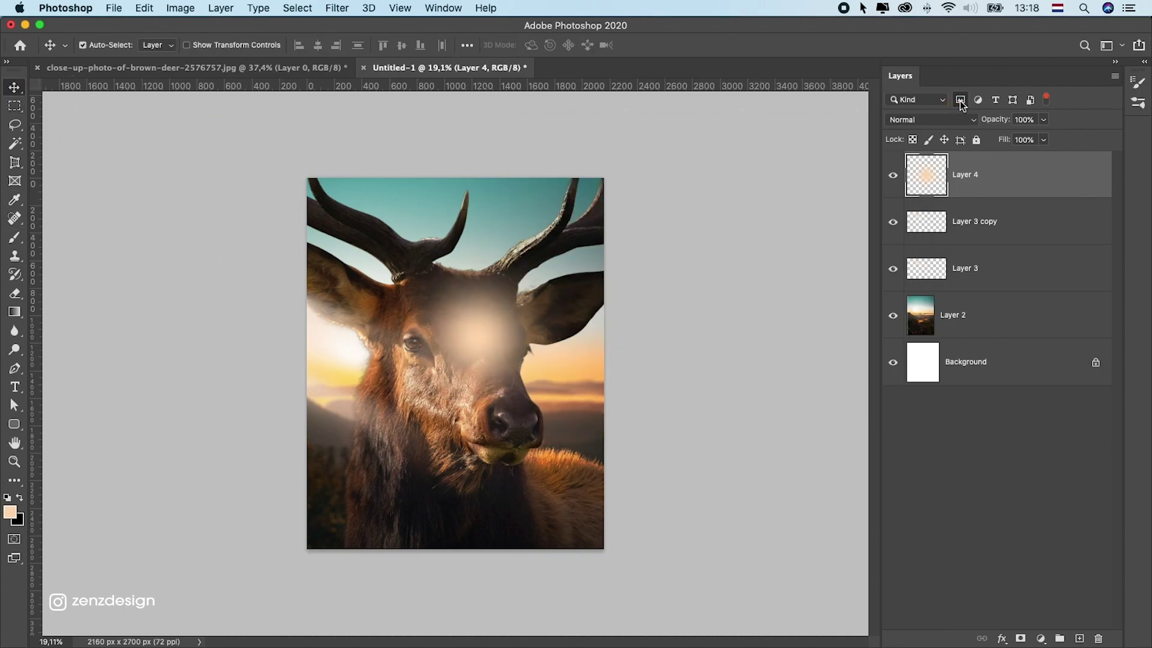
pyautogui.hotkey('ctrl', 'z')
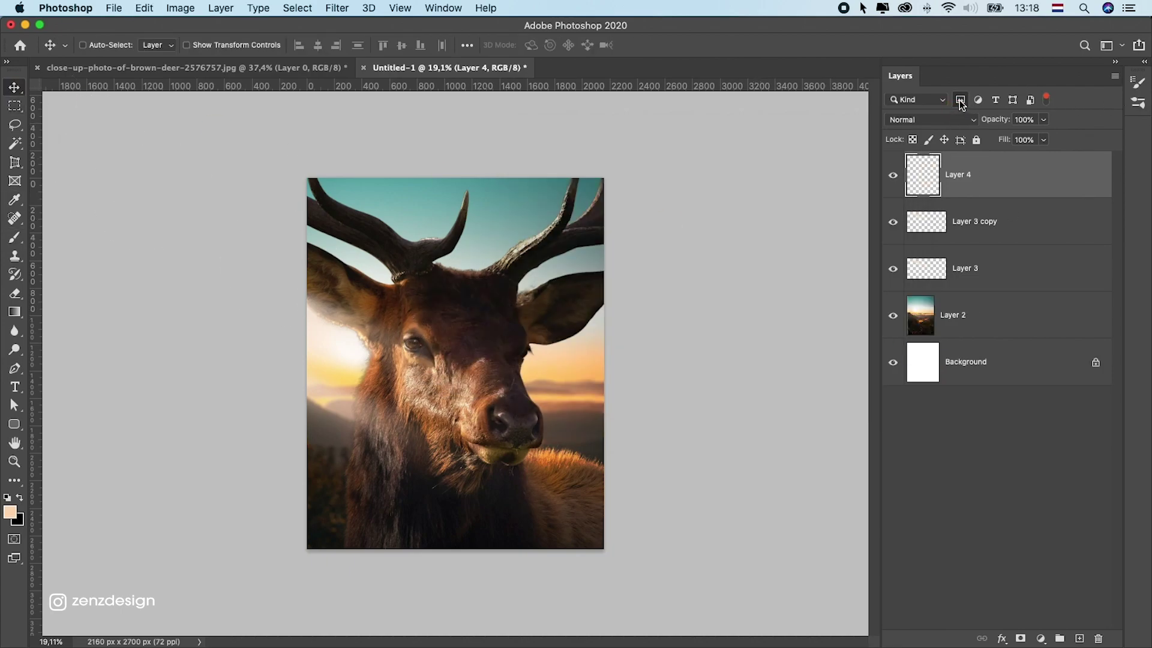
pyautogui.press('super+shift+z')
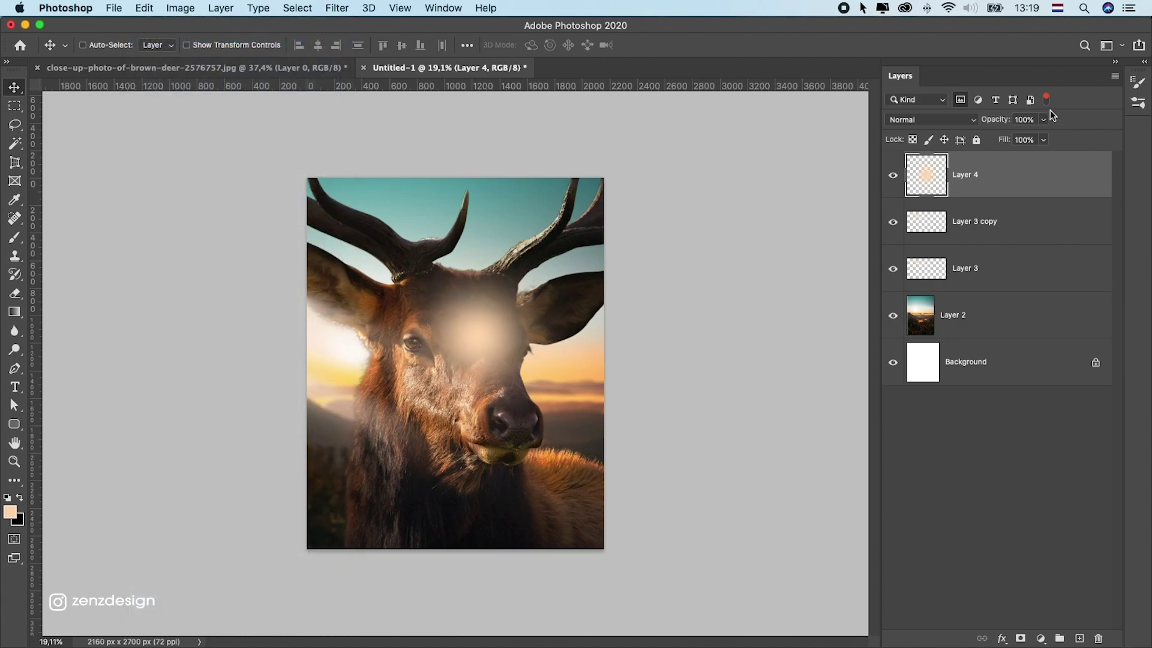
pyautogui.moveTo(388, 268); pyautogui.dragTo(235, 279)
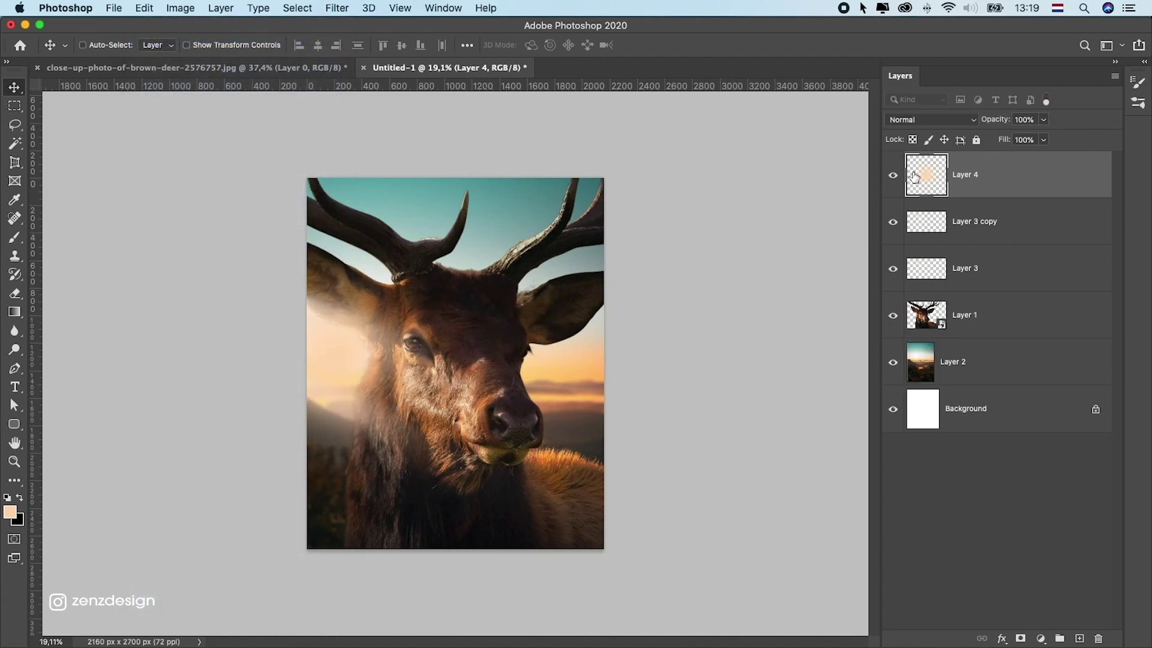
# - Set the peach glow layer's blend mode to Screen
pyautogui.click(919, 120)
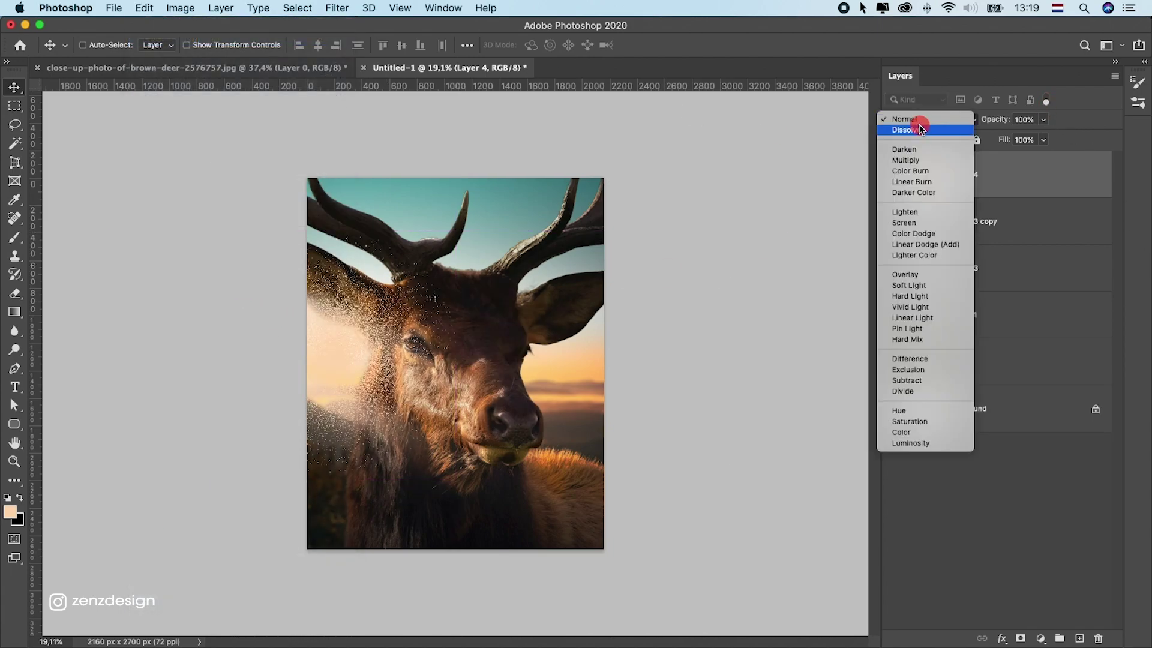
pyautogui.click(921, 225)
pyautogui.moveTo(480, 368)
pyautogui.mouseDown()
pyautogui.moveTo(462, 384)
pyautogui.moveTo(473, 365)
pyautogui.mouseUp()
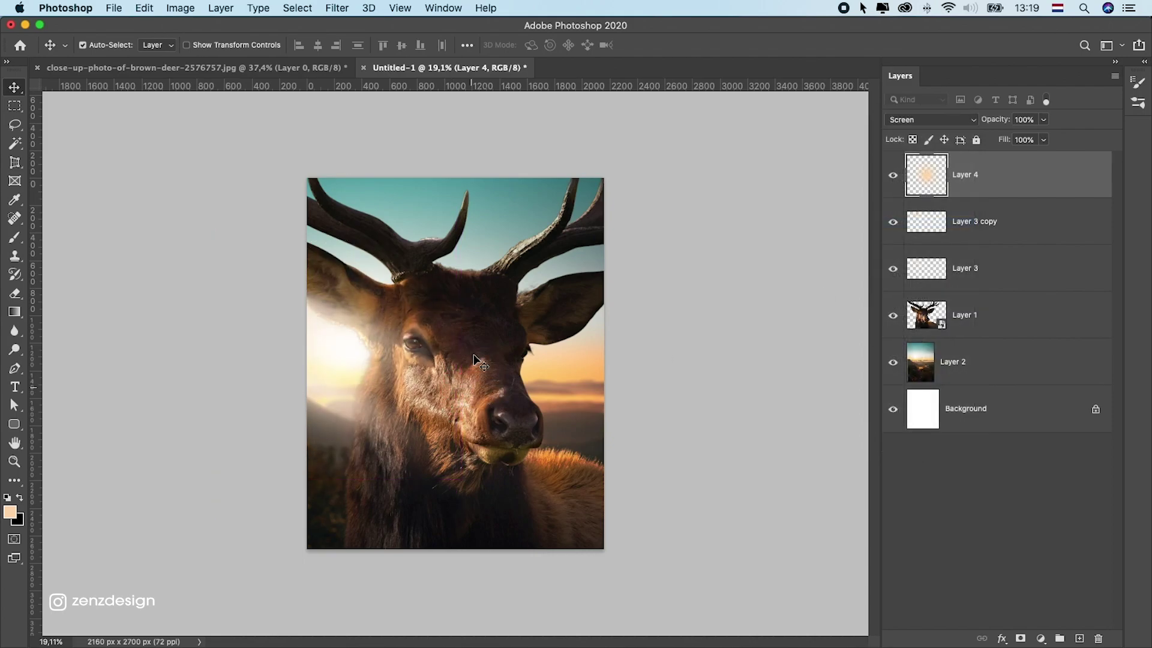
# - Free-transform the peach glow, scaling it down slightly and positioning it over the sun beside the deer's face
pyautogui.press('super+t')
pyautogui.moveTo(463, 234); pyautogui.dragTo(434, 259)
pyautogui.moveTo(394, 328); pyautogui.dragTo(390, 357)
pyautogui.moveTo(435, 259)
pyautogui.mouseDown()
pyautogui.moveTo(452, 243)
pyautogui.moveTo(441, 254)
pyautogui.mouseUp()
pyautogui.moveTo(411, 314); pyautogui.dragTo(390, 331)
pyautogui.press('Return')
pyautogui.press('super+minus')
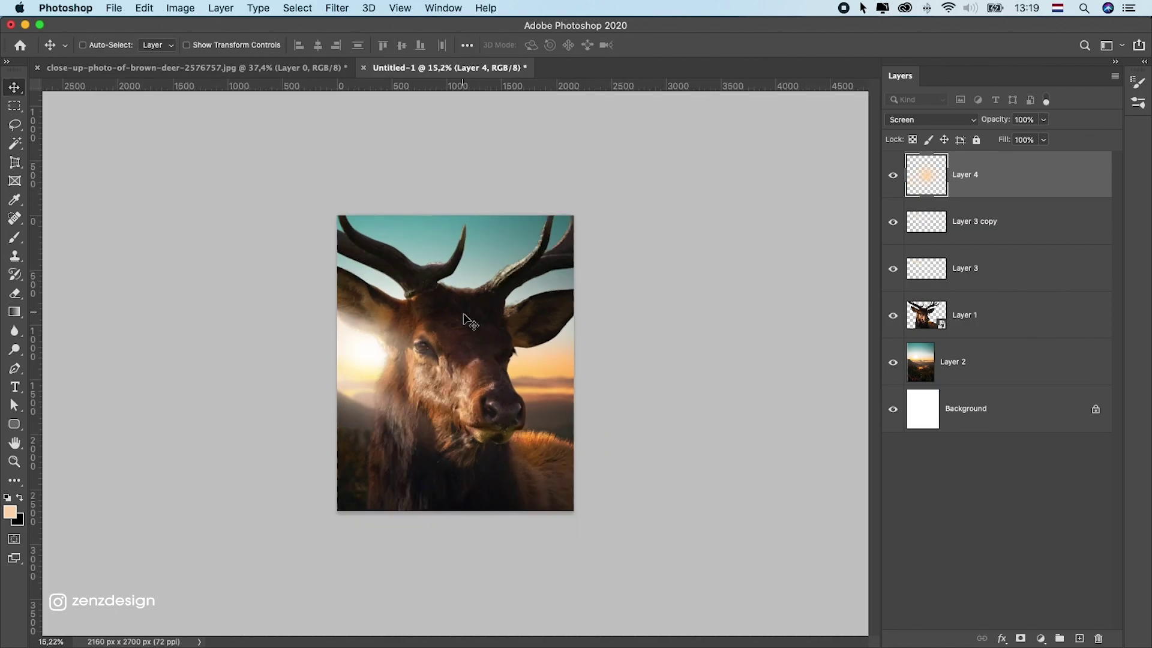
pyautogui.press('super+plus')
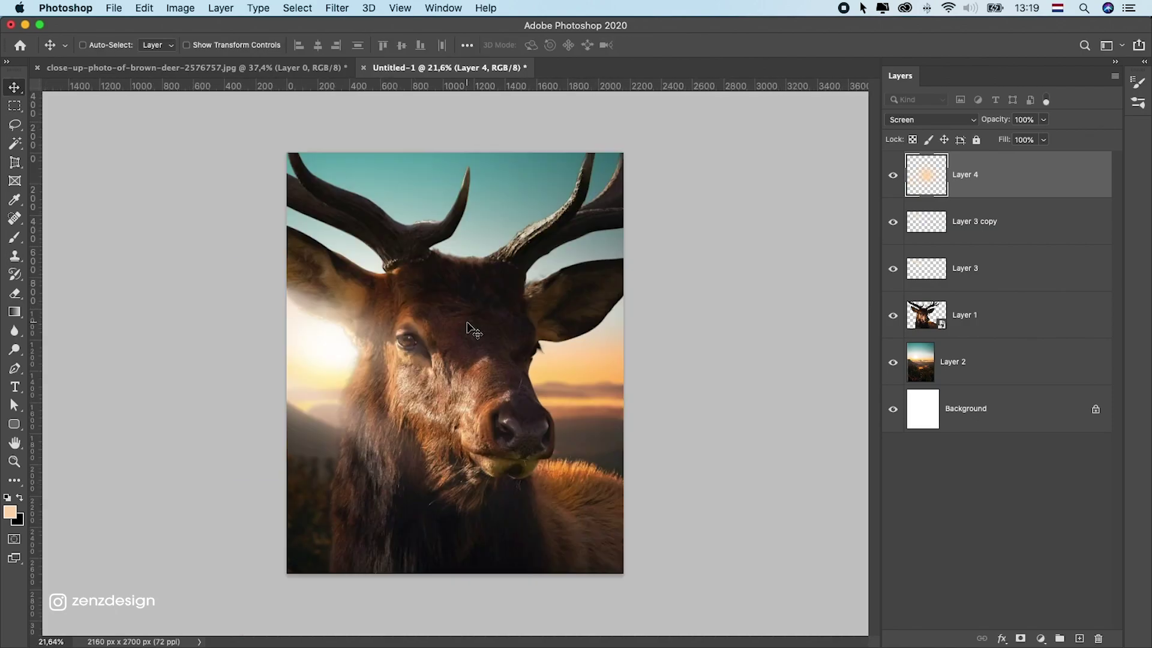
# - Reposition the sunset landscape on Layer 2 and enlarge it slightly
pyautogui.click(1012, 387)
pyautogui.moveTo(464, 384); pyautogui.dragTo(460, 327)
pyautogui.press('super+t')
pyautogui.moveTo(234, 420)
pyautogui.mouseDown()
pyautogui.moveTo(146, 417)
pyautogui.moveTo(214, 420)
pyautogui.mouseUp()
pyautogui.press('Return')
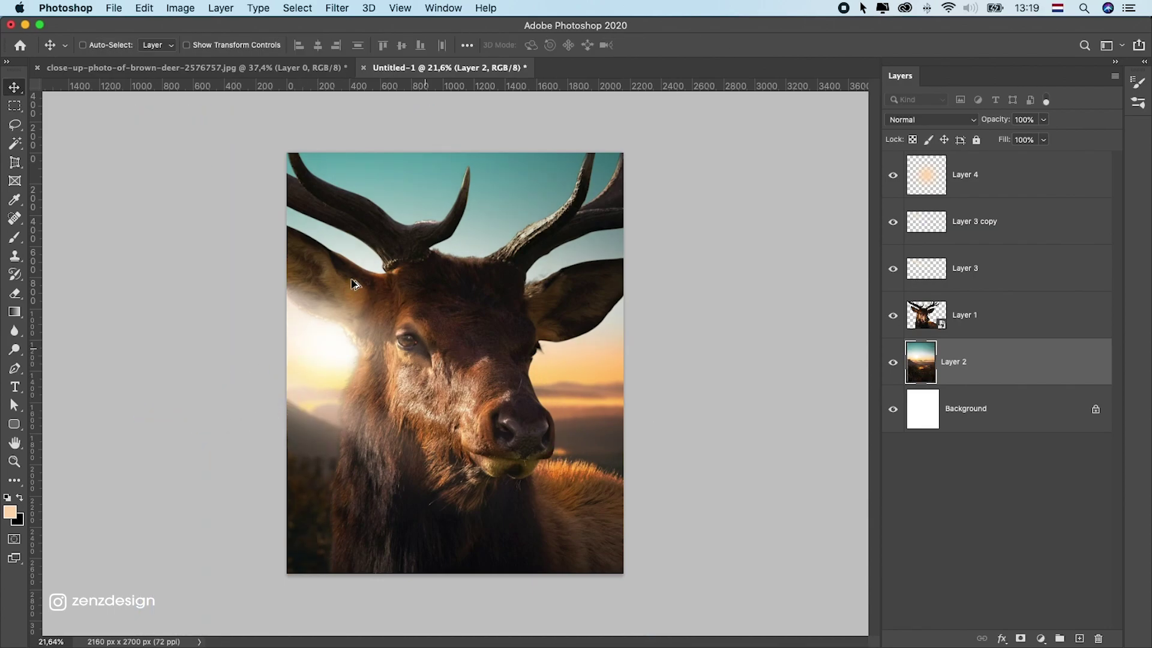
# - Add a new layer directly above the deer layer and clip it to the deer
pyautogui.scroll(-10, 422, 341)
pyautogui.scroll(6, 422, 341)
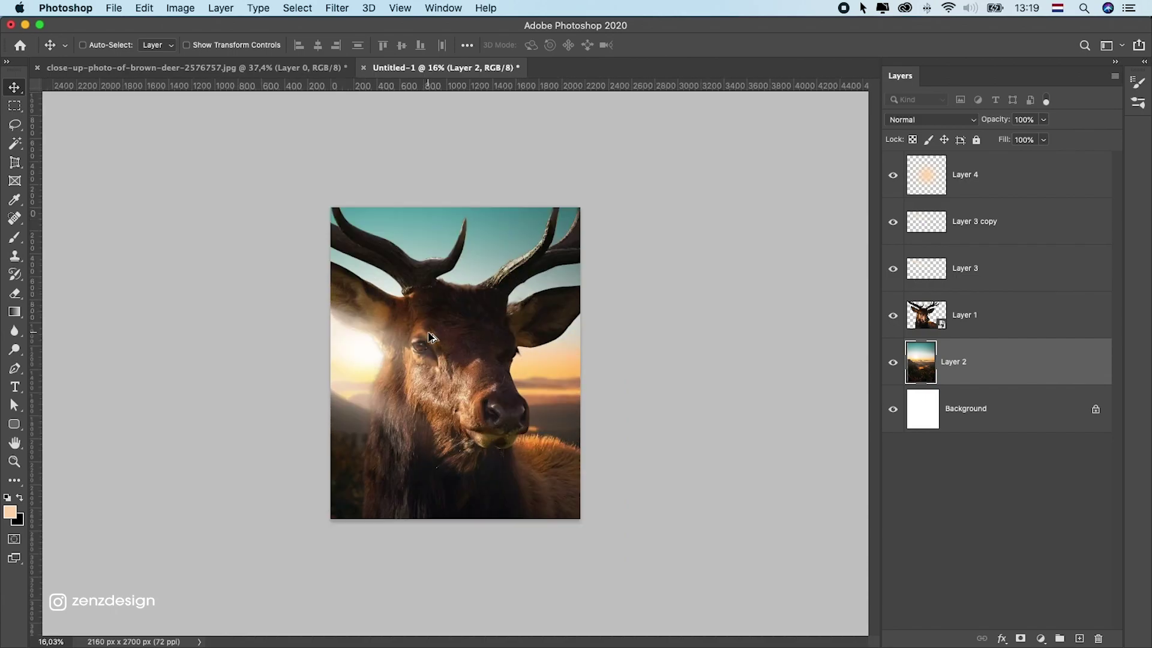
pyautogui.keyDown('super'); pyautogui.click(462, 316); pyautogui.keyUp('super')
pyautogui.click(893, 315)
pyautogui.click(893, 315)
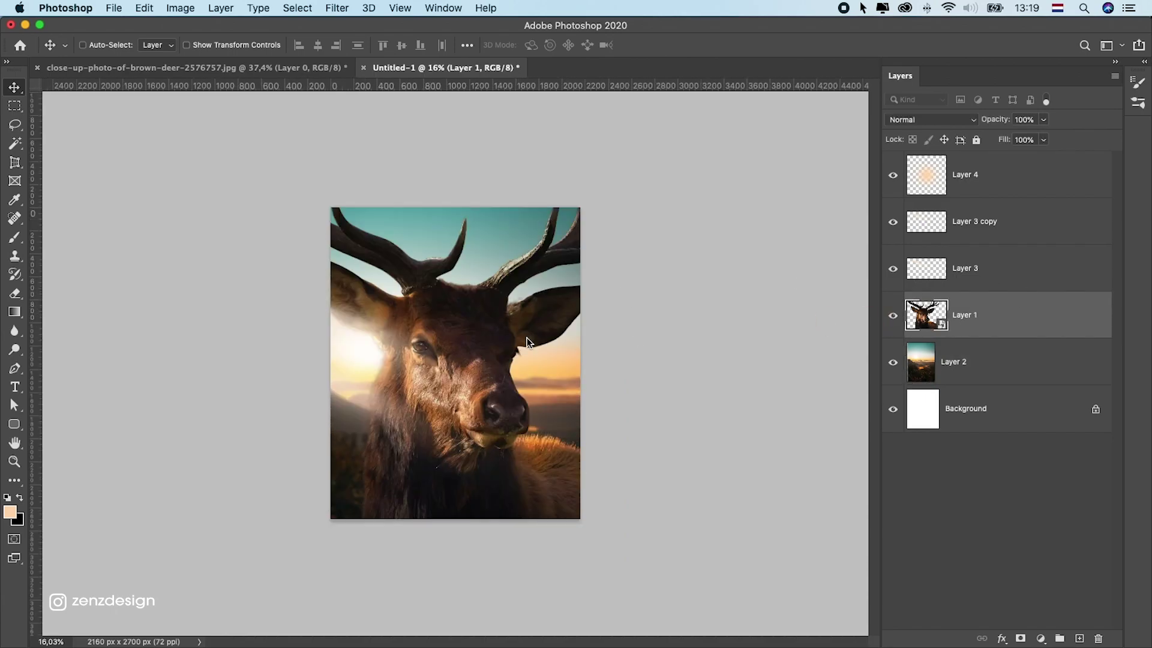
pyautogui.scroll(1, 528, 342)
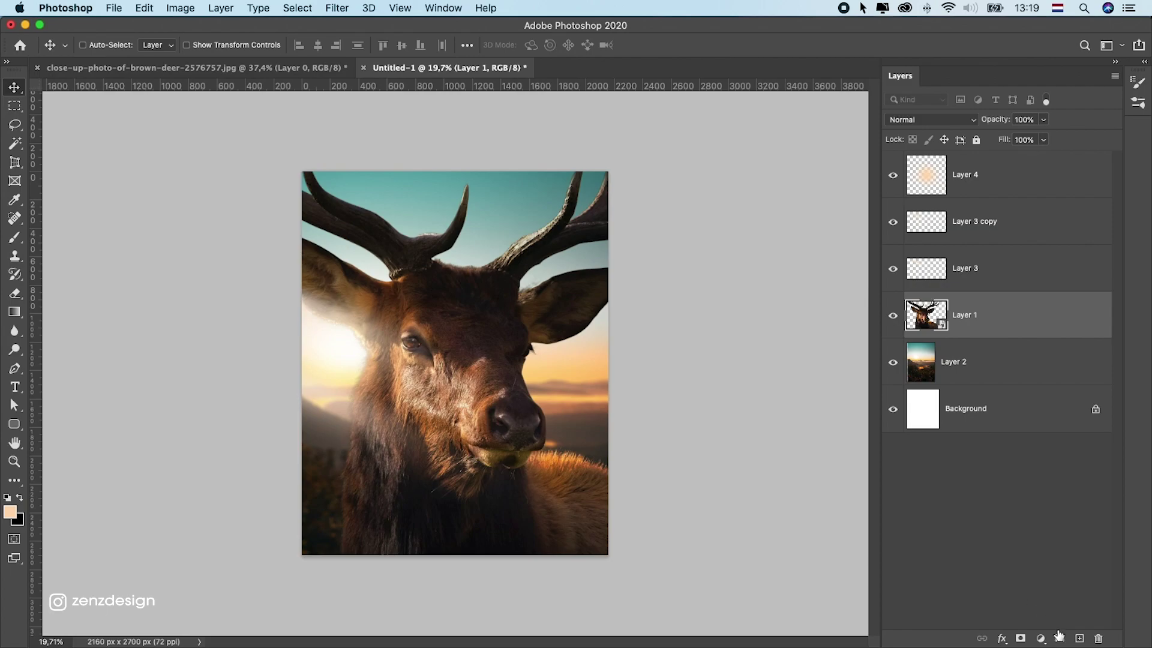
pyautogui.click(1041, 639)
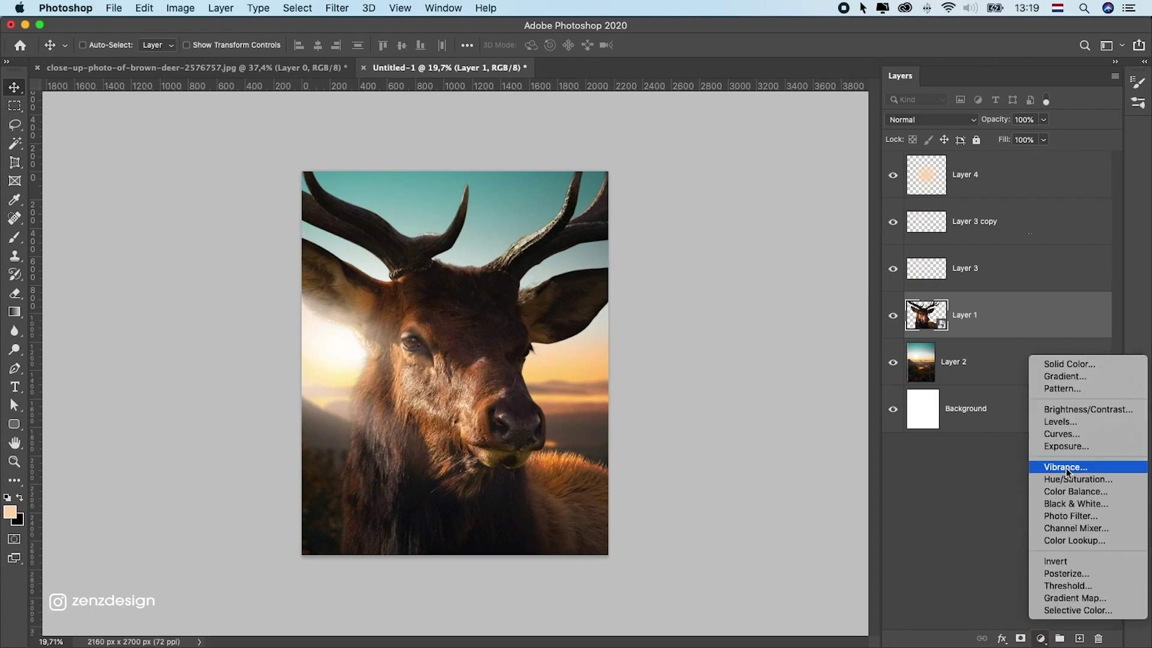
pyautogui.click(1080, 641)
pyautogui.rightClick(909, 324)
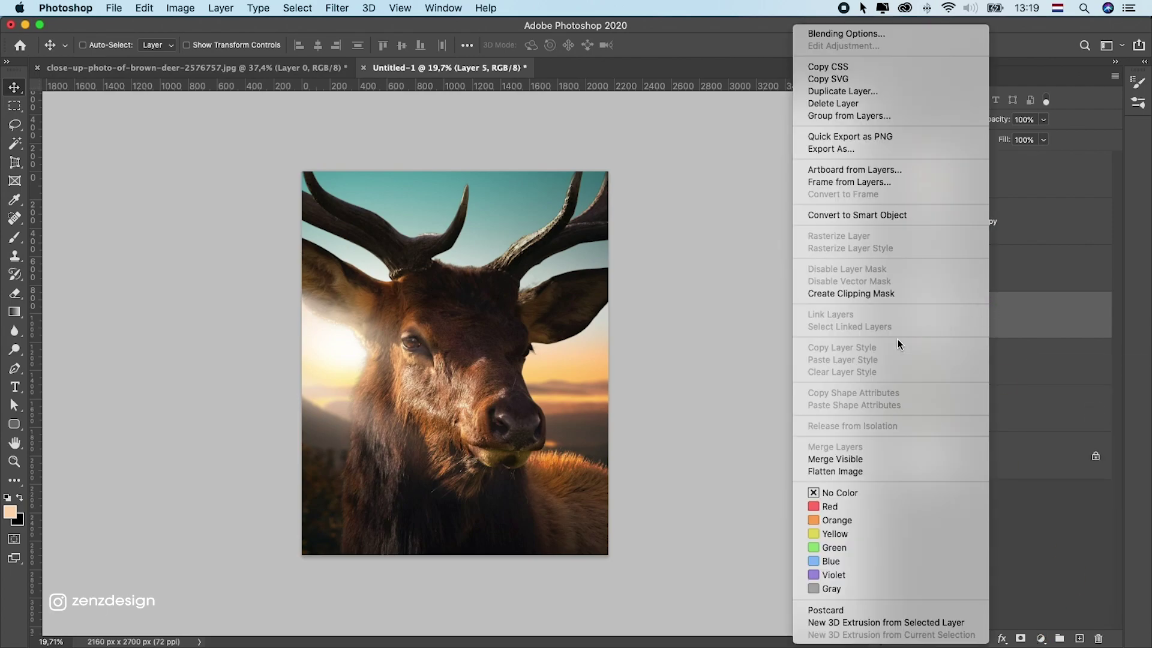
pyautogui.click(859, 294)
# - Fill the clipped layer above the deer with 50% Gray and set its blend mode to Overlay
pyautogui.click(144, 8)
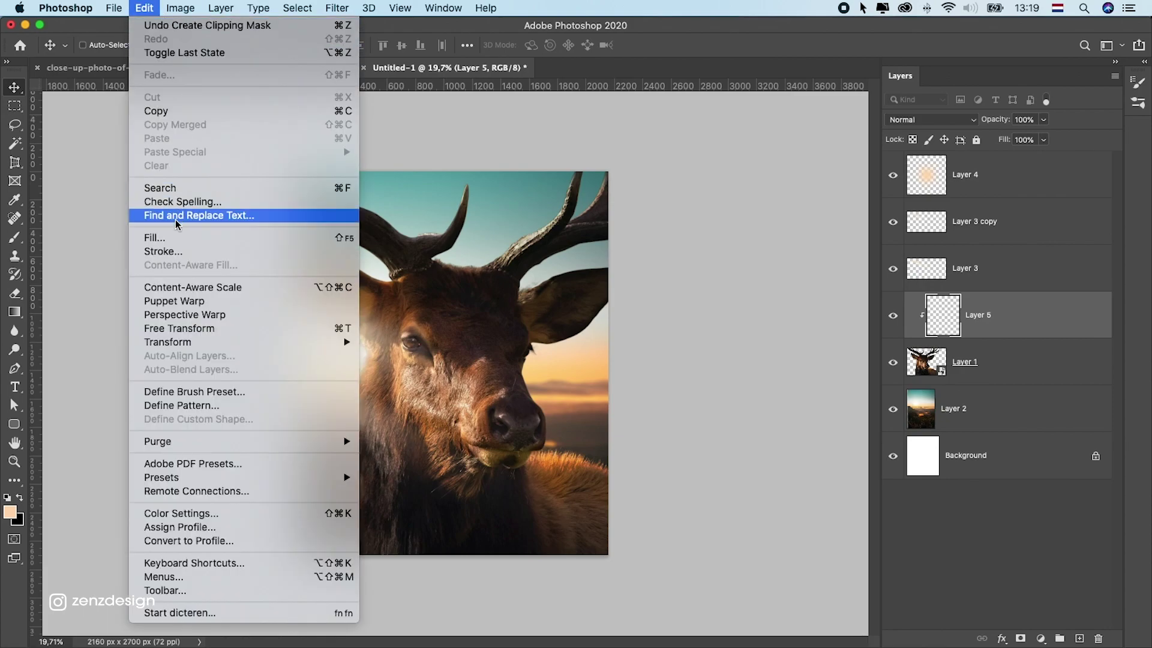
pyautogui.click(210, 239)
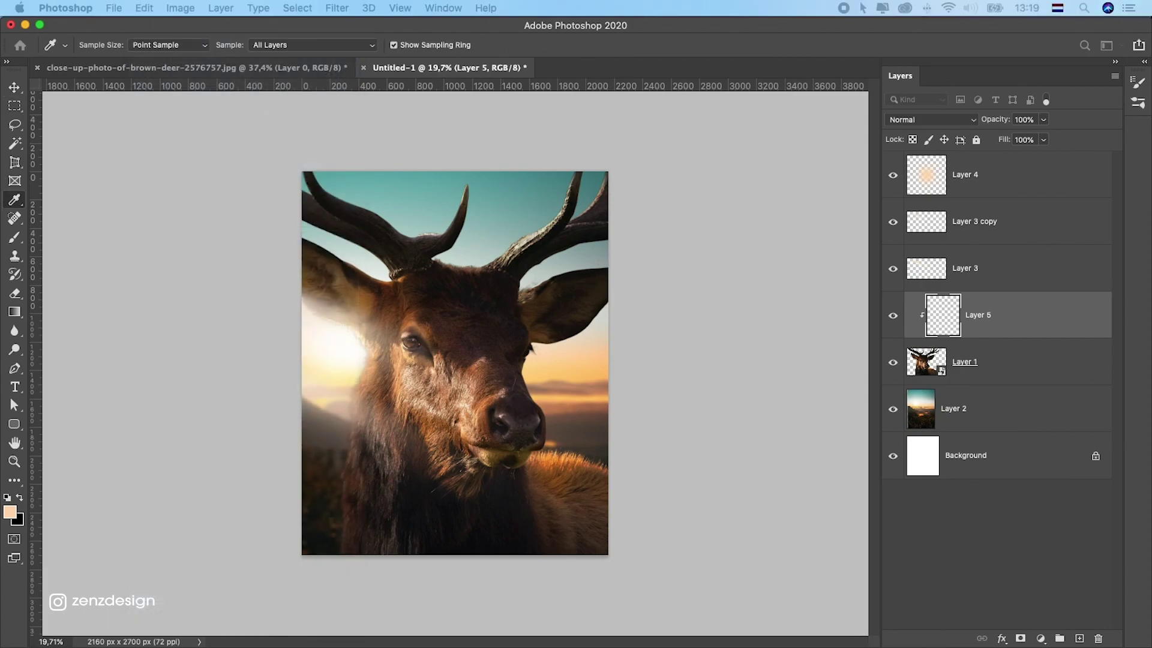
pyautogui.press('Return')
pyautogui.press('v')
pyautogui.click(930, 119)
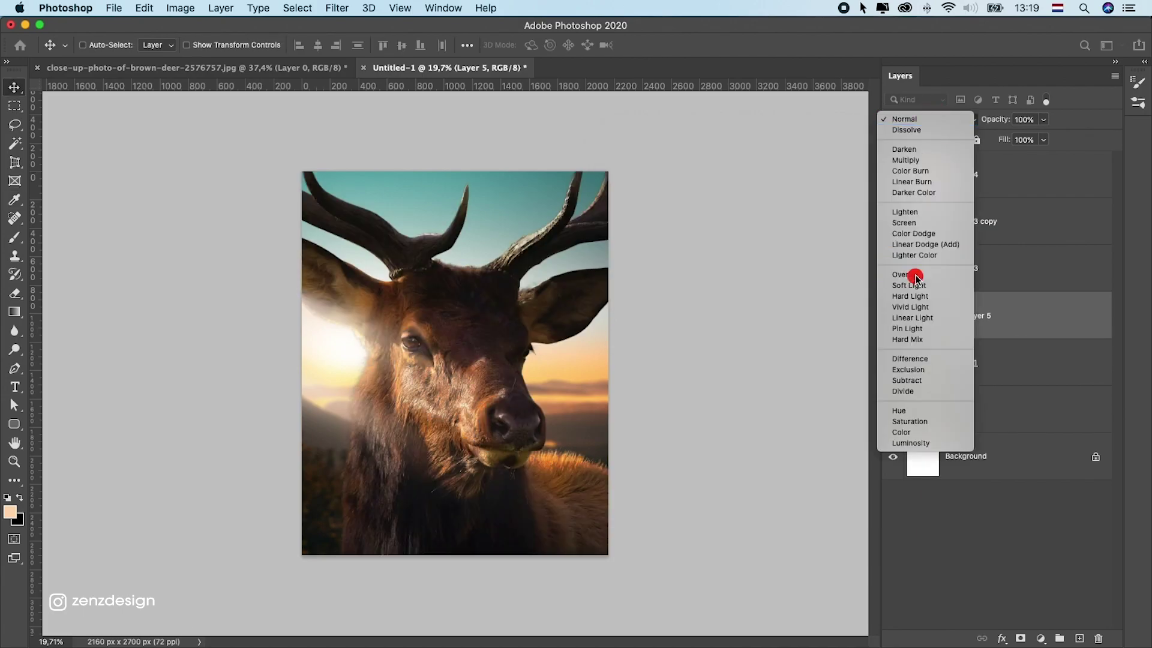
pyautogui.click(915, 275)
# - Set up the Dodge tool with its range on Highlights and its exposure at 47%
pyautogui.click(14, 331)
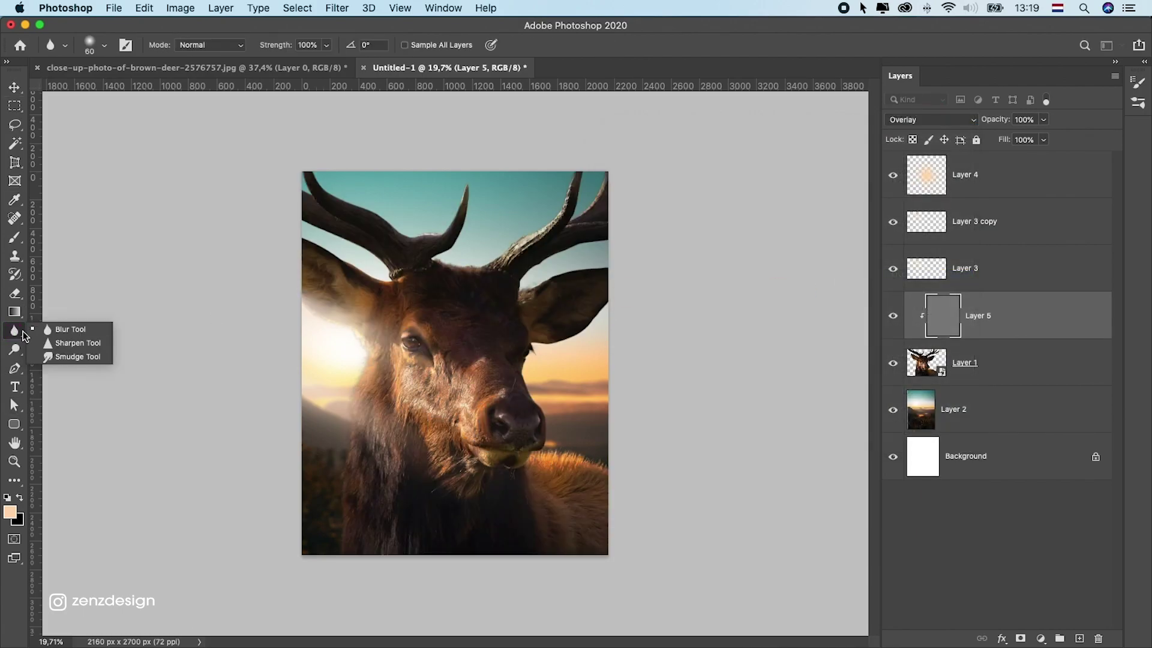
pyautogui.moveTo(7, 354); pyautogui.dragTo(59, 354)
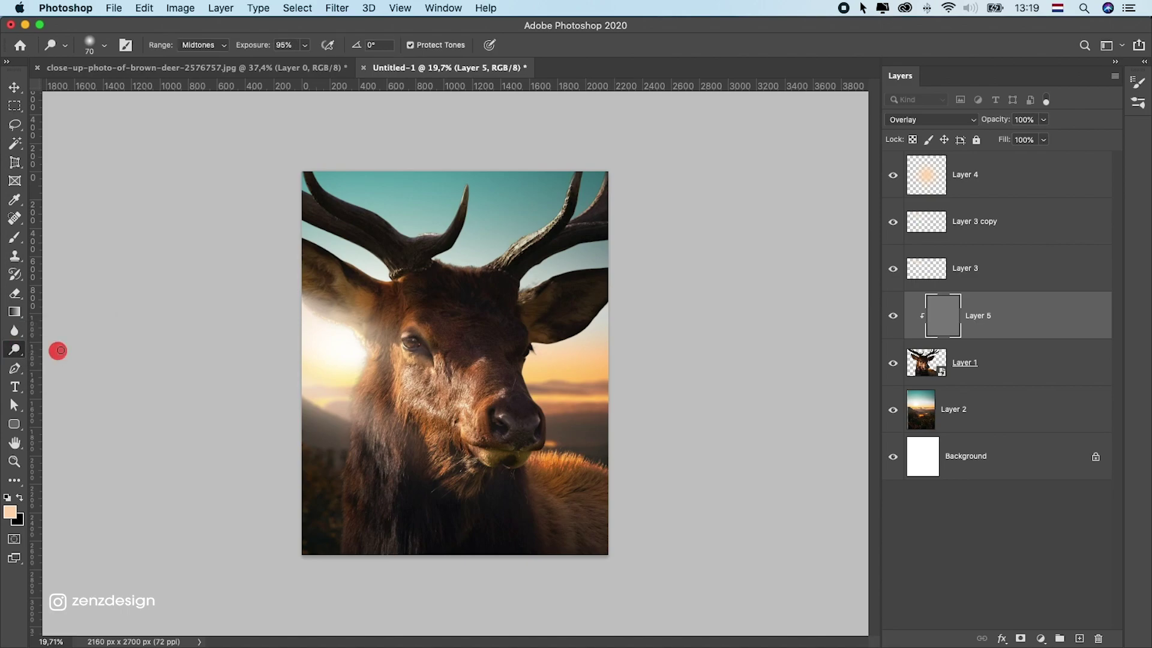
pyautogui.scroll(3, 421, 352)
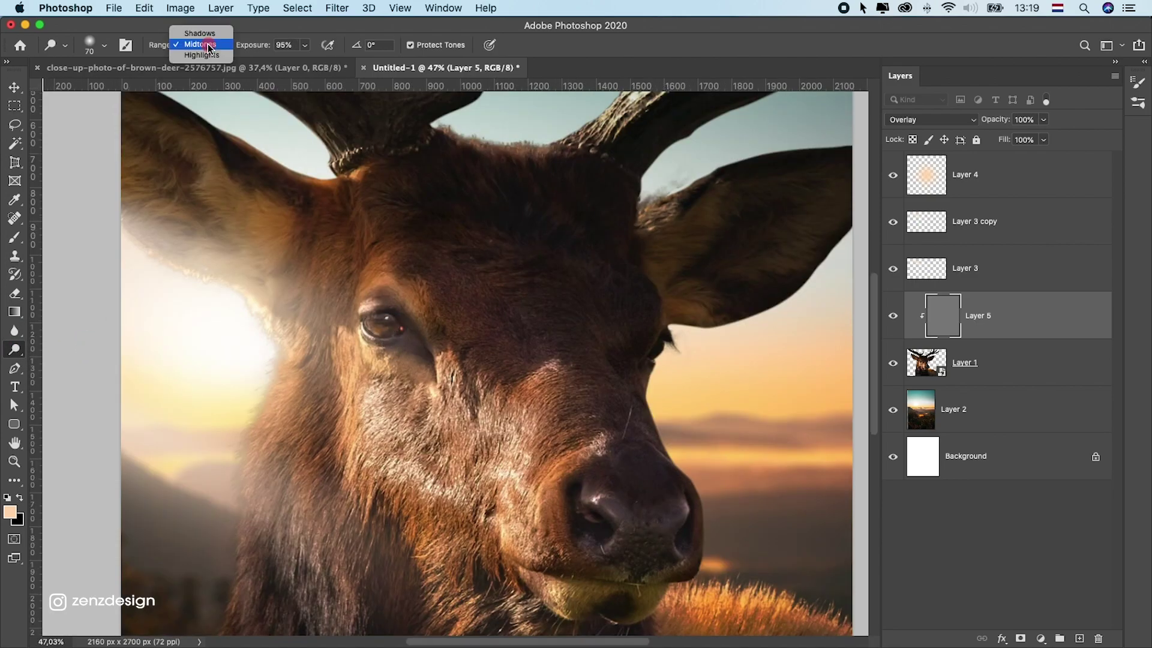
pyautogui.click(207, 54)
pyautogui.click(305, 45)
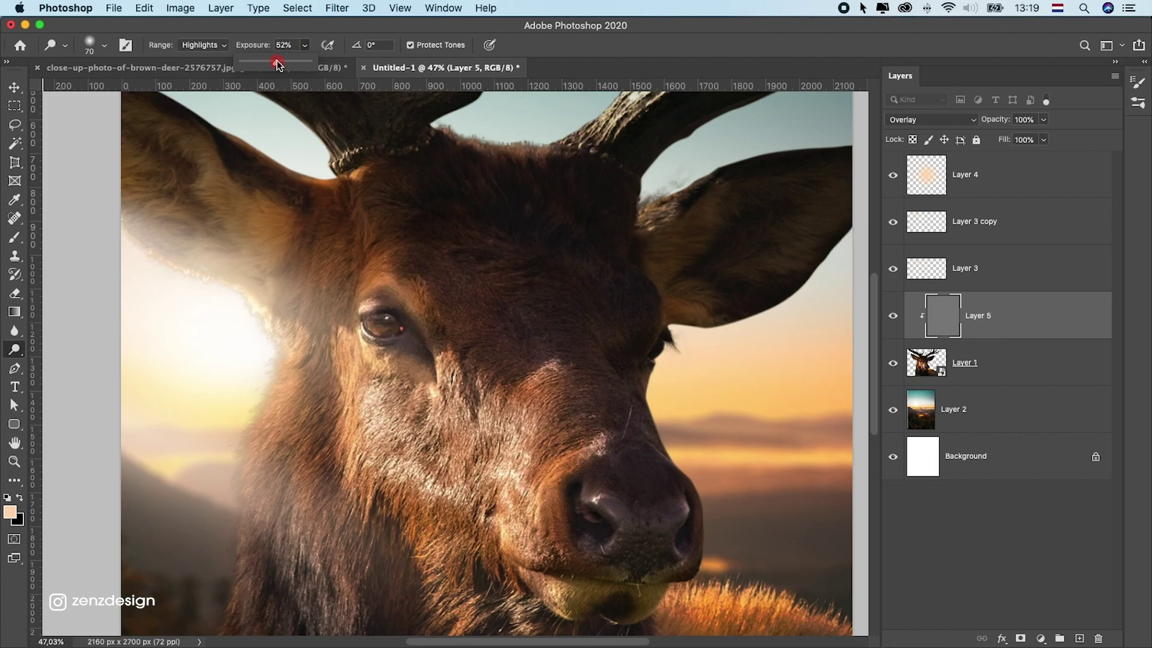
pyautogui.click(288, 30)
# - Brighten the deer's eye beside the sun on the gray layer with a 40 px Dodge brush, undoing the first larger strokes
pyautogui.click(400, 328)
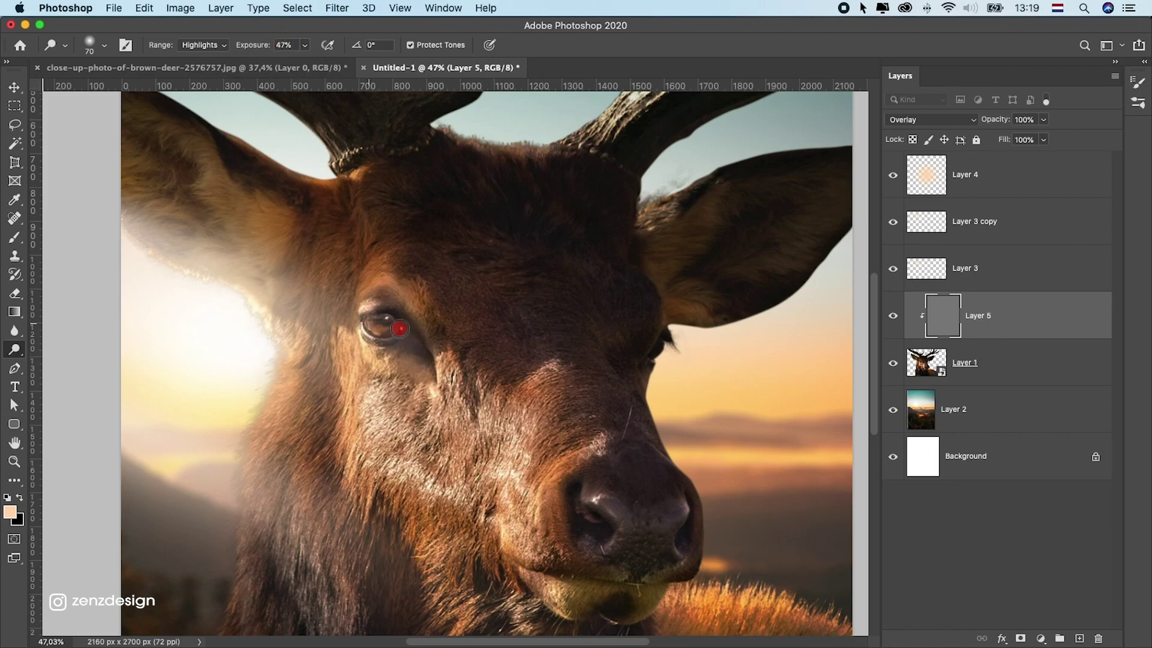
pyautogui.moveTo(368, 323); pyautogui.dragTo(396, 328)
pyautogui.press('super+z')
pyautogui.click(384, 330)
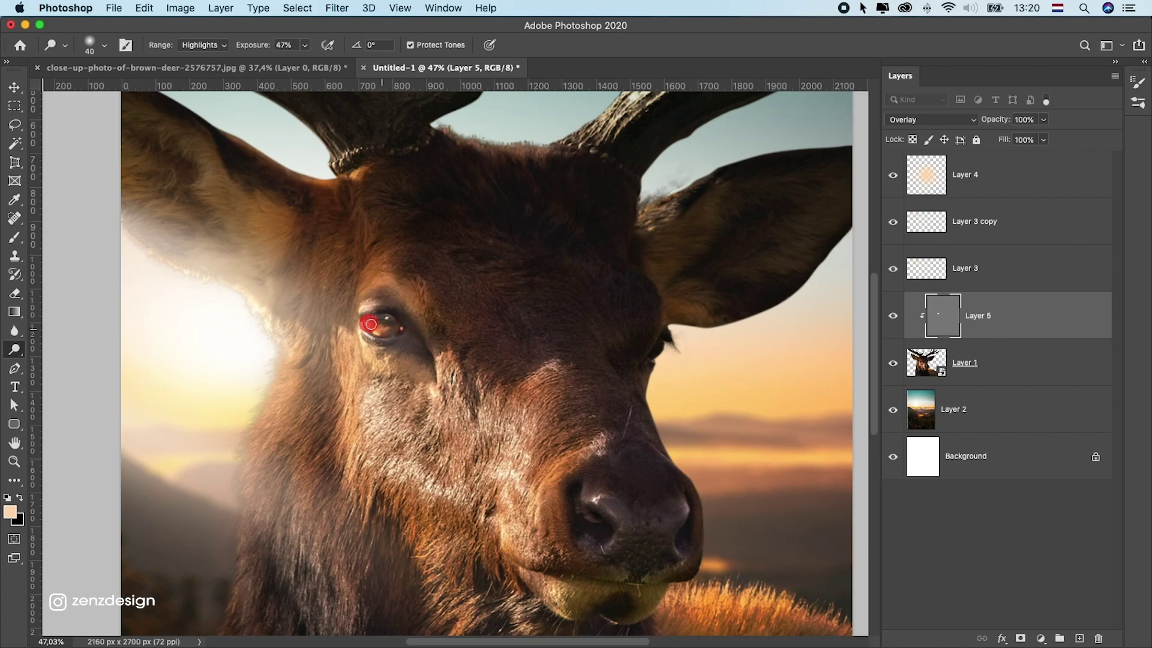
pyautogui.scroll(-3, 369, 324)
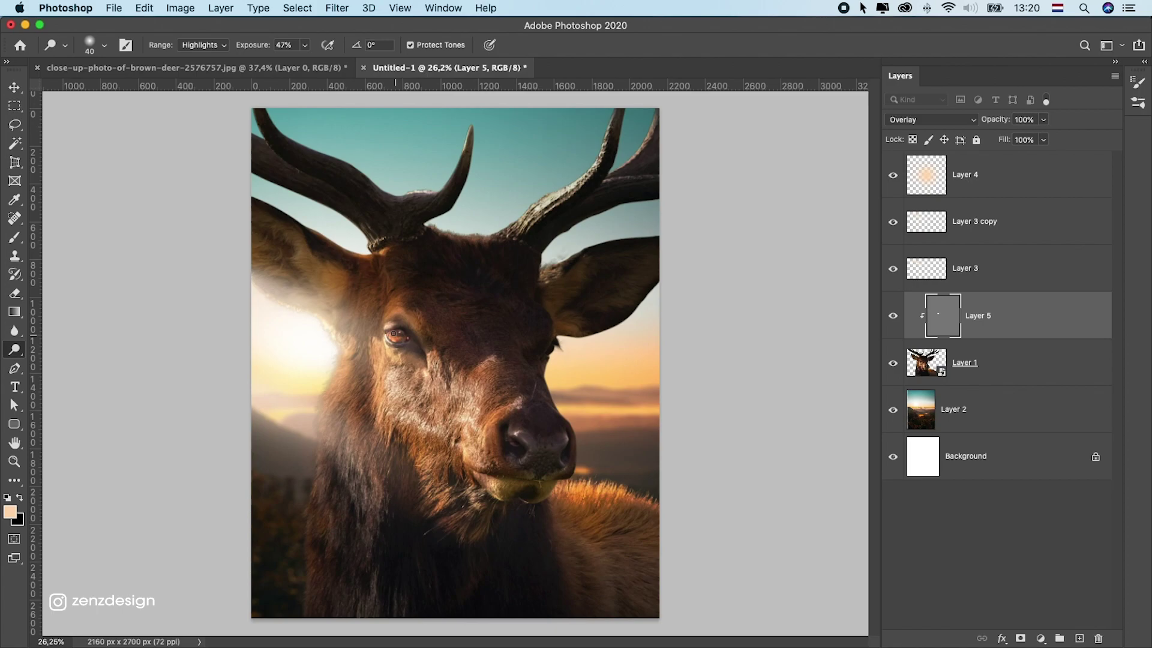
# - Compare the deer with and without the dodged gray layer by toggling Layer 5's visibility
pyautogui.scroll(2, 393, 334)
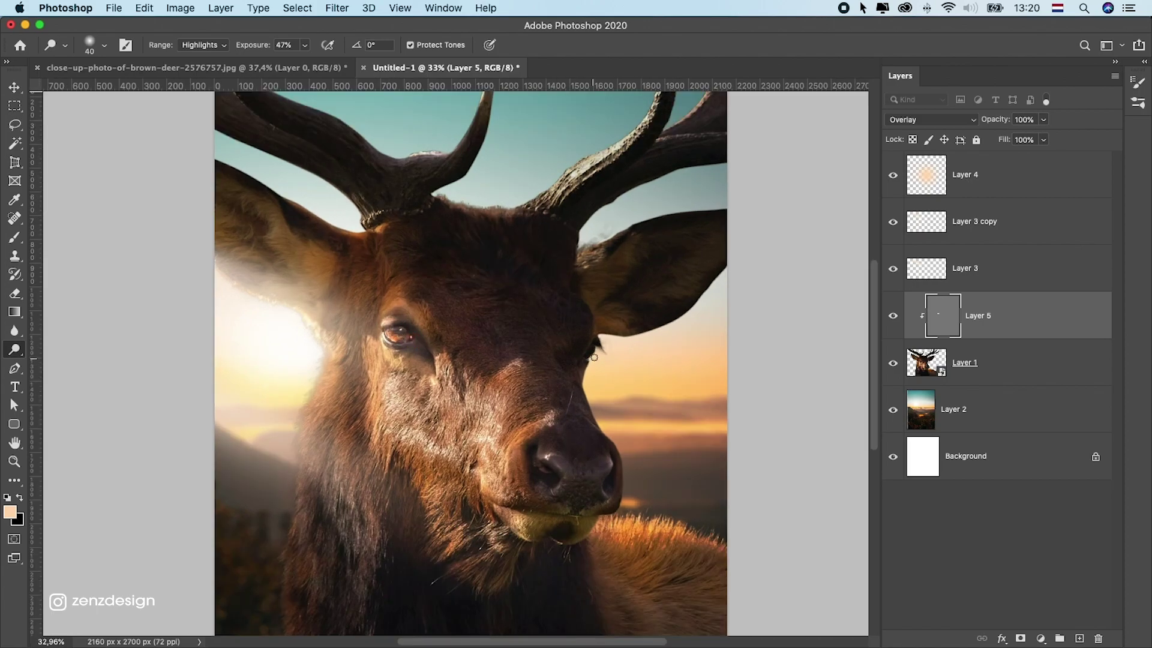
pyautogui.scroll(1, 594, 357)
pyautogui.scroll(-4, 356, 338)
pyautogui.scroll(3, 373, 363)
pyautogui.scroll(-3, 614, 358)
pyautogui.click(892, 323)
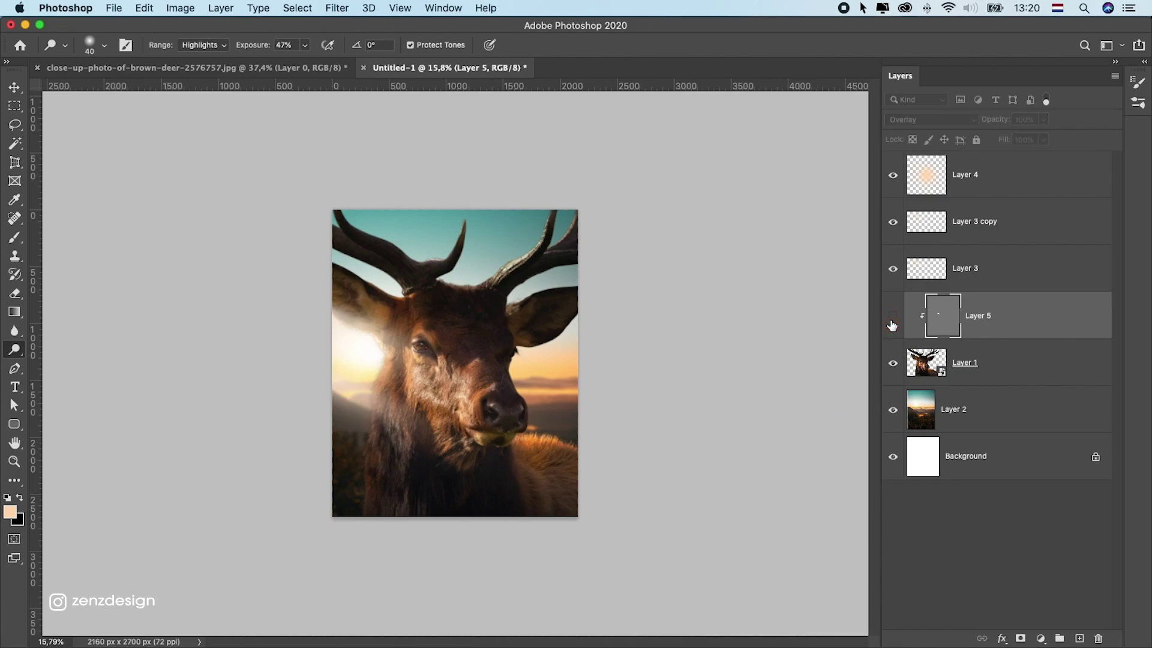
pyautogui.click(892, 323)
# - Dodge the sunlit edge of the deer's neck and chest fur, enlarging the brush to 150 px
pyautogui.scroll(2, 361, 342)
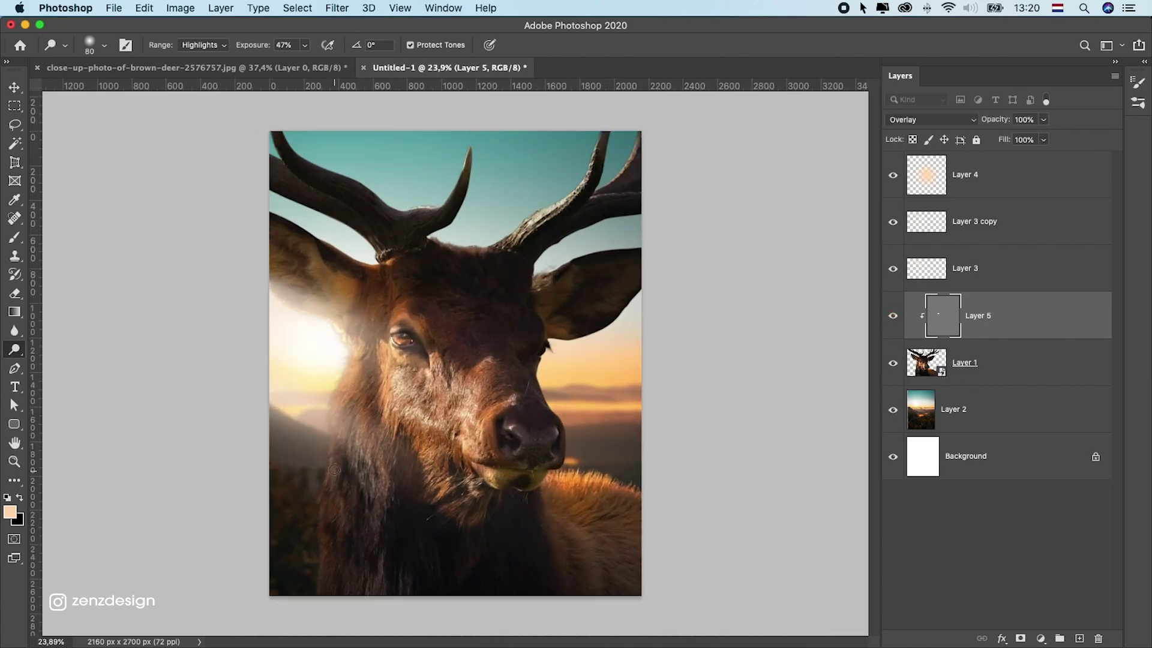
pyautogui.moveTo(330, 390); pyautogui.dragTo(316, 539)
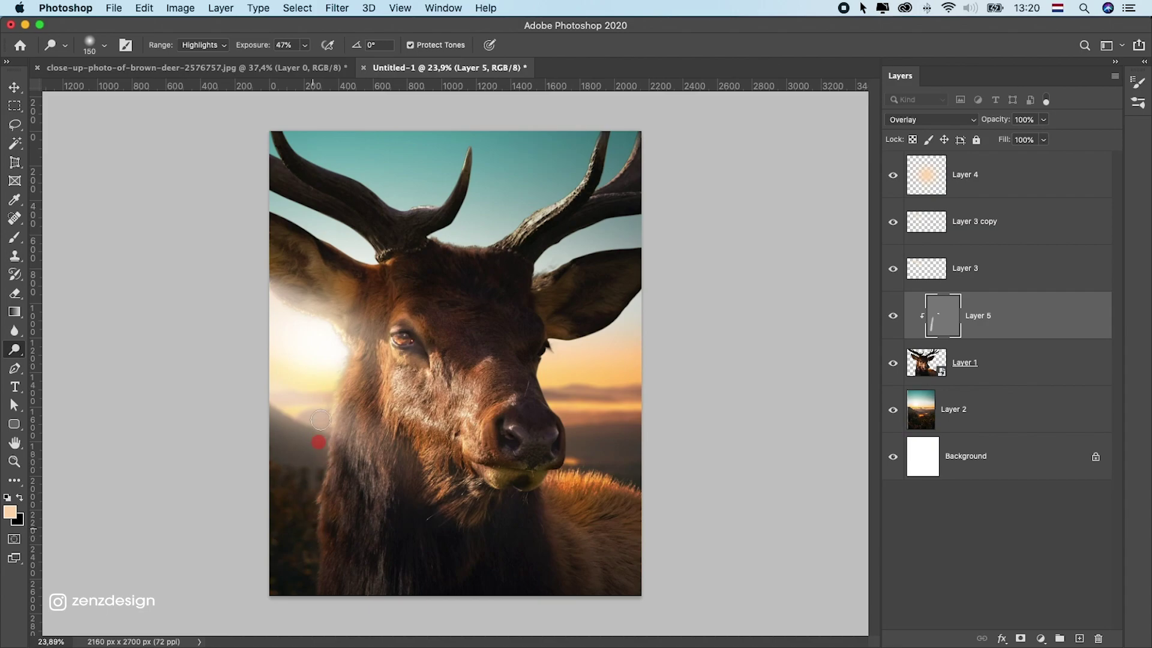
pyautogui.moveTo(334, 484); pyautogui.dragTo(315, 595)
pyautogui.moveTo(309, 486); pyautogui.dragTo(309, 572)
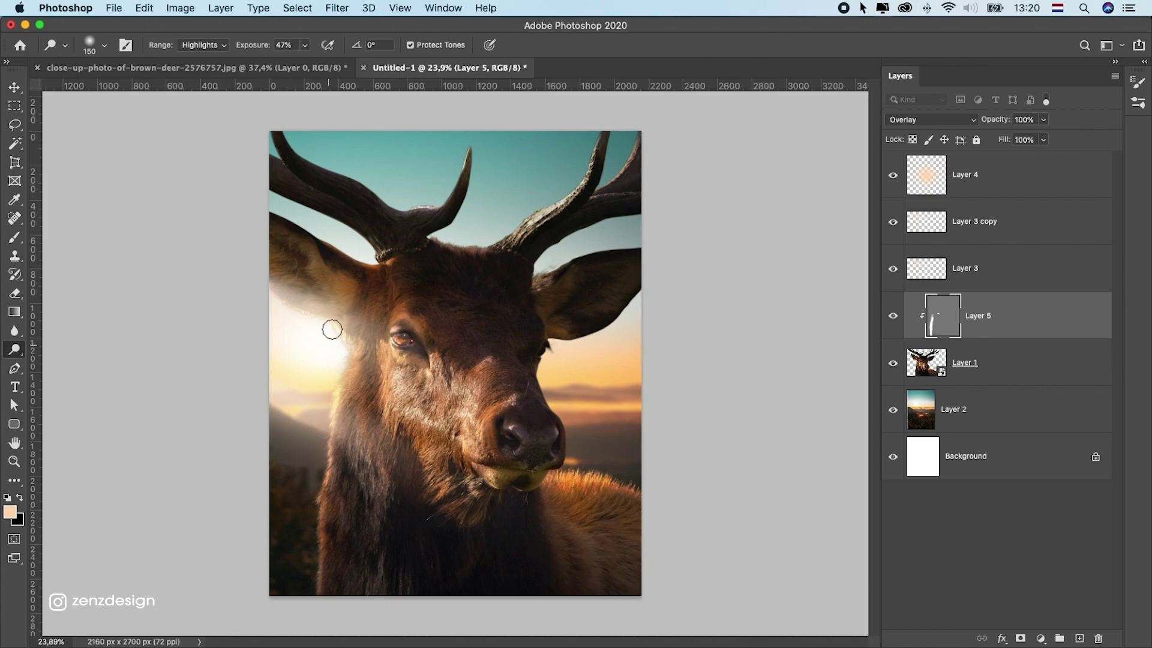
# - Dodge highlights along the deer's antlers with the 150 px brush and undo the last few strokes
pyautogui.moveTo(271, 192); pyautogui.dragTo(391, 251)
pyautogui.moveTo(307, 211); pyautogui.dragTo(378, 265)
pyautogui.moveTo(415, 207)
pyautogui.mouseDown()
pyautogui.moveTo(459, 180)
pyautogui.moveTo(460, 161)
pyautogui.moveTo(416, 207)
pyautogui.moveTo(484, 168)
pyautogui.mouseUp()
pyautogui.moveTo(485, 233)
pyautogui.mouseDown()
pyautogui.moveTo(572, 148)
pyautogui.moveTo(487, 235)
pyautogui.moveTo(592, 144)
pyautogui.moveTo(500, 235)
pyautogui.moveTo(458, 242)
pyautogui.moveTo(507, 190)
pyautogui.mouseUp()
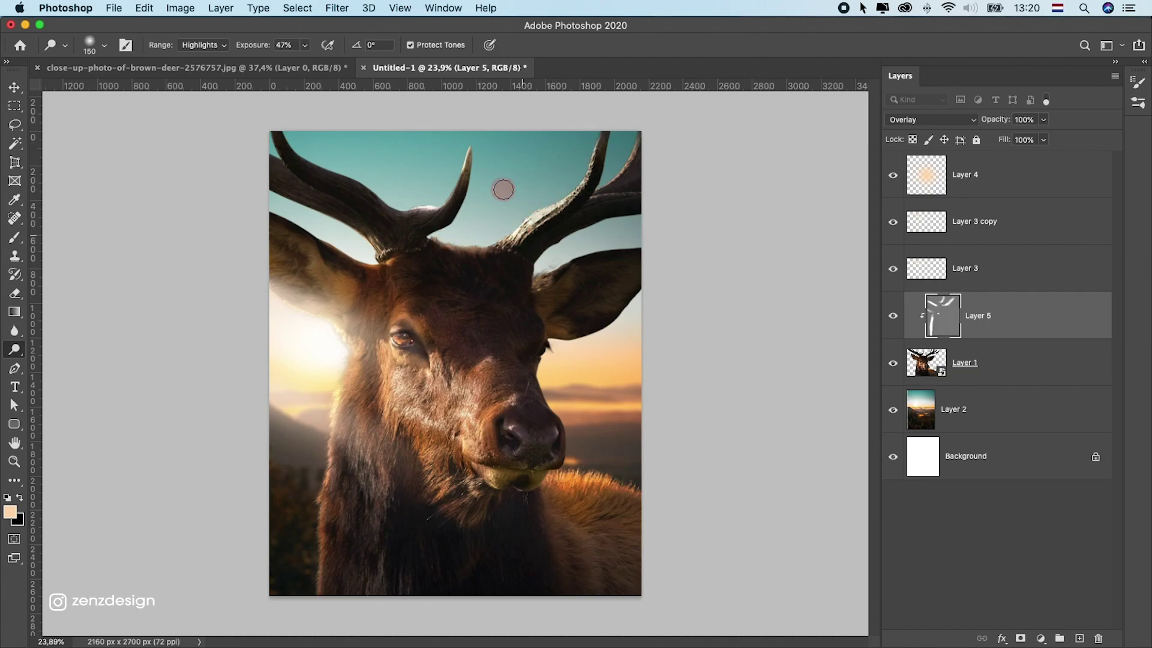
pyautogui.press('super+z')
pyautogui.press('super+z')
pyautogui.press('super+z')
pyautogui.press('super+z')
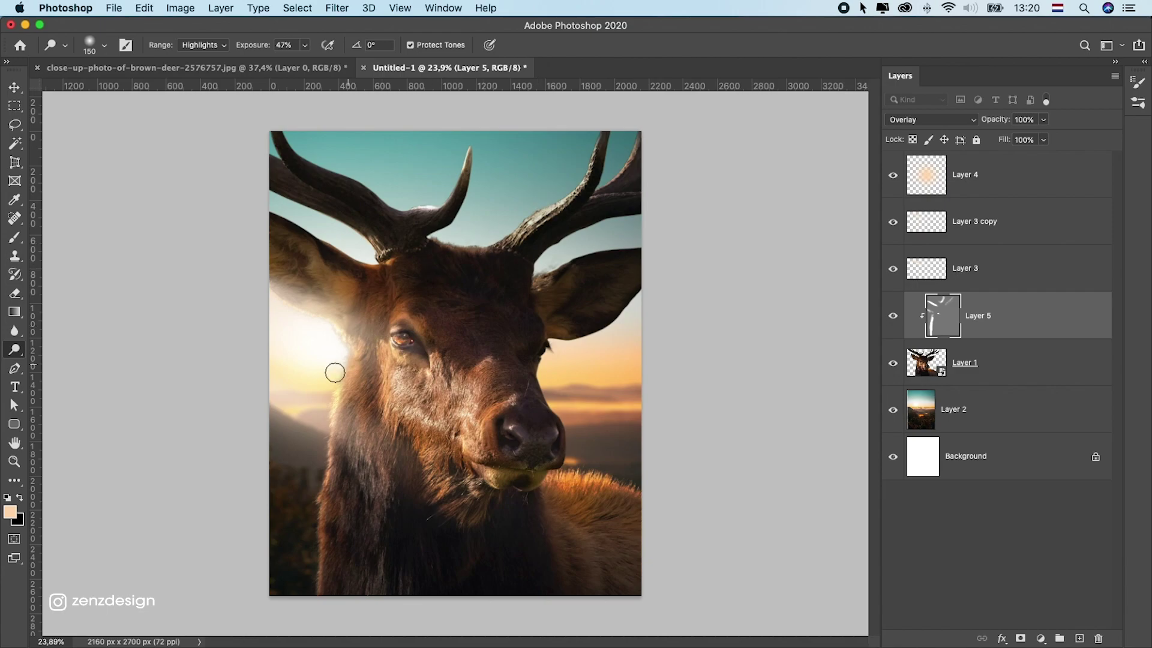
# - Try a dodge stroke from the deer's sunlit cheek down its neck, and undo it
pyautogui.moveTo(341, 347)
pyautogui.mouseDown()
pyautogui.moveTo(331, 463)
pyautogui.moveTo(347, 484)
pyautogui.mouseUp()
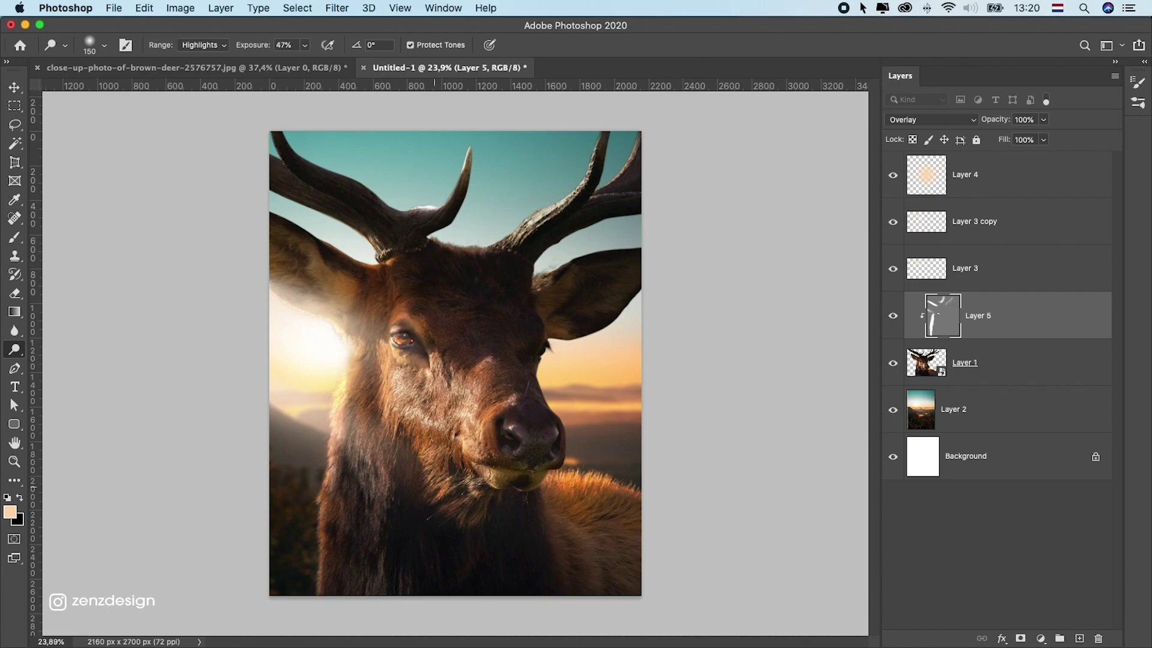
pyautogui.press('super+z')
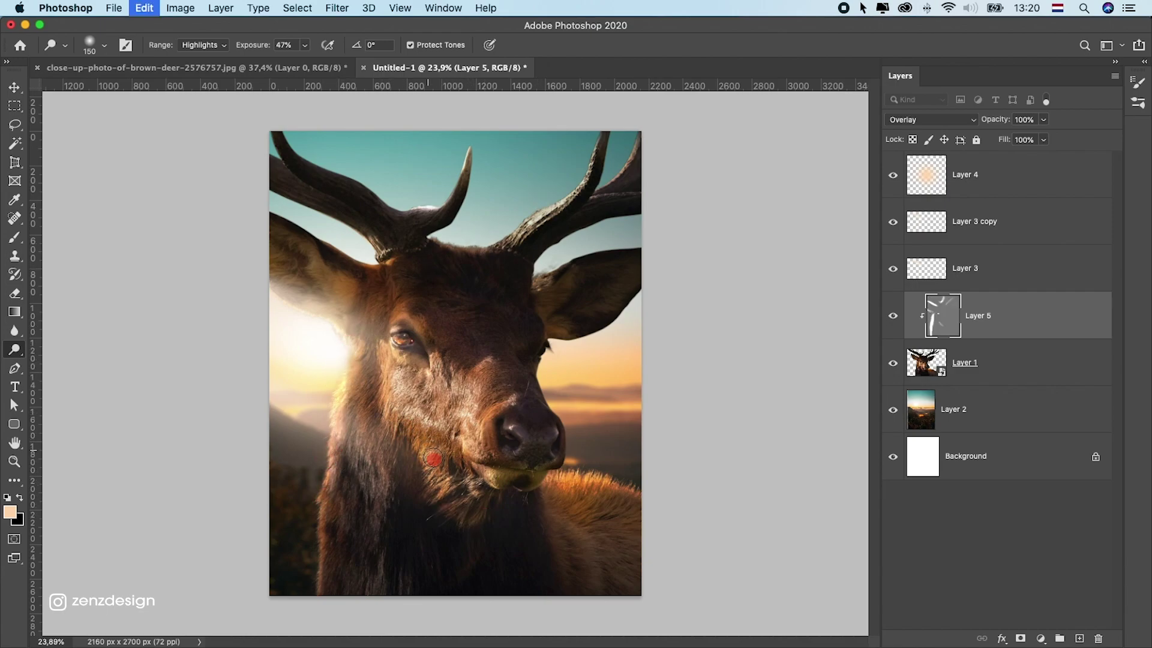
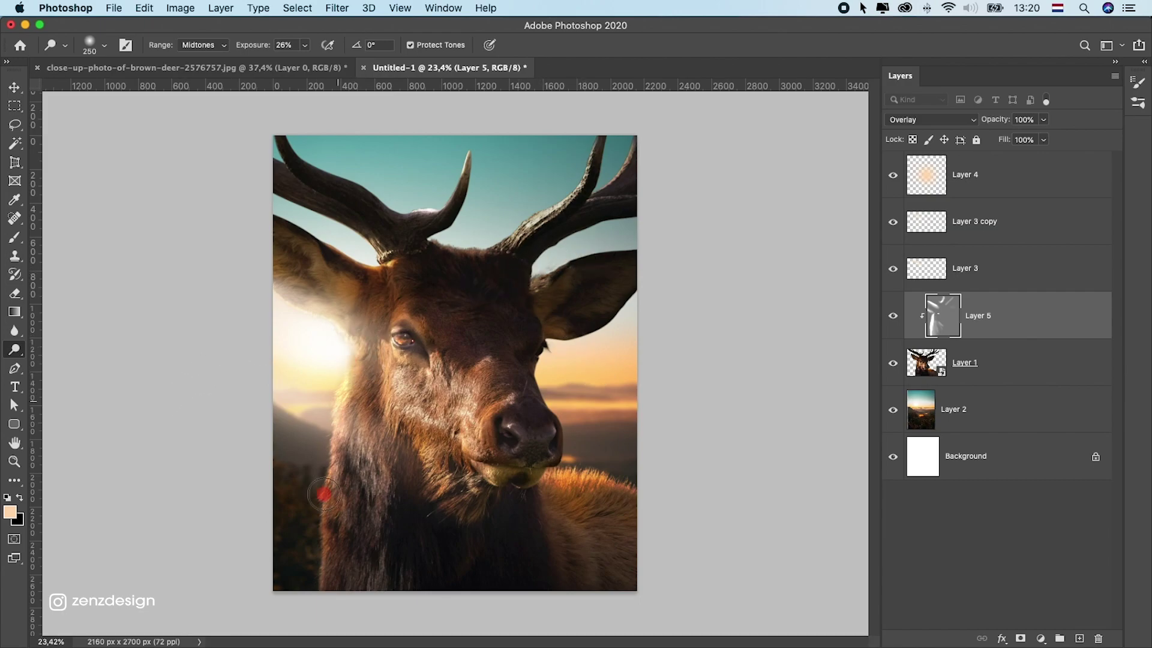
# - Dodge the sunlit edge of the deer's neck with the 250 px brush, undoing unwanted strokes
pyautogui.moveTo(324, 494)
pyautogui.mouseDown()
pyautogui.moveTo(301, 519)
pyautogui.moveTo(300, 581)
pyautogui.mouseUp()
pyautogui.press('super+z')
pyautogui.moveTo(331, 492); pyautogui.dragTo(332, 603)
pyautogui.click(343, 355)
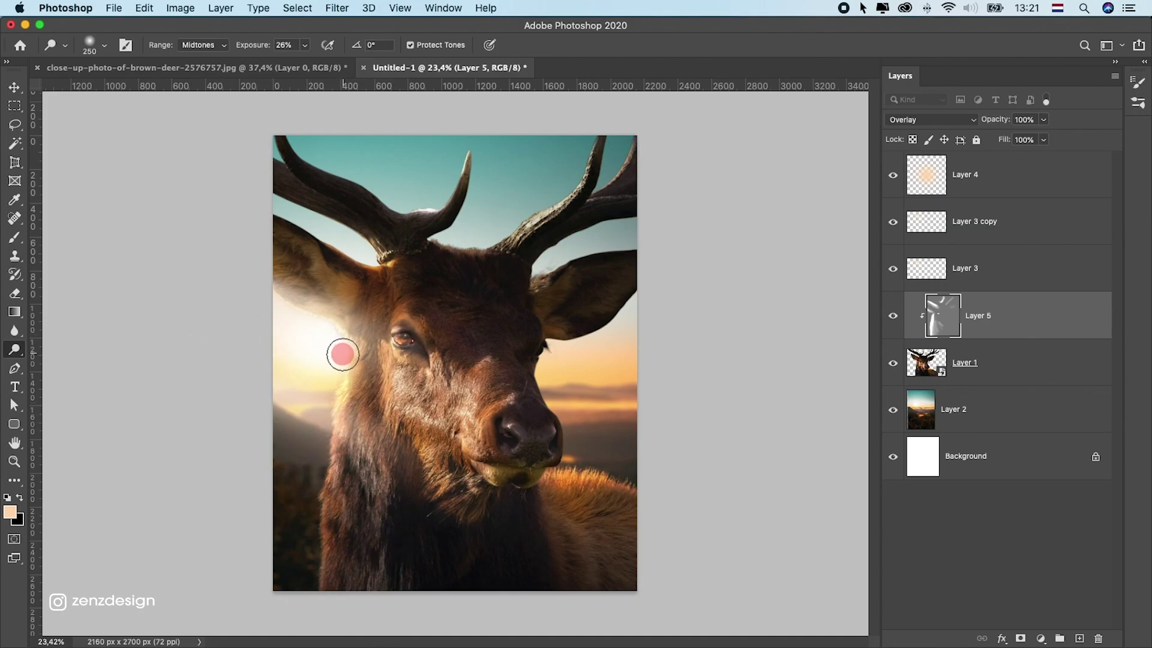
pyautogui.press('super+z')
# - Change the area surrounding the canvas to dark gray
pyautogui.scroll(-5, 296, 453)
pyautogui.scroll(5, 465, 434)
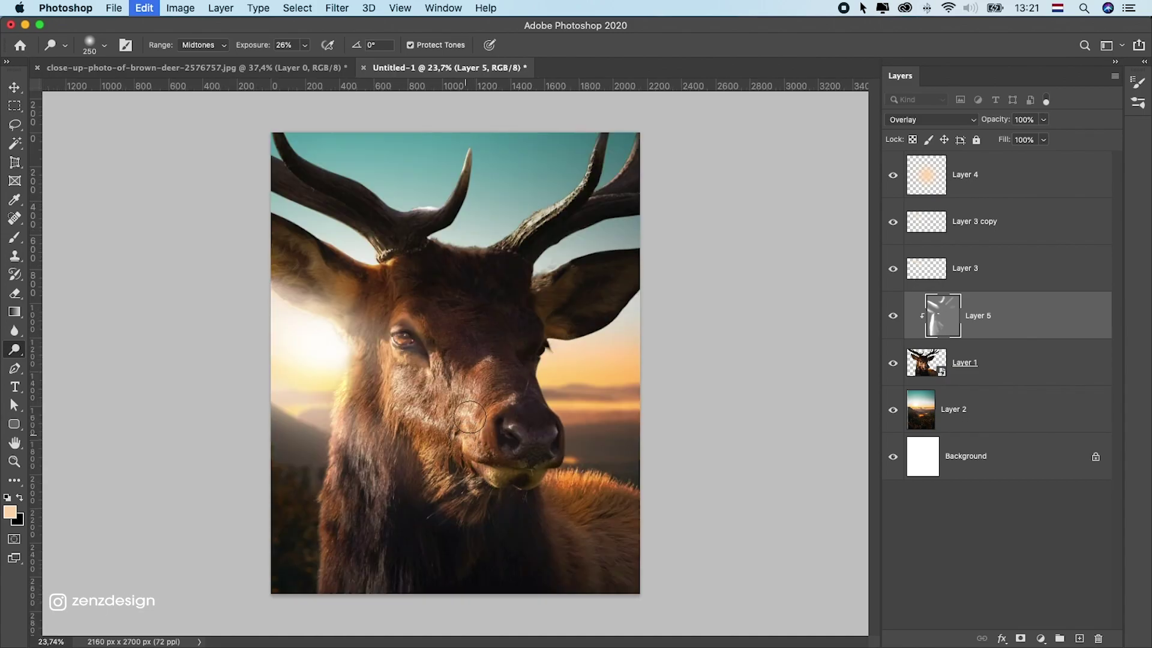
pyautogui.rightClick(683, 313)
pyautogui.click(697, 335)
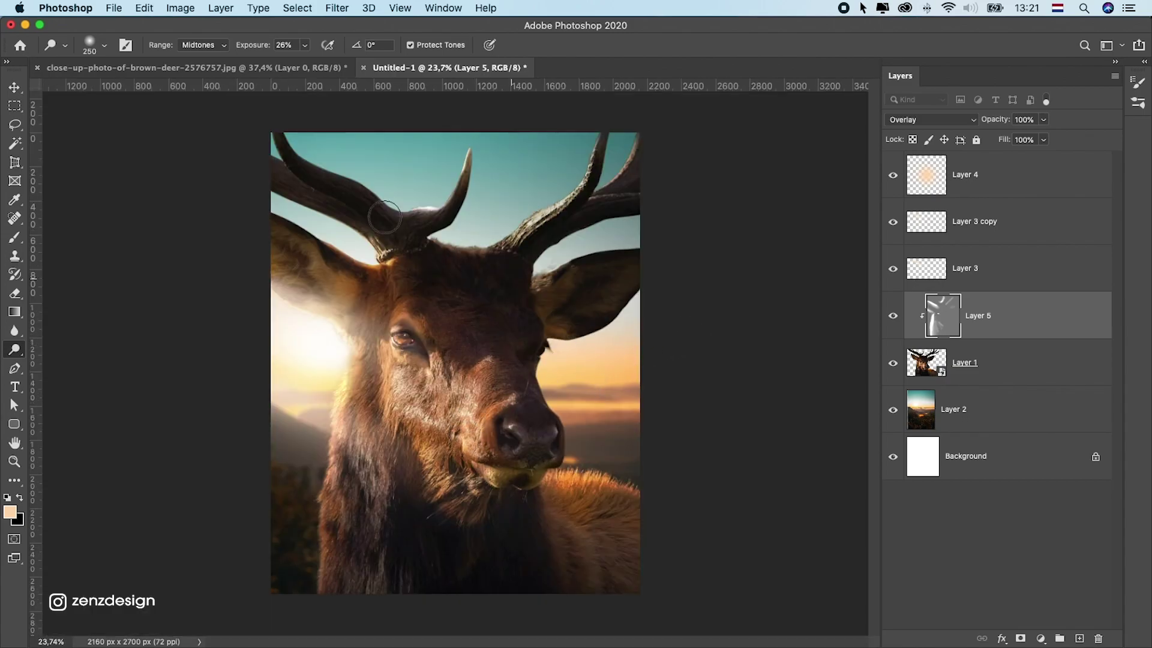
# - Compare the whole composite with and without the dodging by toggling Layer 5's visibility
pyautogui.click(10, 89)
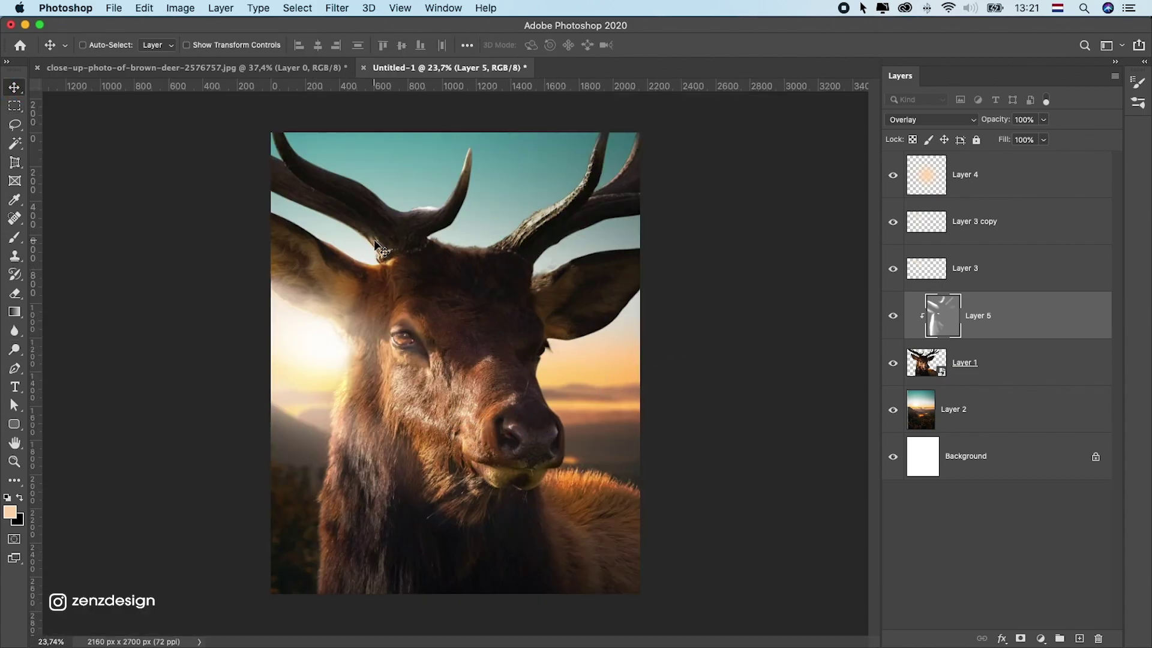
pyautogui.scroll(-3, 406, 382)
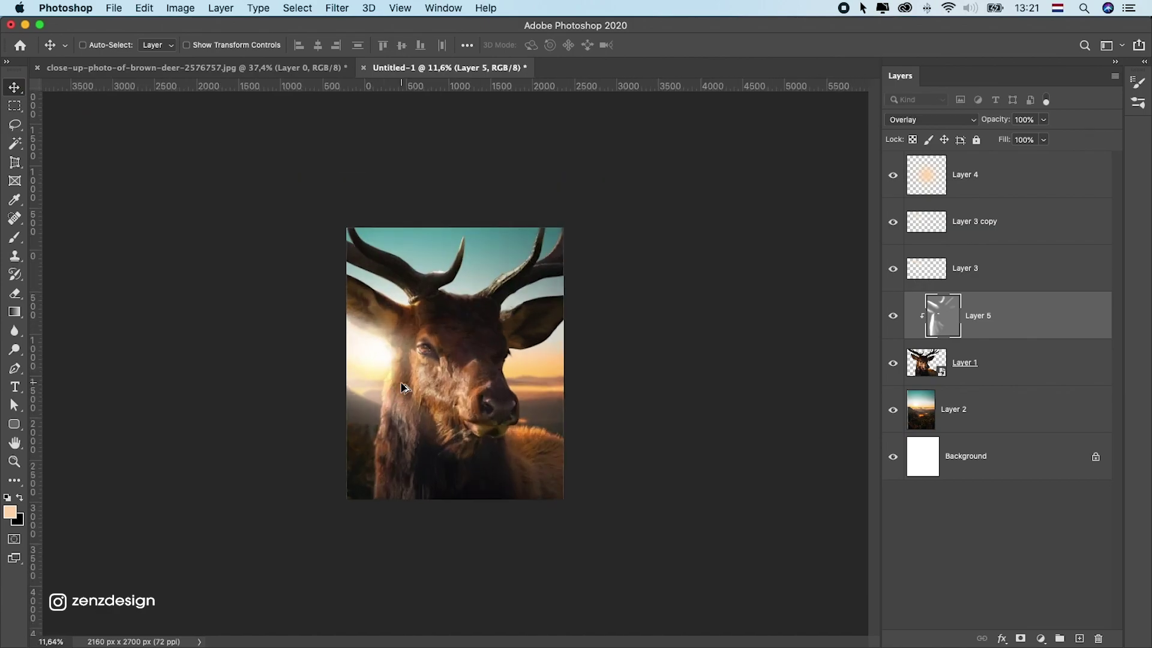
pyautogui.scroll(4, 401, 382)
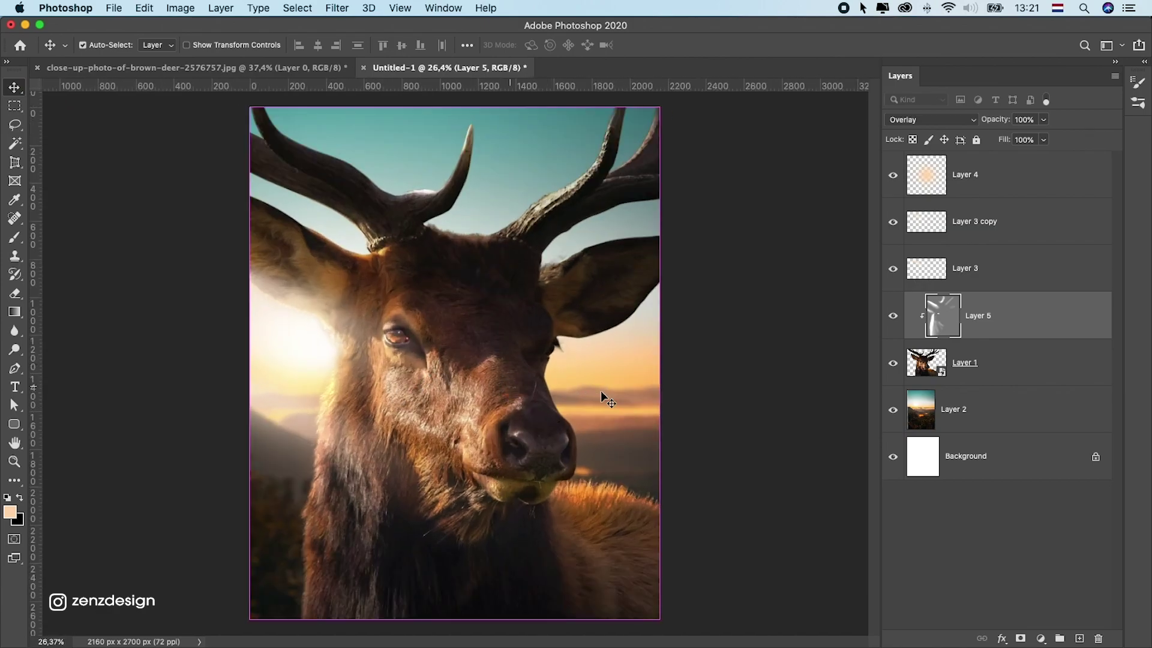
pyautogui.click(894, 318)
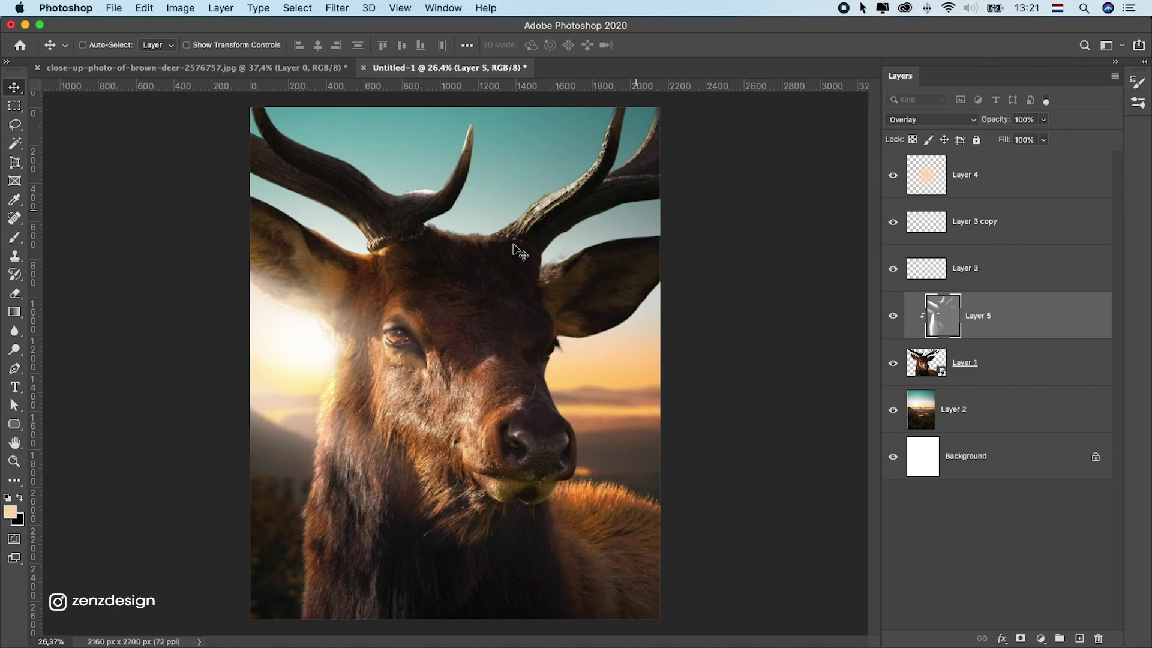
pyautogui.click(895, 319)
pyautogui.click(894, 318)
pyautogui.click(891, 319)
pyautogui.click(892, 318)
# - Dodge the lit outer edge of the deer's neck on Layer 5 once more with the 250 px brush
pyautogui.click(14, 349)
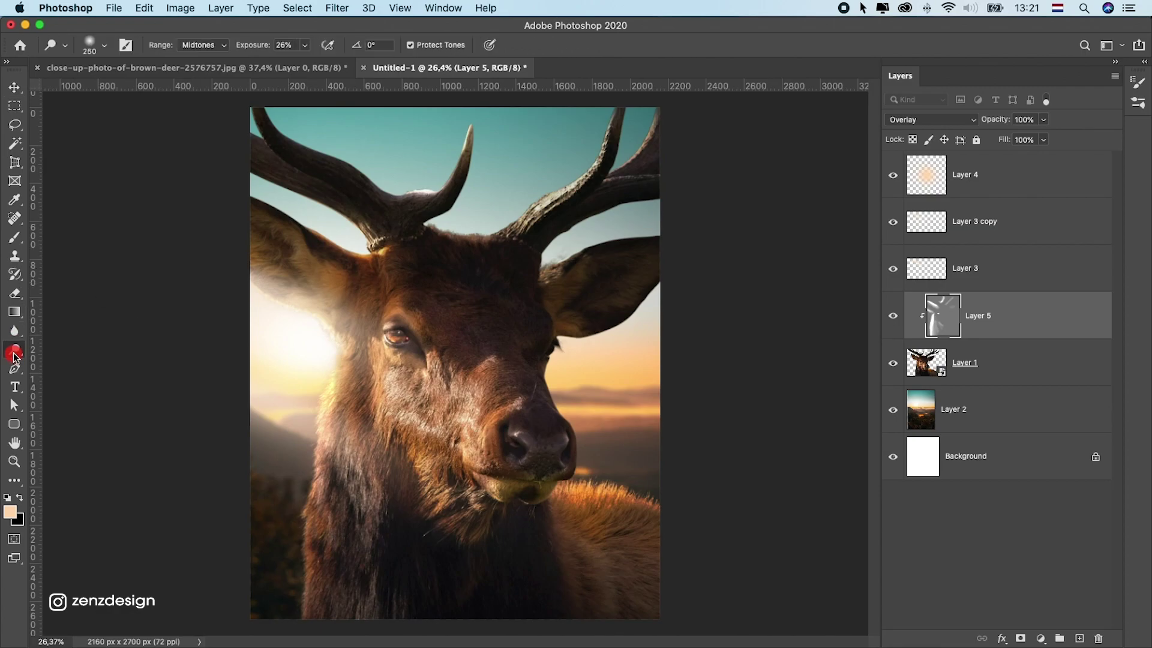
pyautogui.moveTo(301, 424)
pyautogui.mouseDown()
pyautogui.moveTo(324, 434)
pyautogui.moveTo(308, 534)
pyautogui.mouseUp()
pyautogui.click(316, 381)
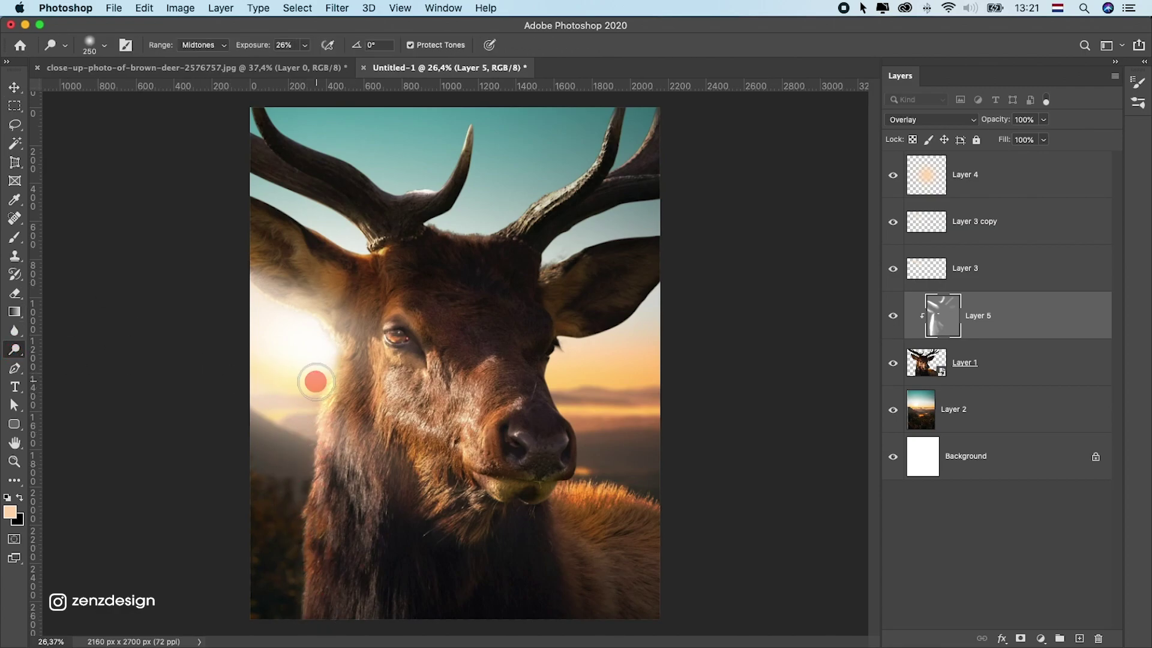
pyautogui.press('v')
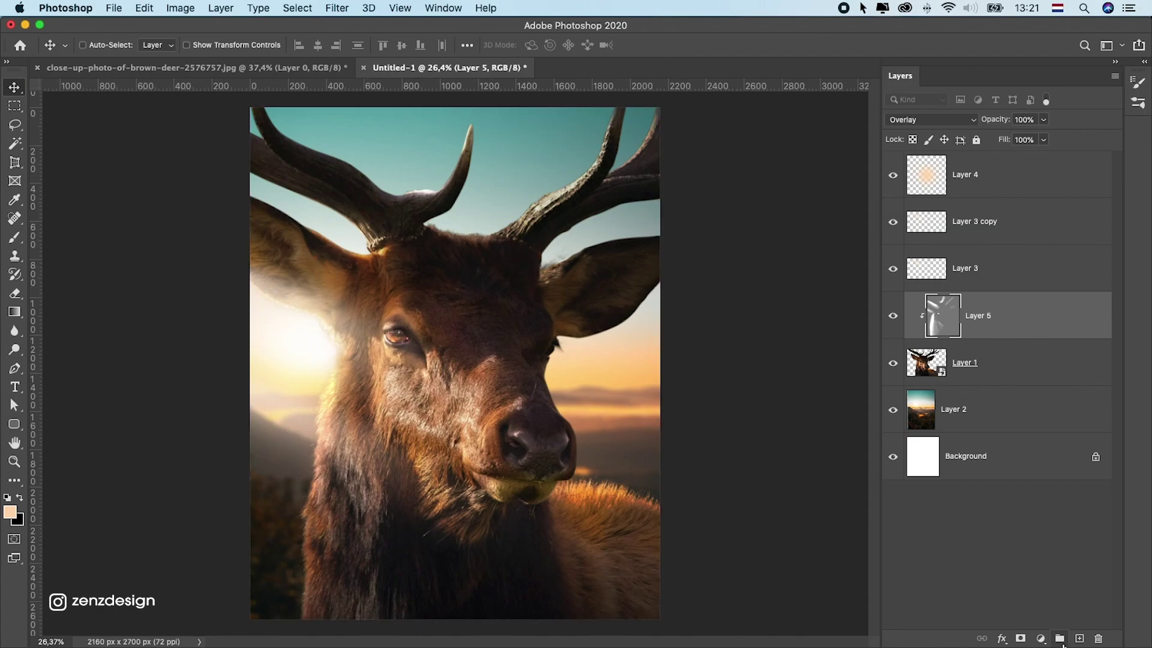
# - Add a Curves adjustment layer above Layer 5 and clip it to the deer
pyautogui.click(1041, 638)
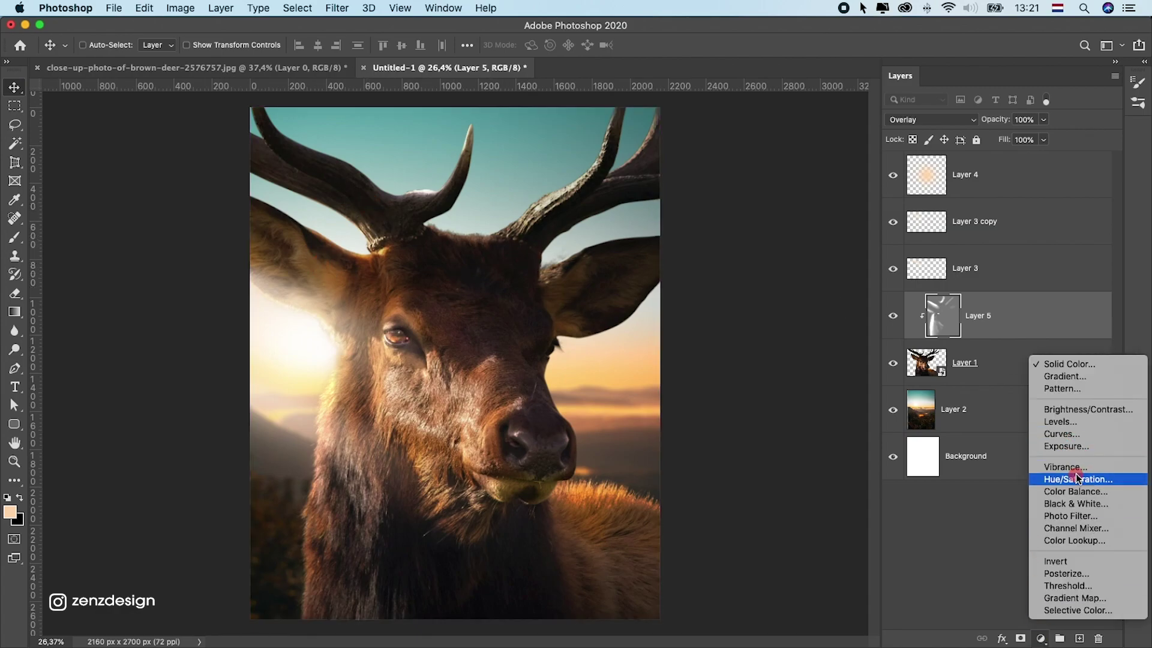
pyautogui.click(1072, 434)
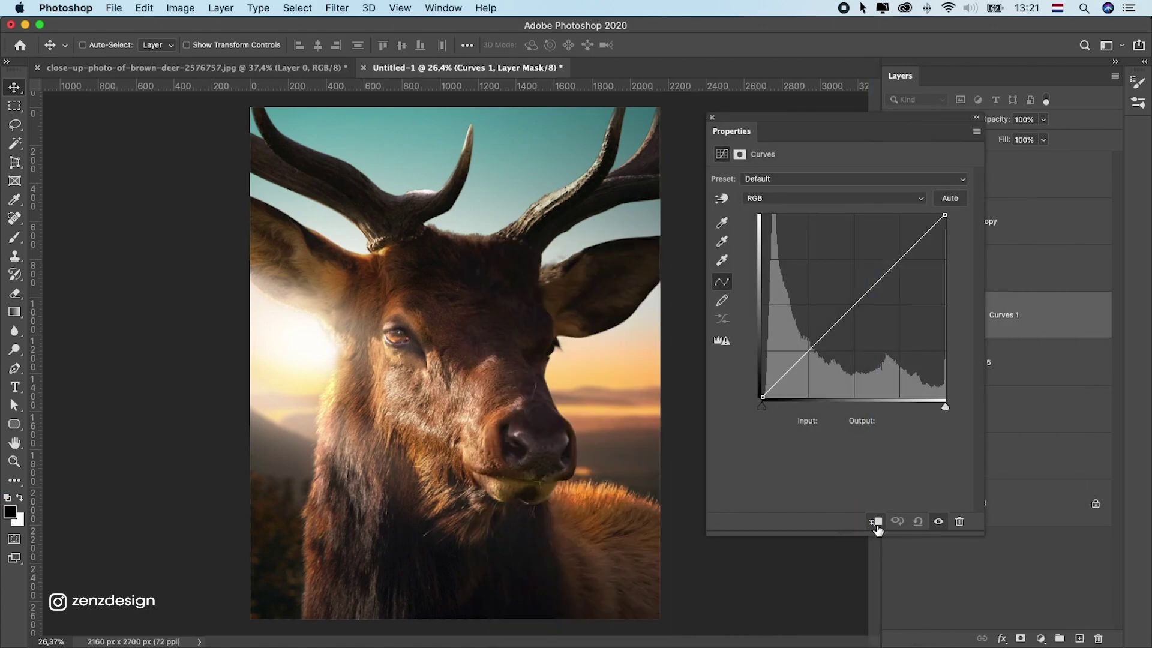
pyautogui.click(877, 525)
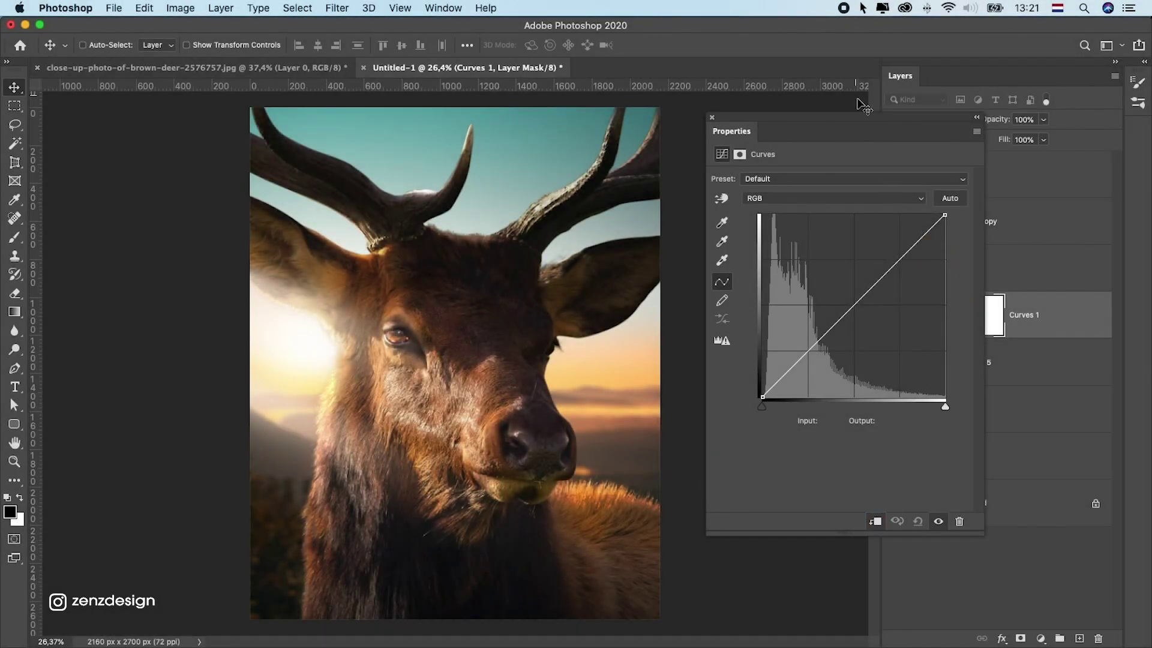
pyautogui.moveTo(863, 106); pyautogui.dragTo(764, 89)
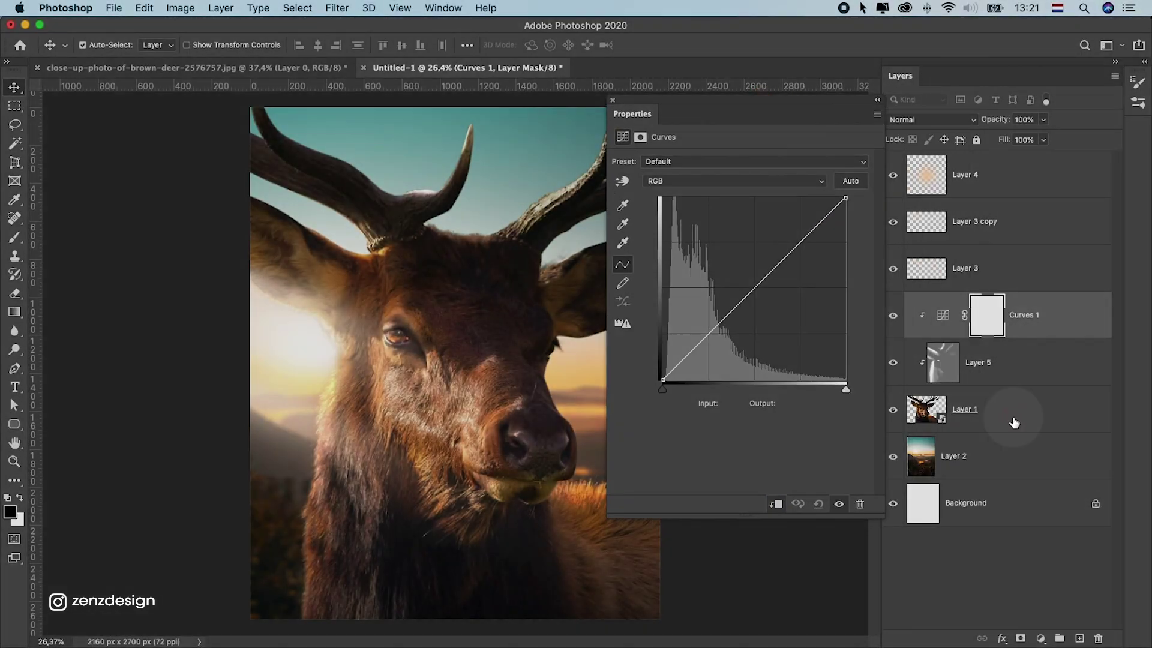
pyautogui.click(955, 401)
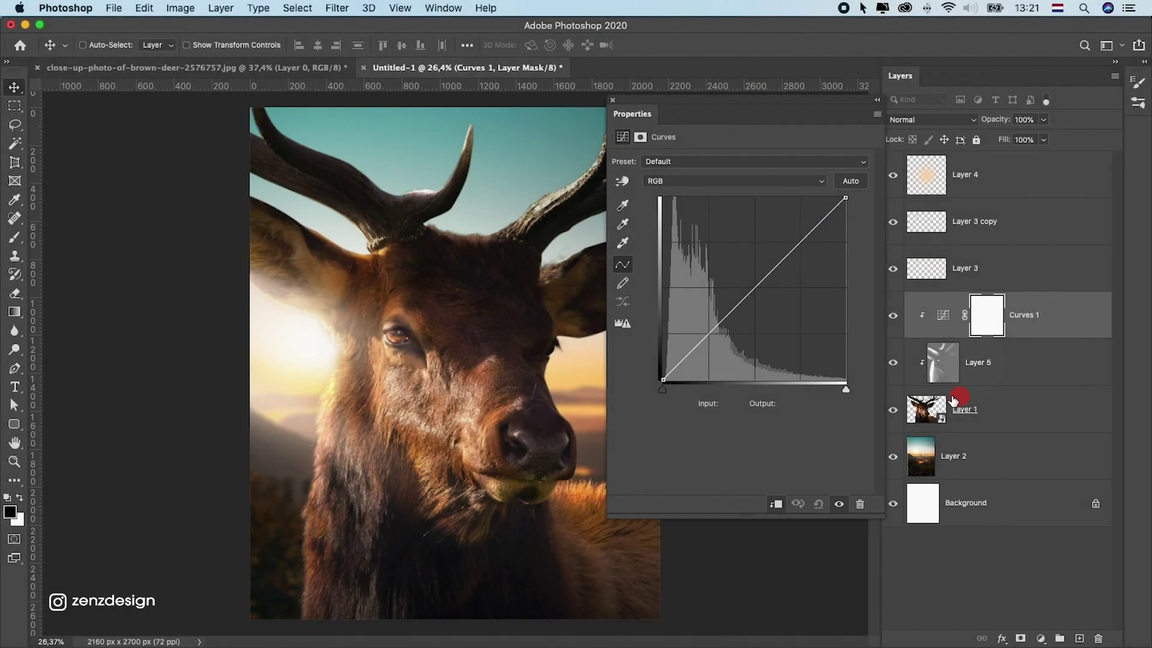
# - Move the curve's white point to input 207, output 255, and invert the Curves mask to black
pyautogui.moveTo(847, 198)
pyautogui.mouseDown()
pyautogui.moveTo(798, 180)
pyautogui.moveTo(813, 181)
pyautogui.mouseUp()
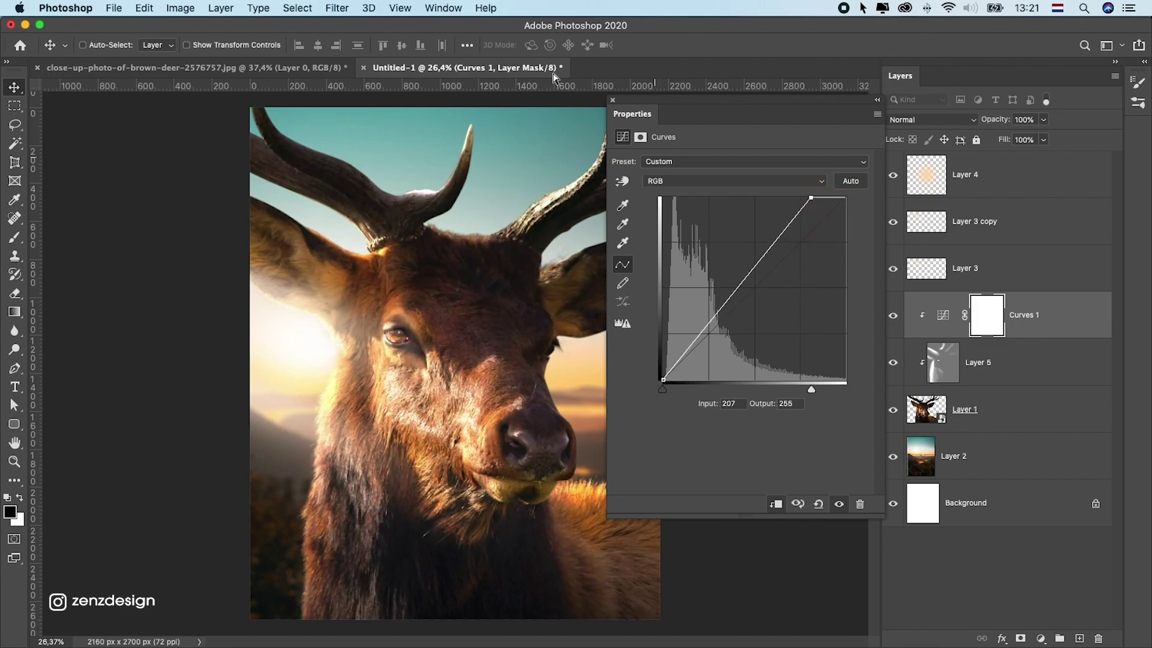
pyautogui.click(612, 99)
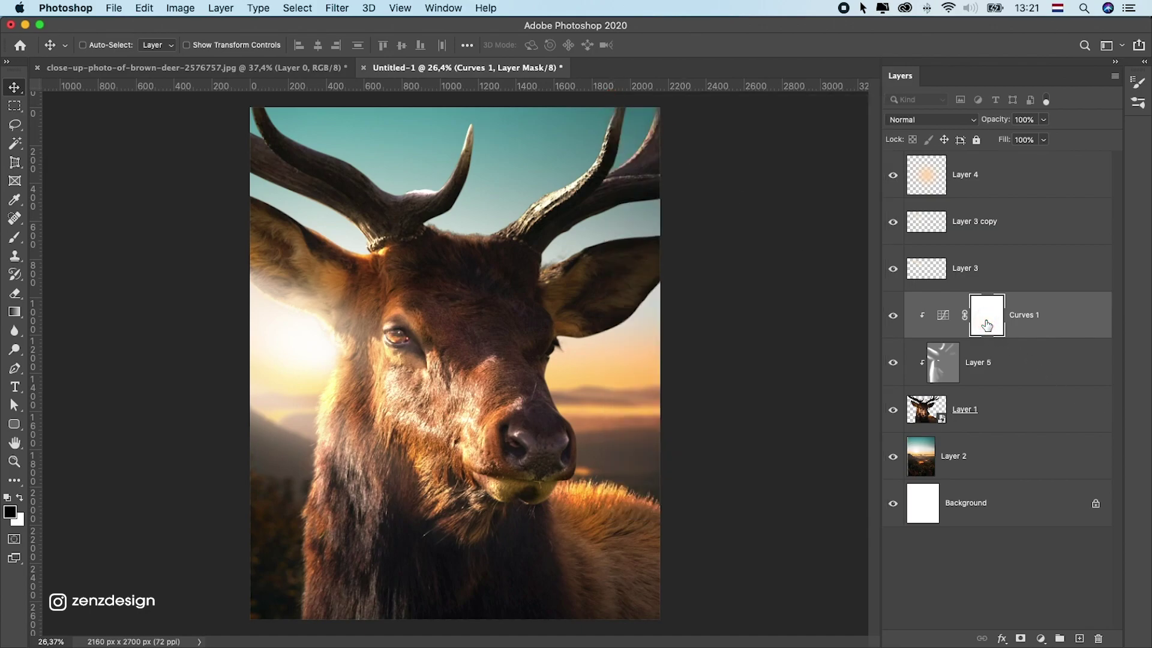
pyautogui.press('super')
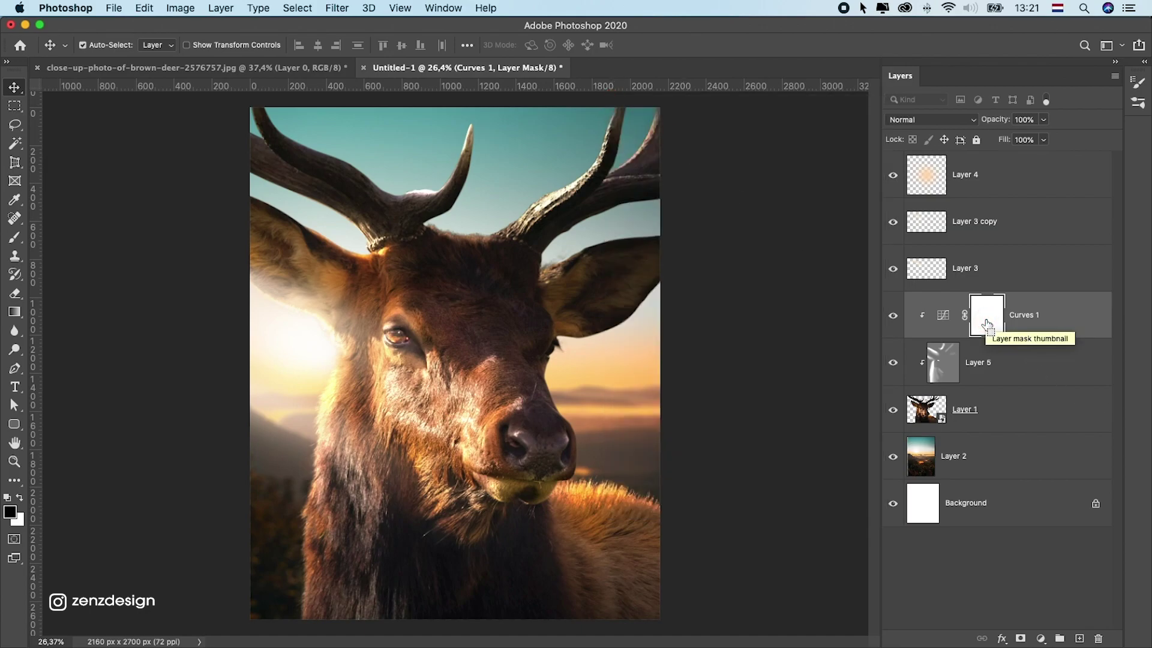
pyautogui.press('super+i')
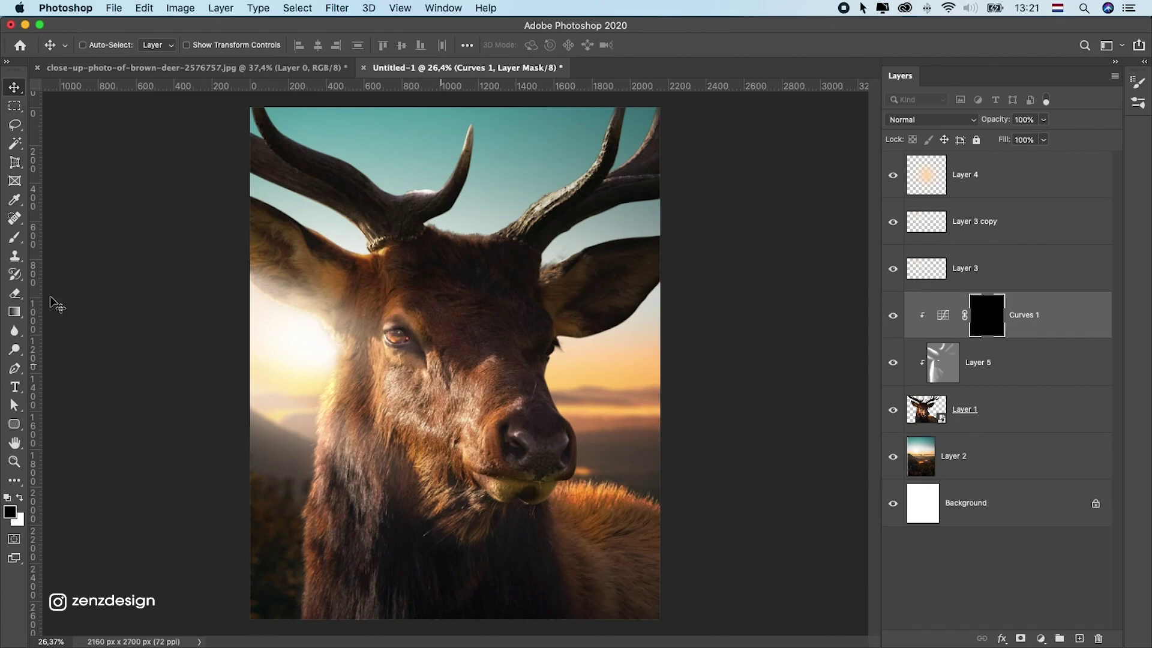
# - Paint white on the Curves mask along the deer's sun-side antler with a 125 px brush, undoing unwanted strokes
pyautogui.click(14, 237)
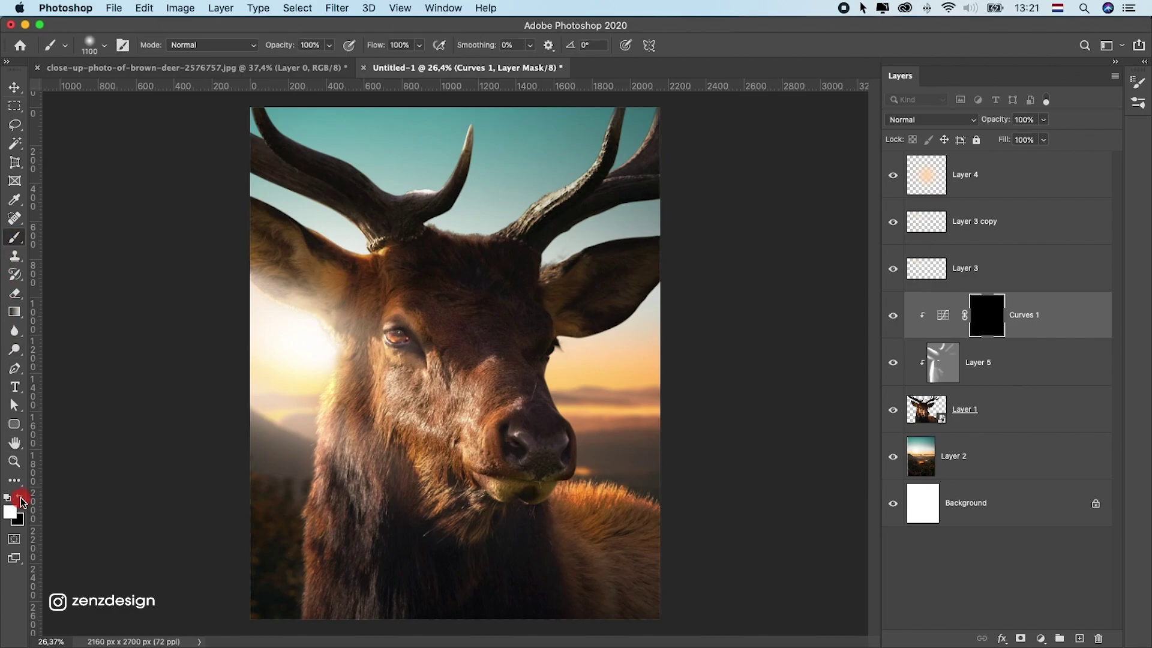
pyautogui.click(325, 402)
pyautogui.press('super+z')
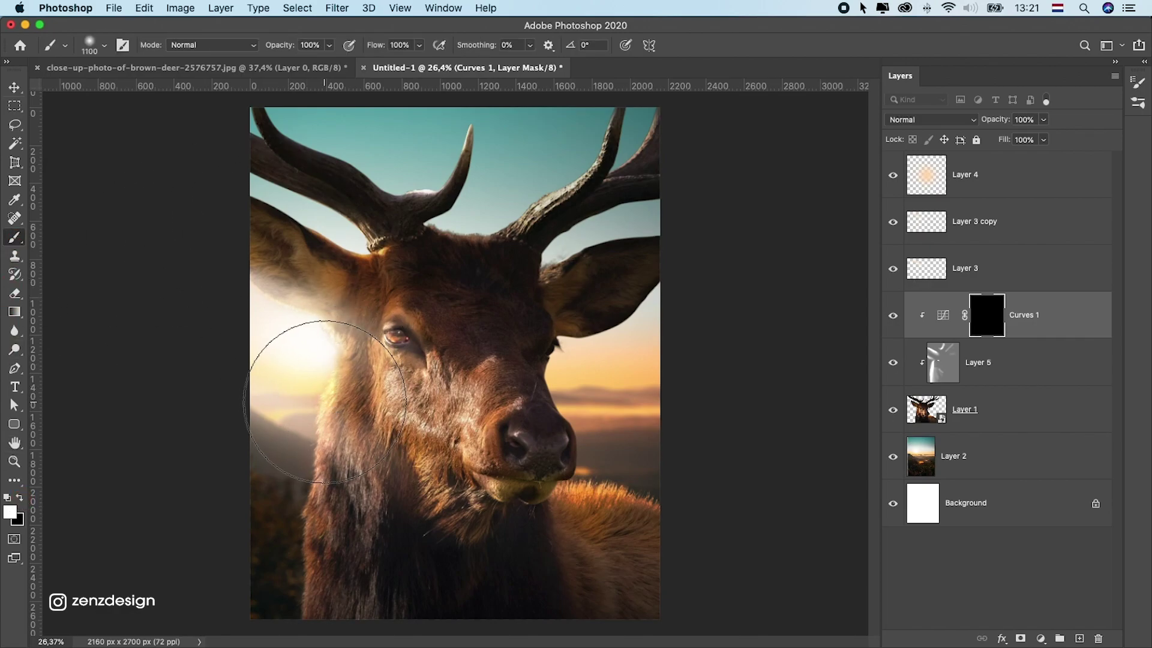
pyautogui.press('[')
pyautogui.press('[')
pyautogui.press('[')
pyautogui.press('[')
pyautogui.press('[')
pyautogui.press('[')
pyautogui.press('[')
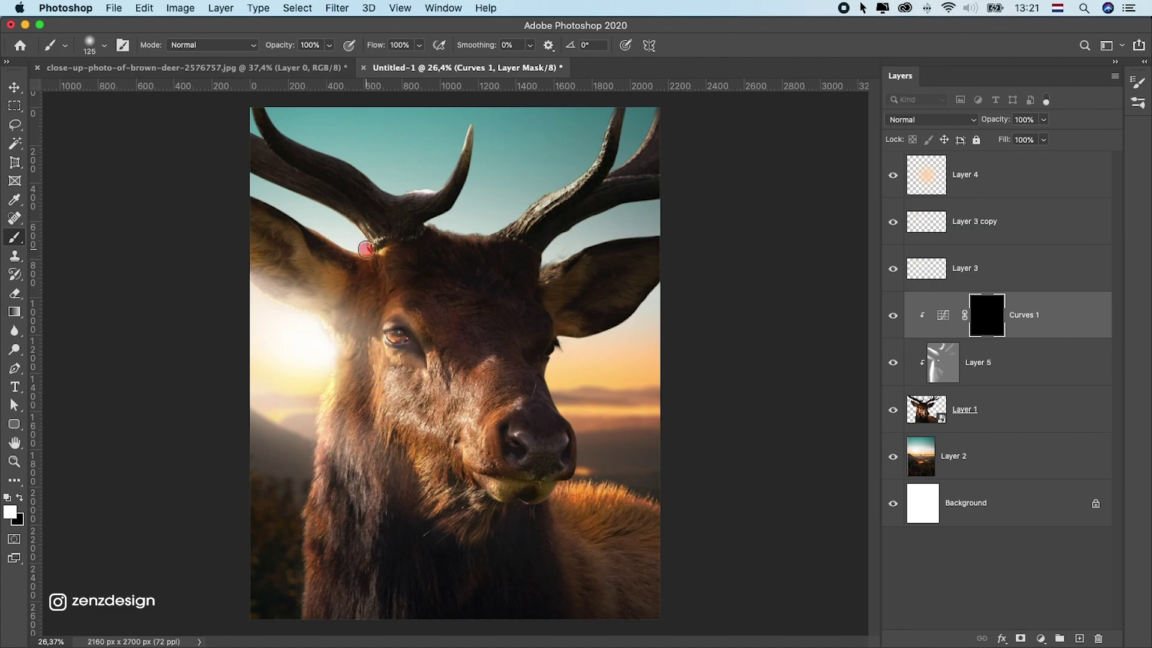
pyautogui.moveTo(367, 248); pyautogui.dragTo(308, 211)
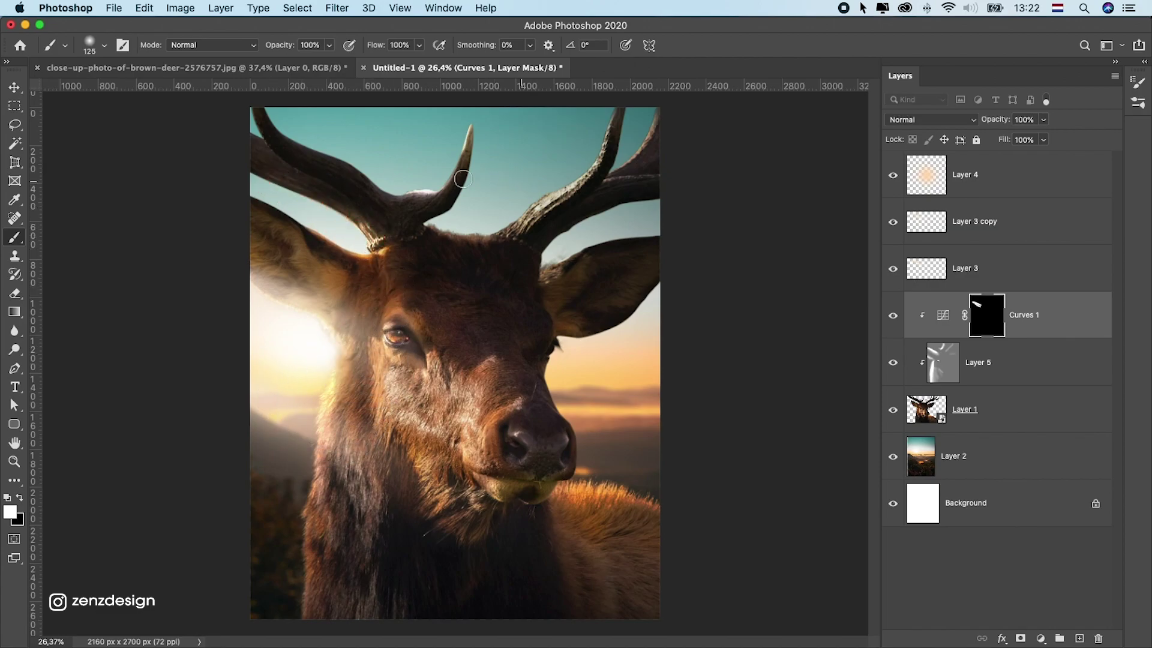
pyautogui.moveTo(452, 126)
pyautogui.mouseDown()
pyautogui.moveTo(443, 163)
pyautogui.moveTo(392, 168)
pyautogui.mouseUp()
pyautogui.press('super+z')
# - Paint white on the Curves mask down the sunlit edge of the deer's neck with the 125 px brush
pyautogui.moveTo(330, 448); pyautogui.dragTo(314, 554)
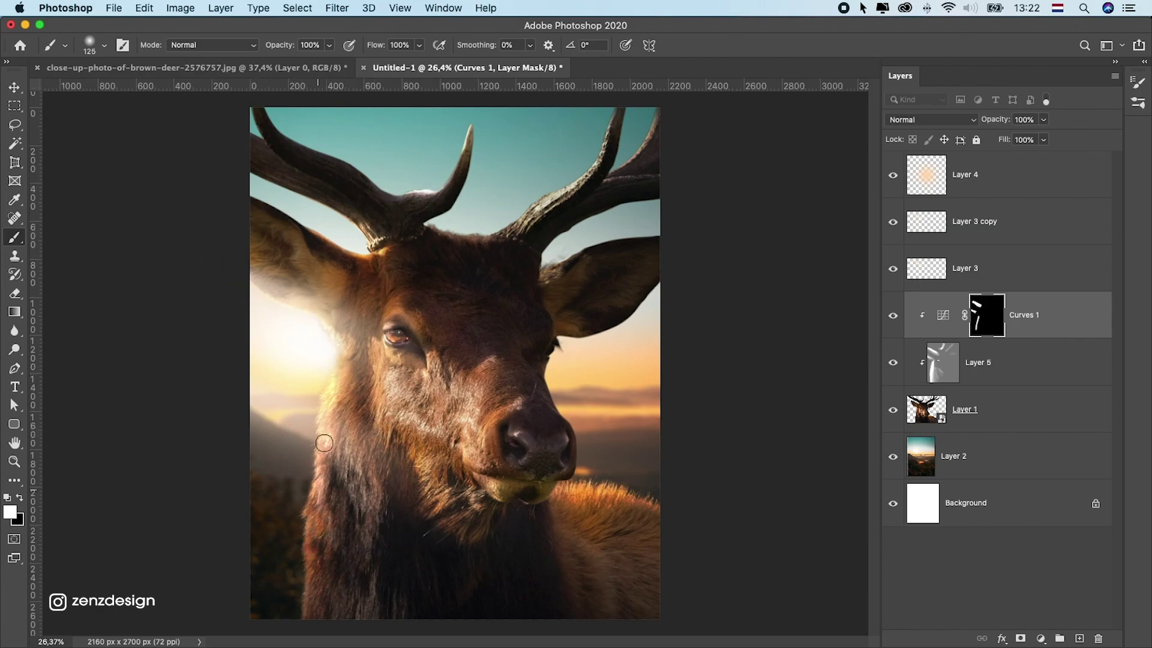
pyautogui.press('super+z')
pyautogui.moveTo(340, 384)
pyautogui.mouseDown()
pyautogui.moveTo(309, 465)
pyautogui.moveTo(303, 534)
pyautogui.mouseUp()
pyautogui.moveTo(320, 437); pyautogui.dragTo(290, 596)
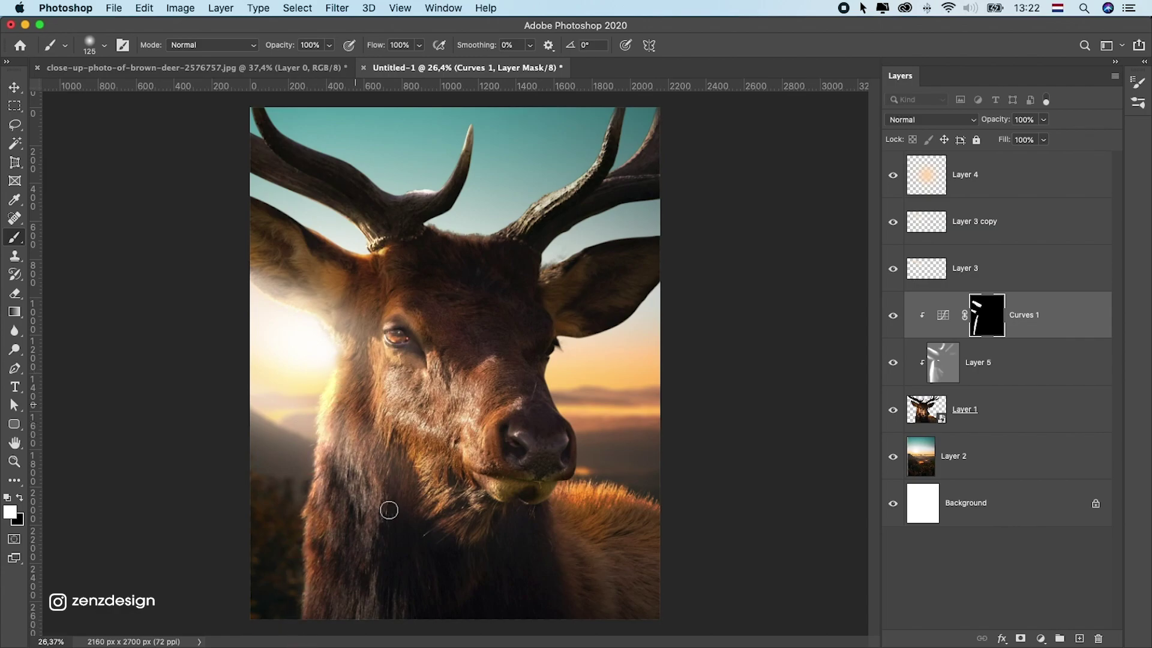
# - Try white mask strokes across the deer's cheek and muzzle, and undo them
pyautogui.moveTo(378, 444); pyautogui.dragTo(386, 379)
pyautogui.press('super+z')
pyautogui.moveTo(480, 450); pyautogui.dragTo(377, 356)
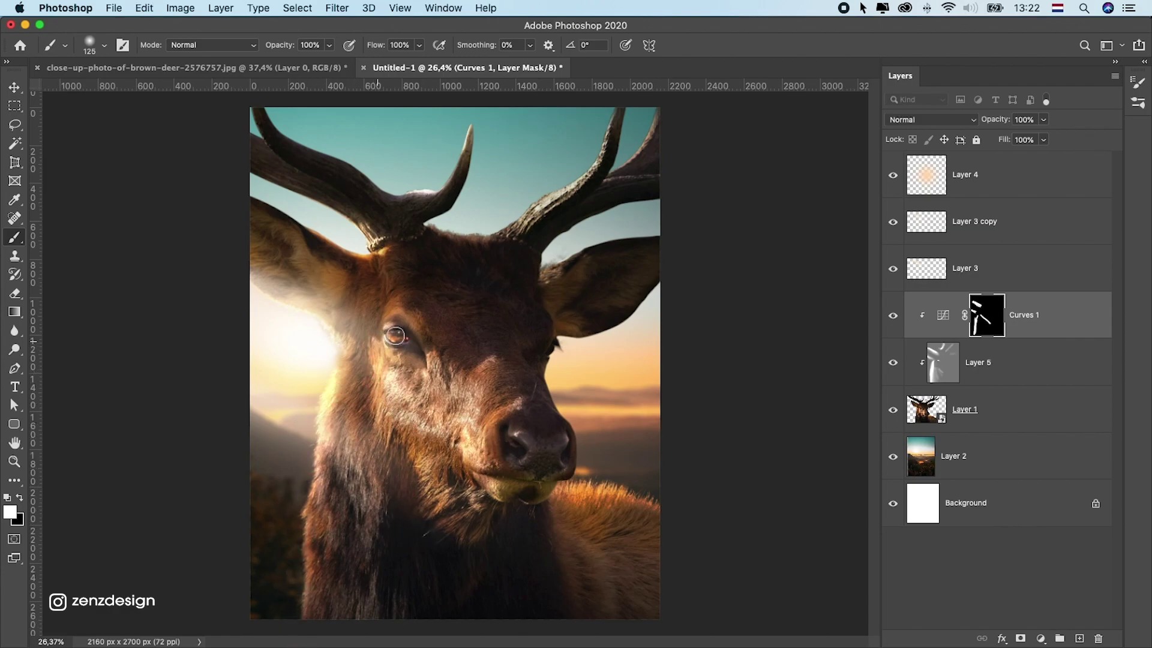
pyautogui.press('super+z')
# - Paint white on the Curves mask over the deer's cheek and neck with a 700 px brush at 49% opacity
pyautogui.press(']')
pyautogui.press(']')
pyautogui.click(329, 45)
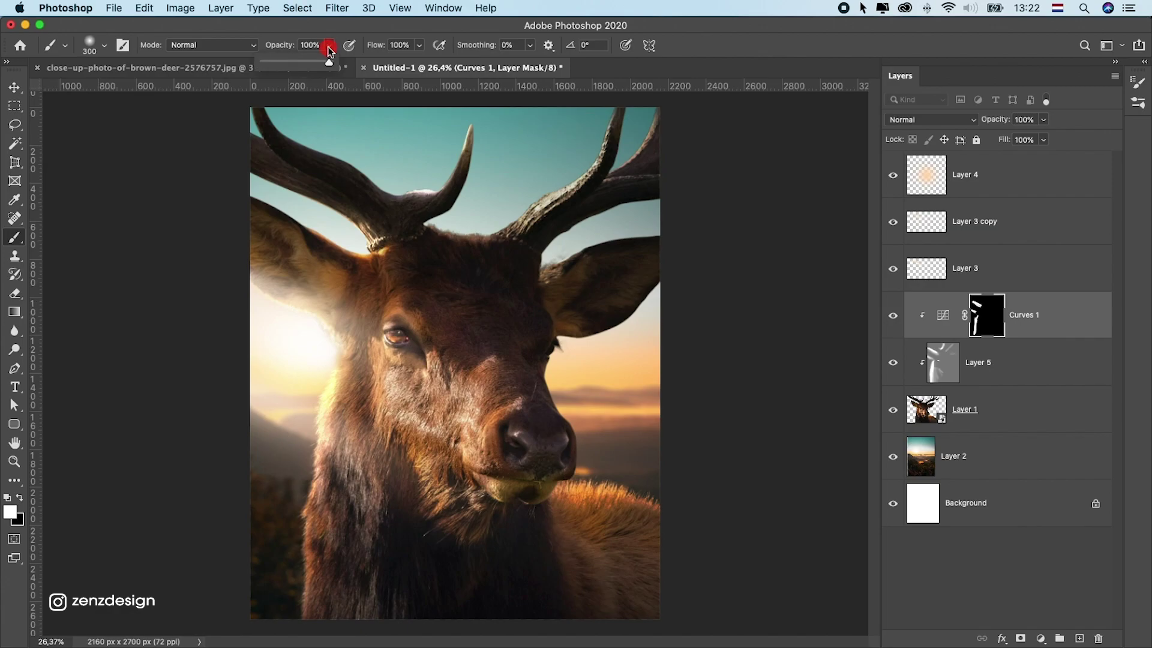
pyautogui.click(296, 62)
pyautogui.click(316, 31)
pyautogui.press(']')
pyautogui.press(']')
pyautogui.press(']')
pyautogui.press(']')
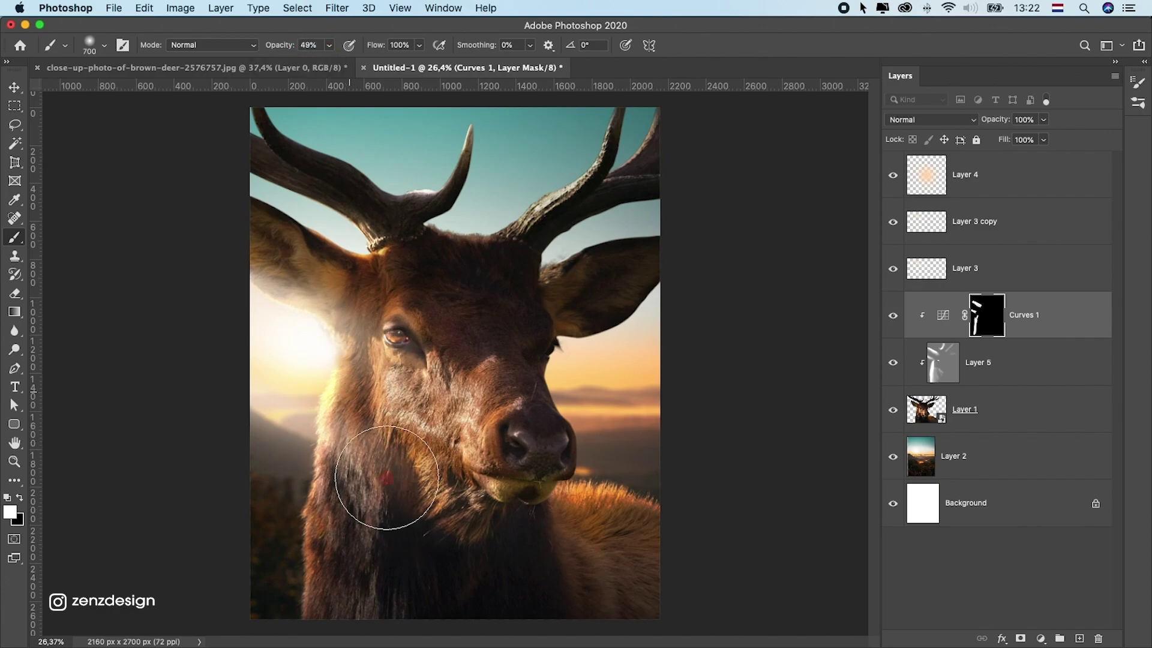
pyautogui.moveTo(381, 418); pyautogui.dragTo(482, 548)
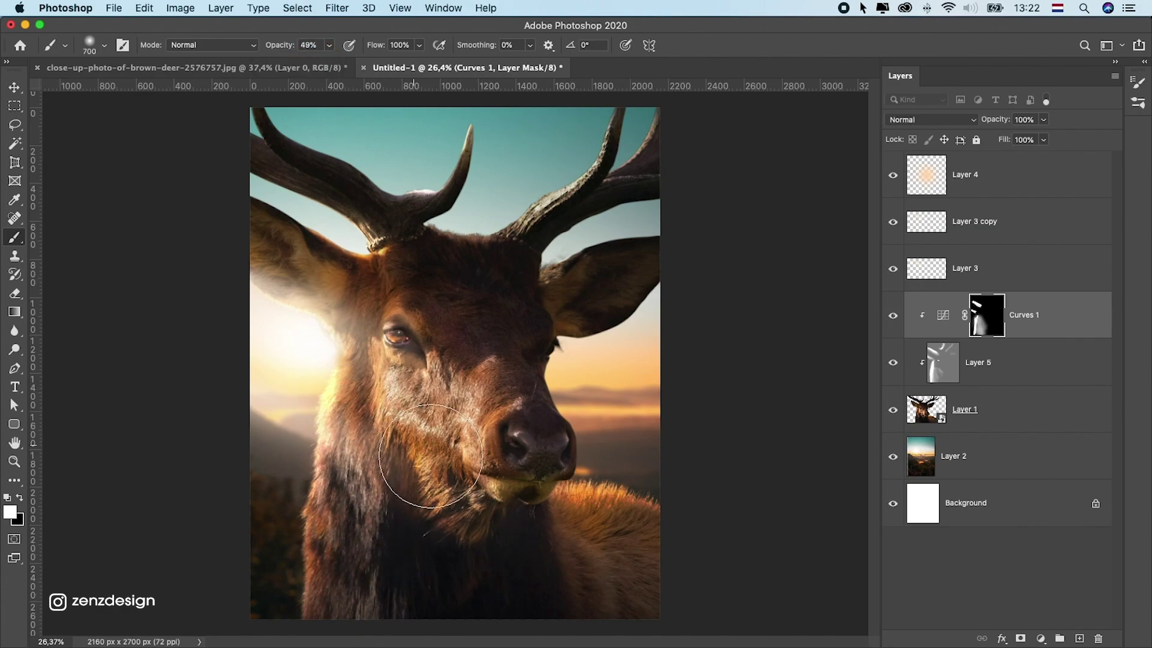
# - Compare the deer with and without the Curves brightening by toggling Curves 1, and check the composite at a small size
pyautogui.scroll(-8, 293, 435)
pyautogui.press('super+0')
pyautogui.click(894, 315)
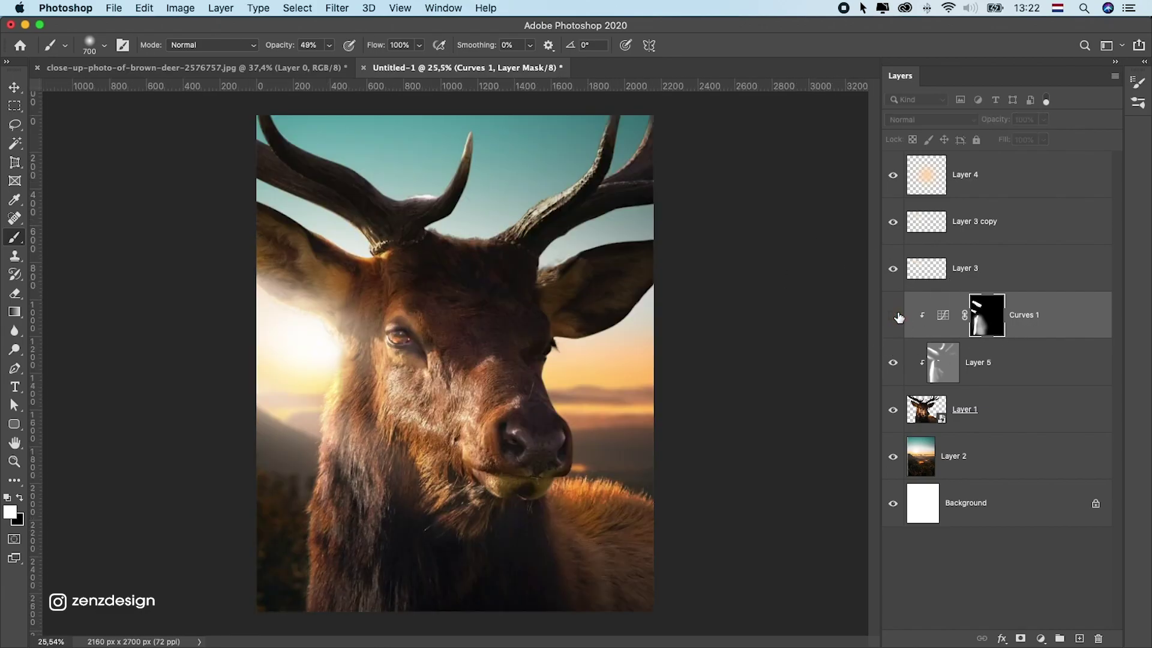
pyautogui.click(893, 316)
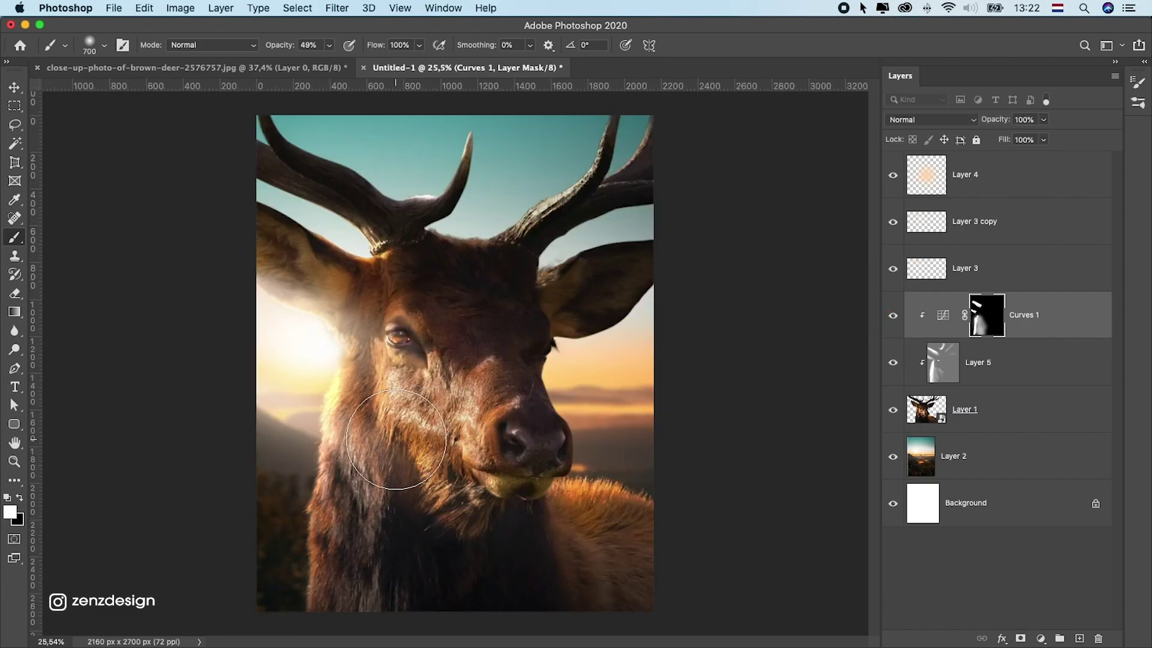
pyautogui.scroll(-5, 226, 394)
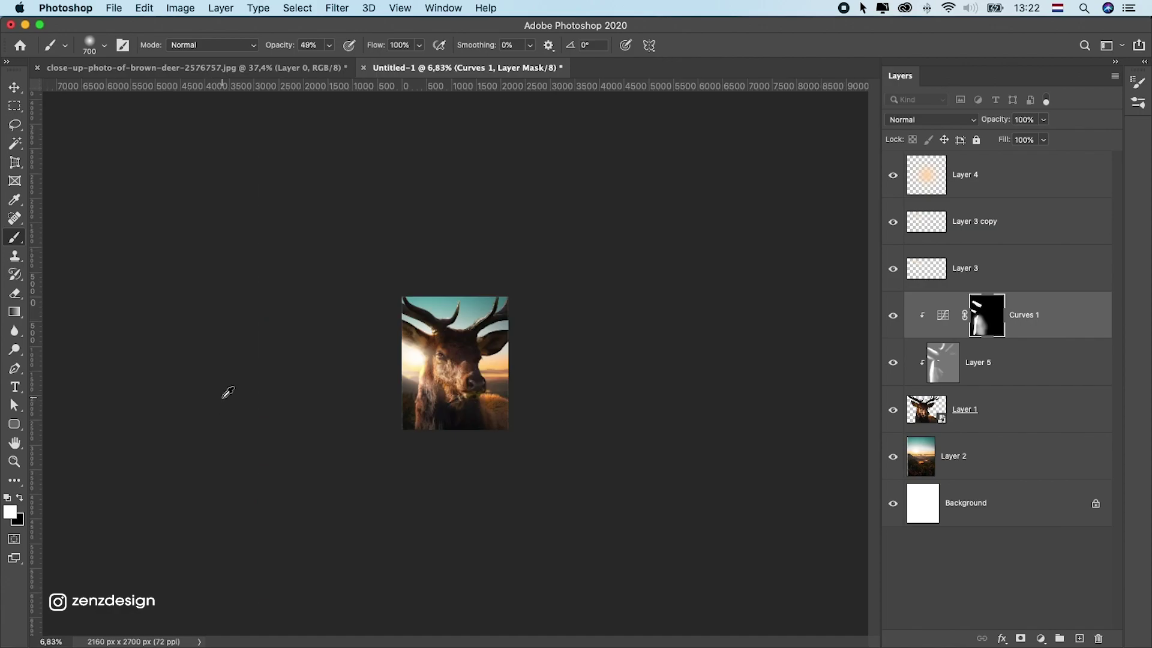
pyautogui.scroll(3, 264, 353)
pyautogui.scroll(1, 266, 350)
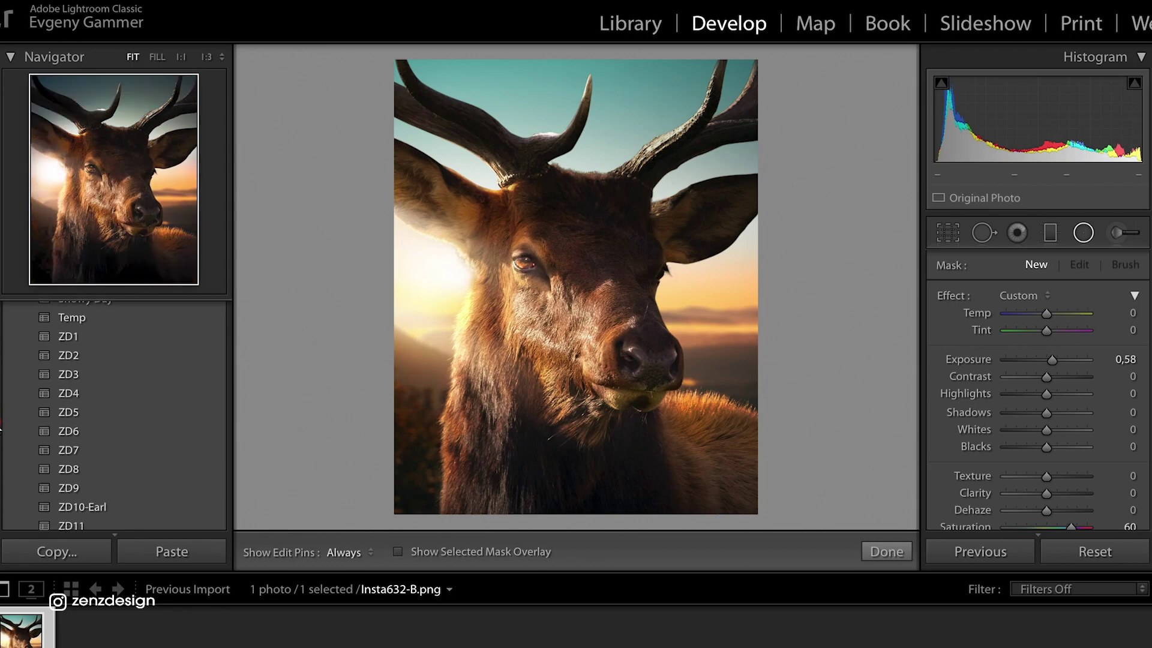
# - Preview the ZD presets from ZD2 to ZD9 on the deer composite
pyautogui.scroll(-3, 13, 402)
pyautogui.scroll(3, 6, 414)
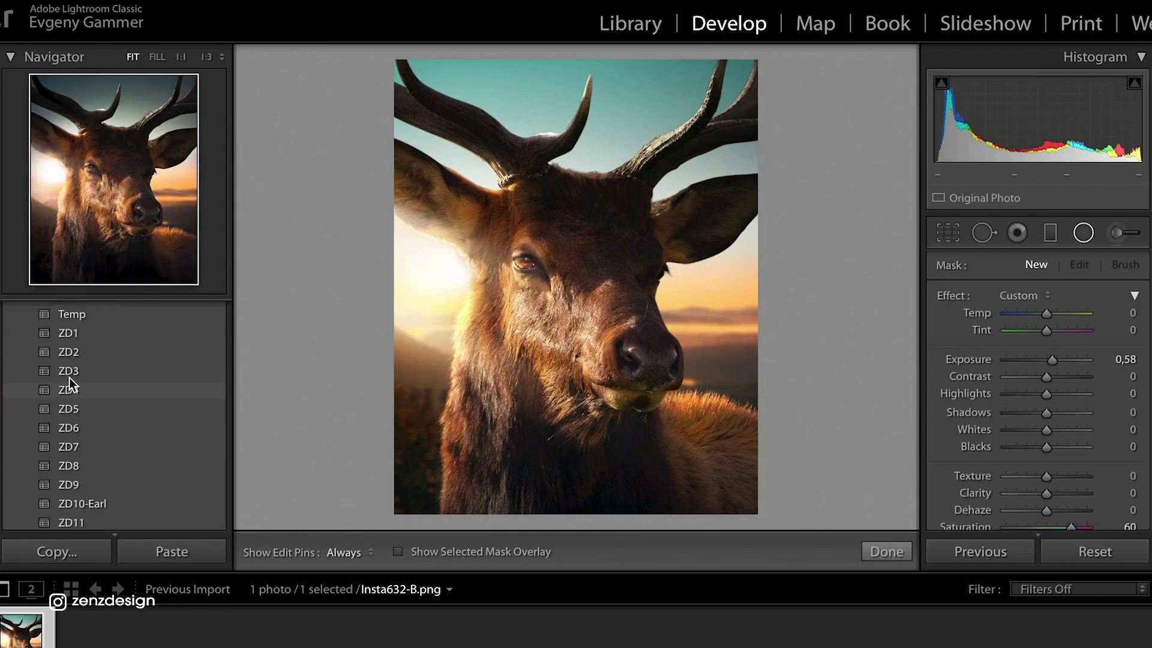
pyautogui.click(70, 373)
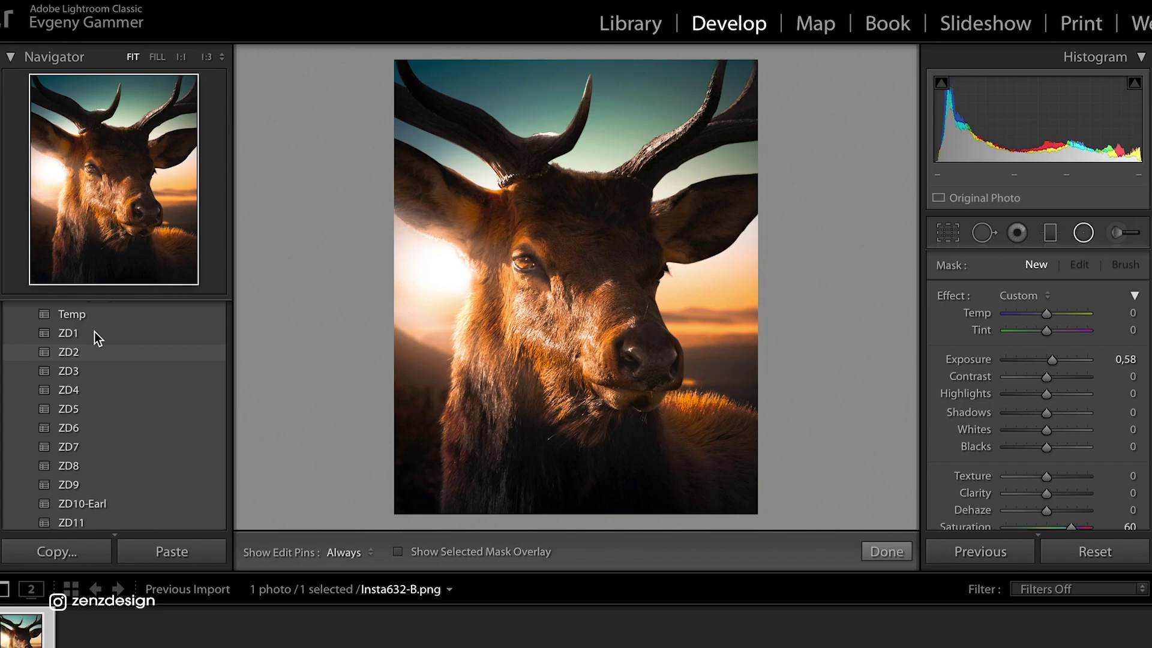
pyautogui.click(86, 352)
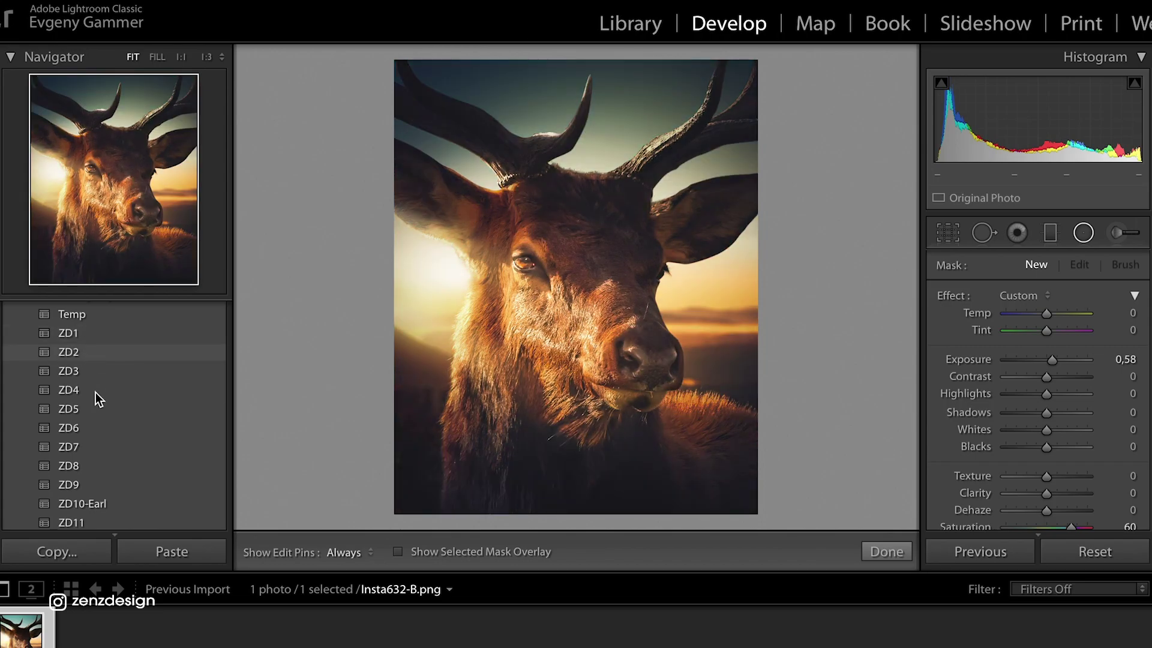
pyautogui.click(99, 421)
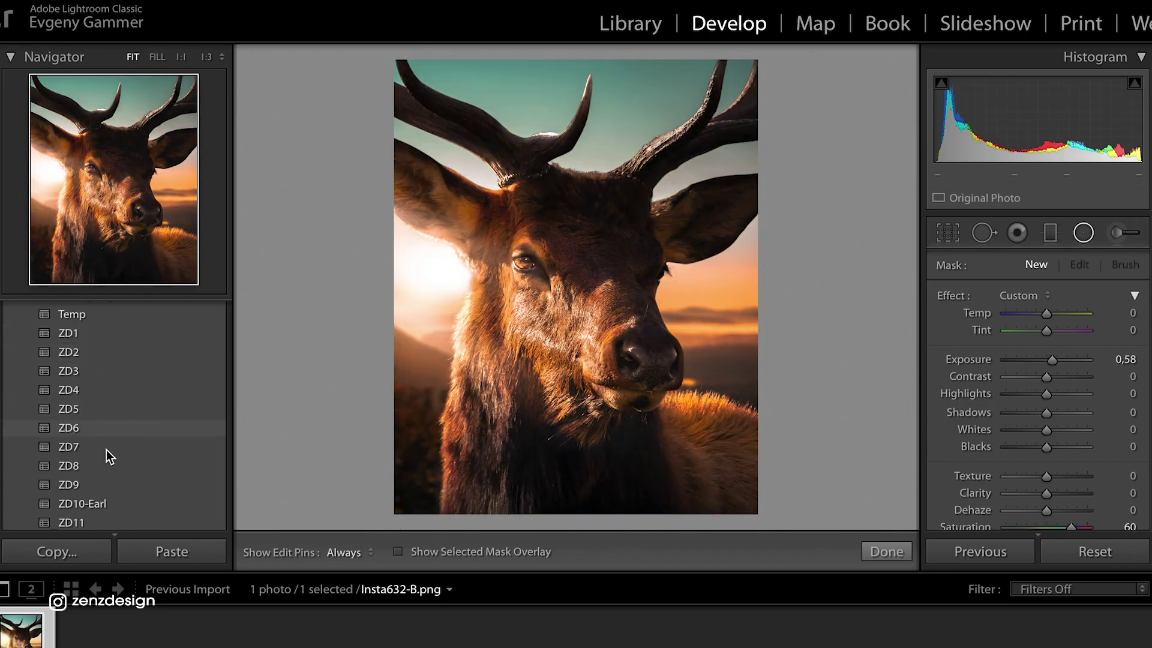
pyautogui.click(100, 481)
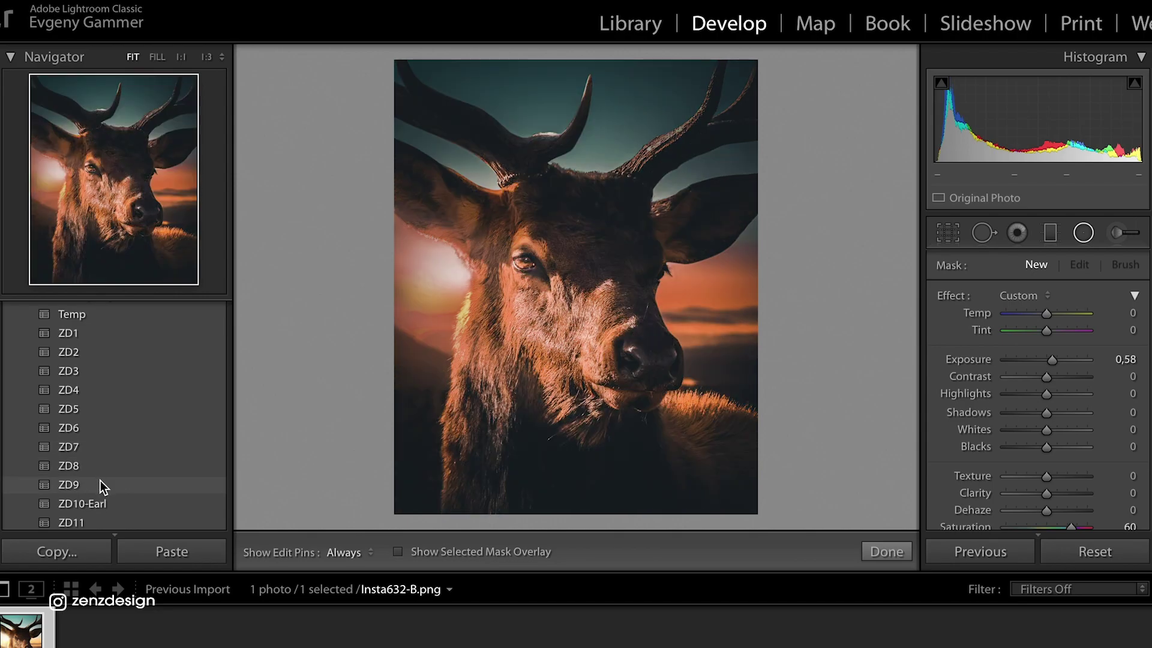
pyautogui.click(103, 466)
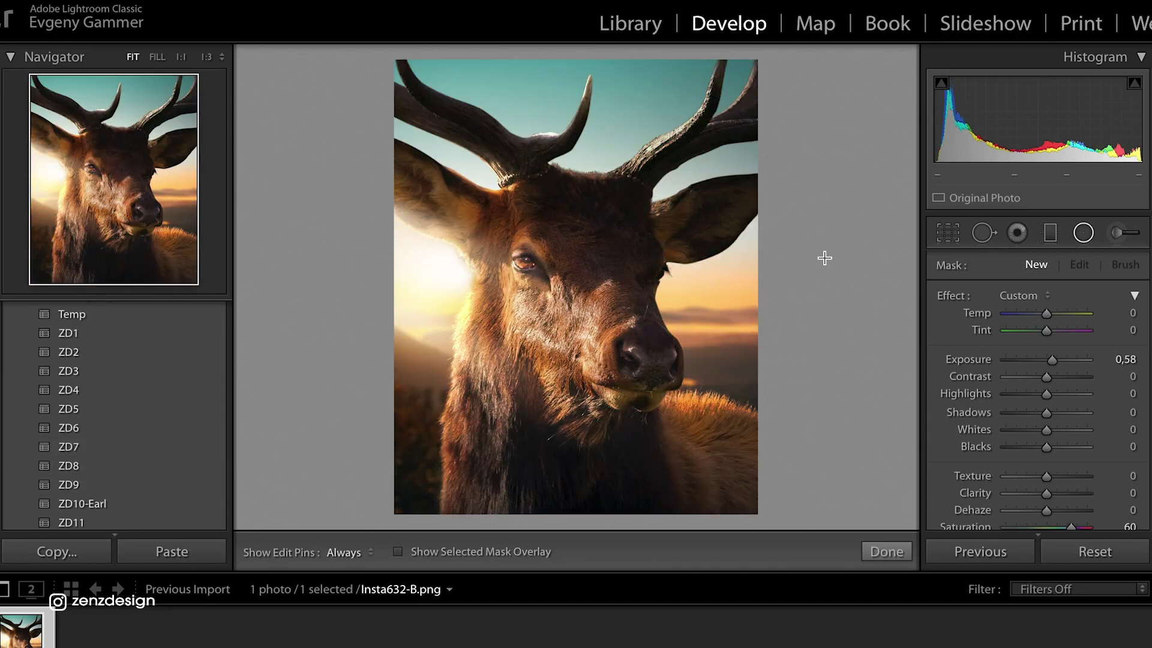
# - Add a radial filter centred on the sun glow beside the deer's neck, turn on Invert, and widen it across the deer's head
pyautogui.click(1089, 244)
pyautogui.click(1083, 240)
pyautogui.moveTo(382, 217); pyautogui.dragTo(442, 281)
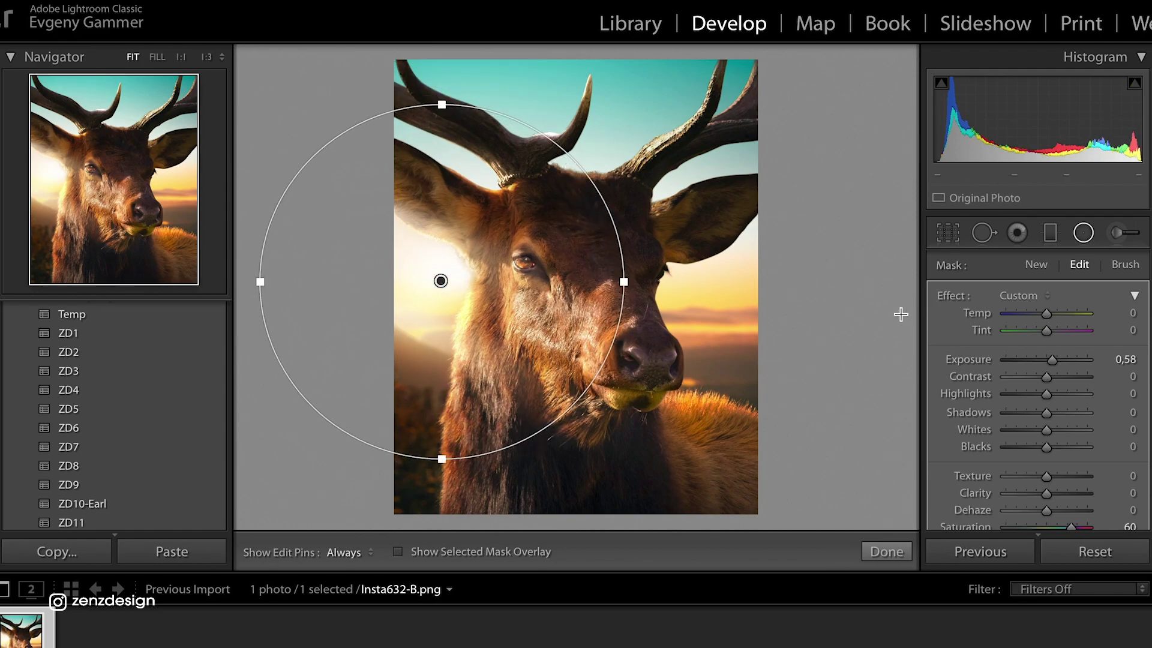
pyautogui.scroll(-10, 1015, 373)
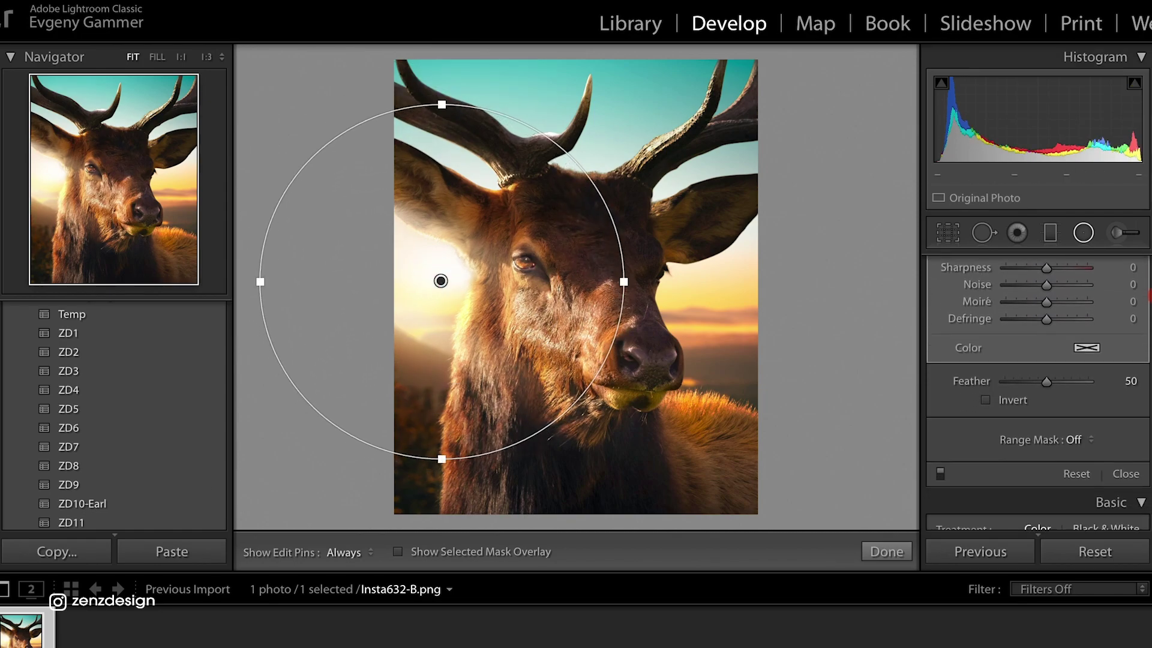
pyautogui.click(1006, 397)
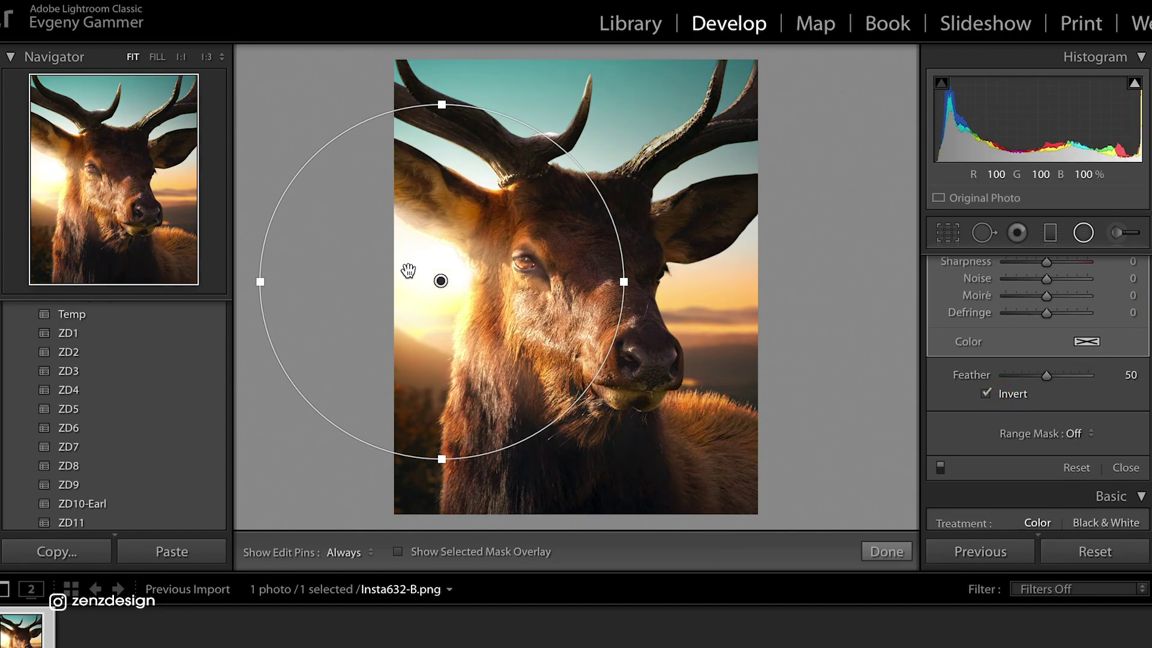
pyautogui.moveTo(625, 280); pyautogui.dragTo(751, 312)
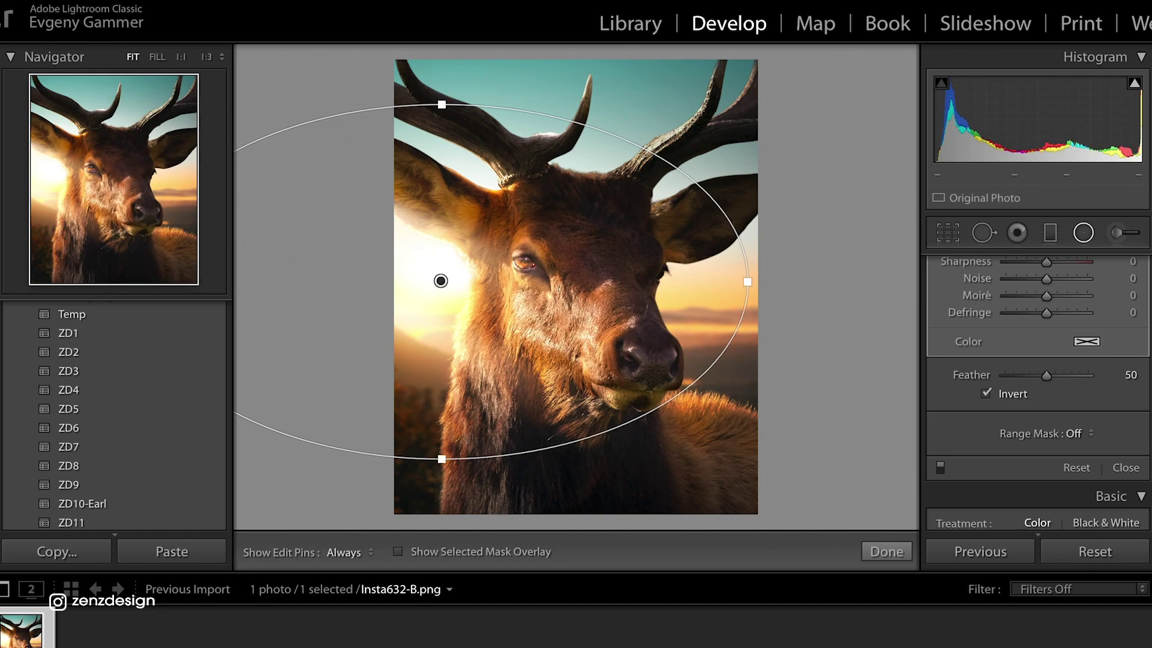
# - Set the sun glow radial filter to Exposure 0.44, Contrast 19, Highlights 39 and Shadows 17
pyautogui.scroll(5, 1057, 329)
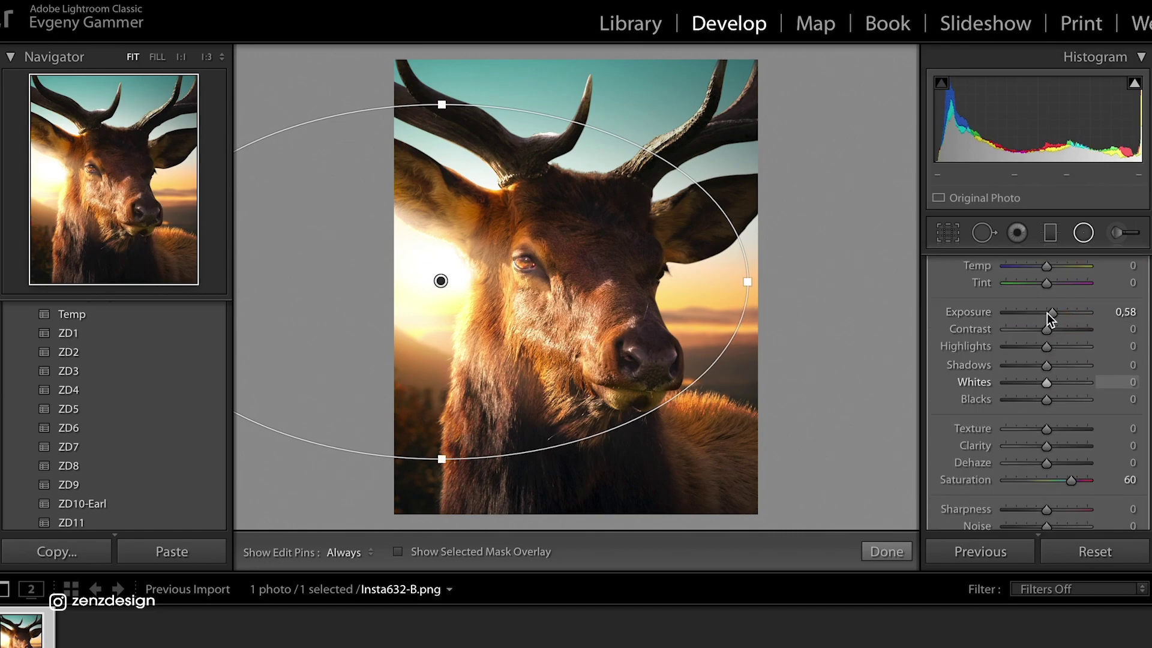
pyautogui.moveTo(1046, 313); pyautogui.dragTo(1053, 368)
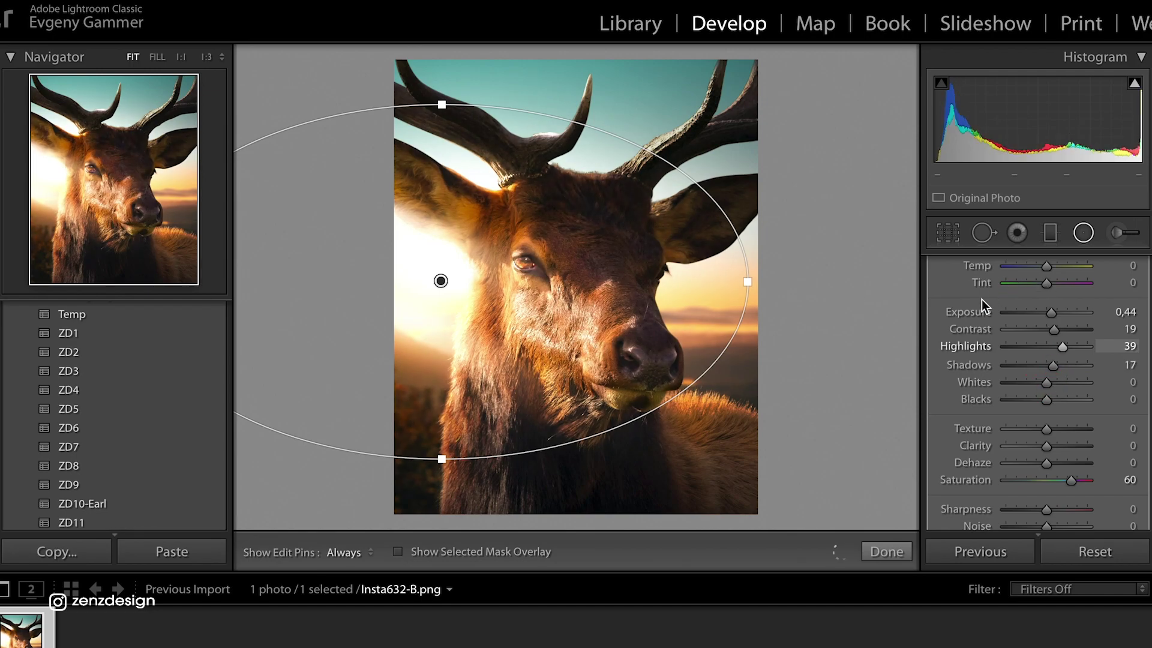
# - Duplicate the sun glow radial filter and set the copy's Exposure, Contrast, Highlights and Shadows to 0
pyautogui.rightClick(535, 290)
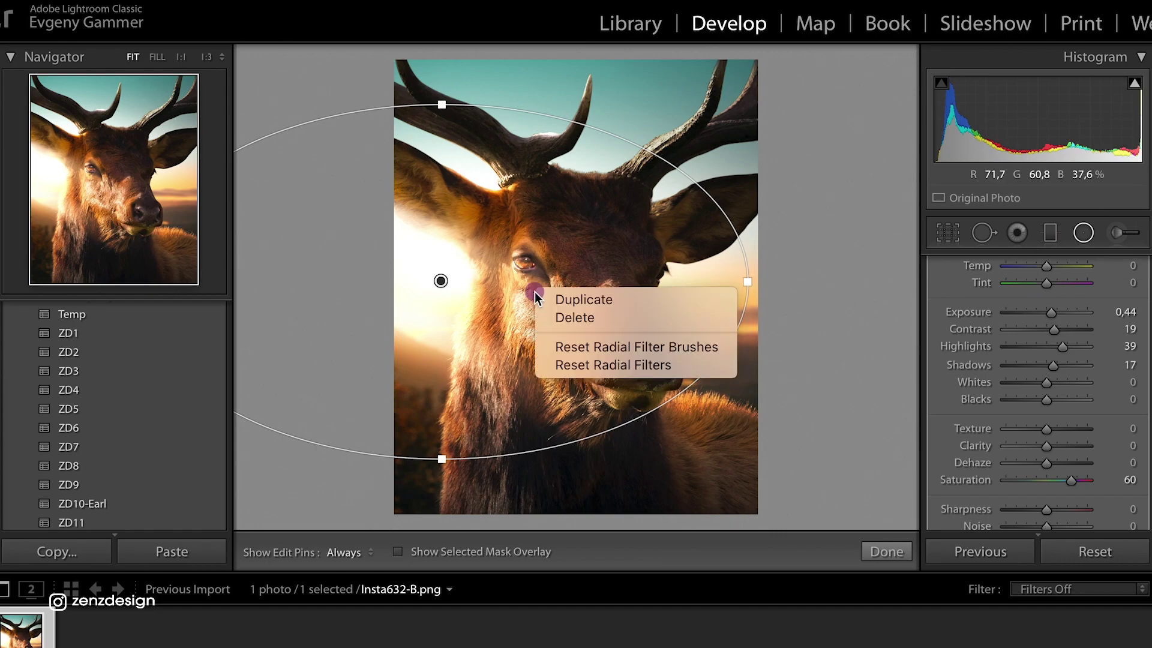
pyautogui.click(577, 305)
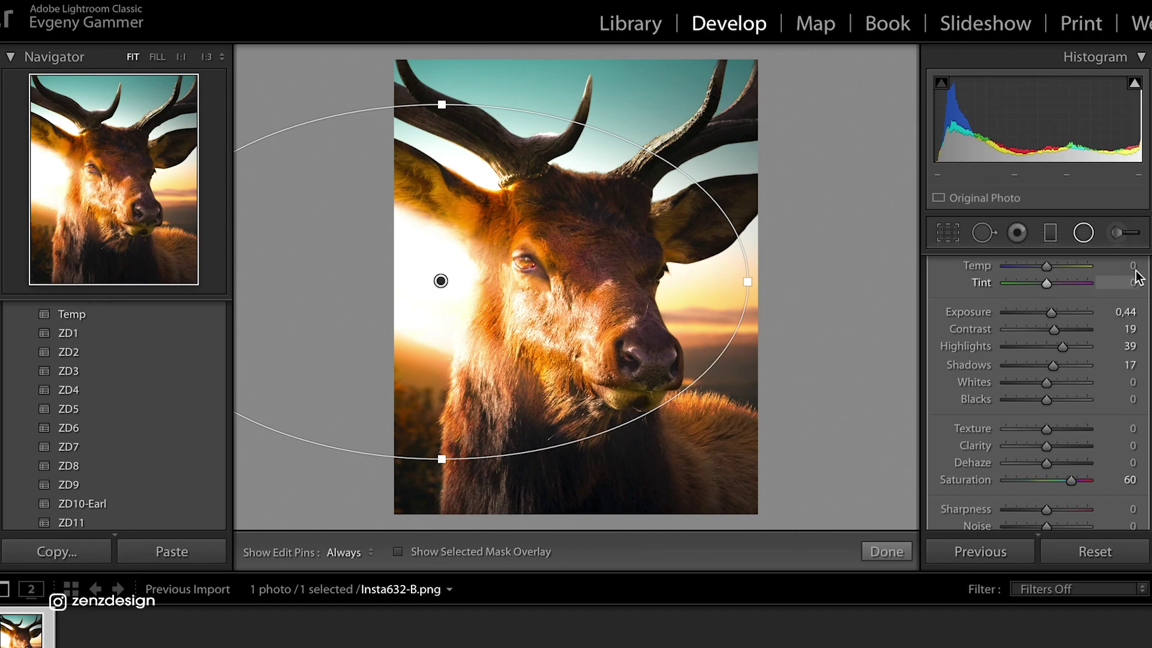
pyautogui.click(1116, 313)
pyautogui.write('0')
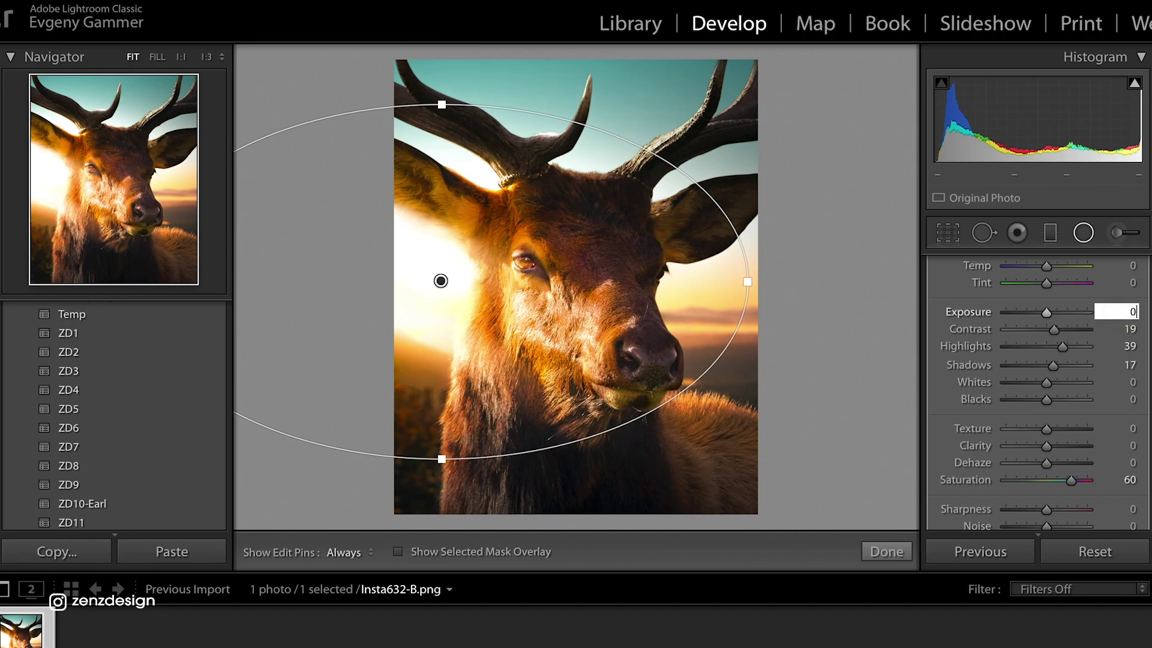
pyautogui.press('Return')
pyautogui.click(1124, 329)
pyautogui.write('0')
pyautogui.press('Return')
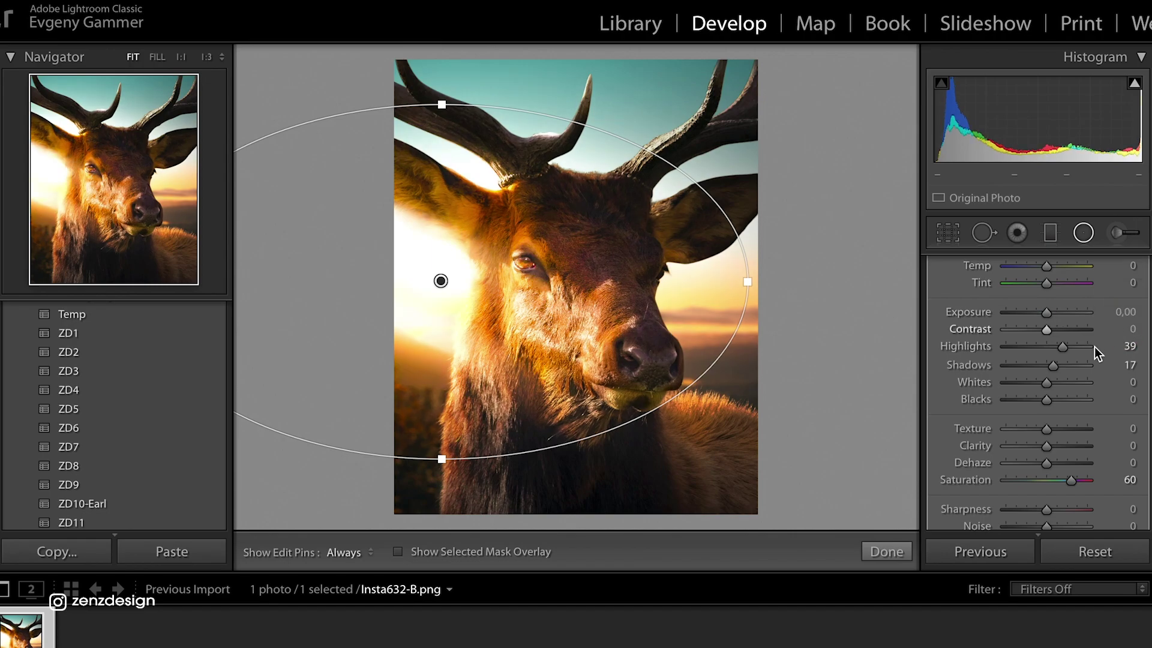
pyautogui.click(1124, 347)
pyautogui.write('0')
pyautogui.press('Return')
pyautogui.click(1127, 365)
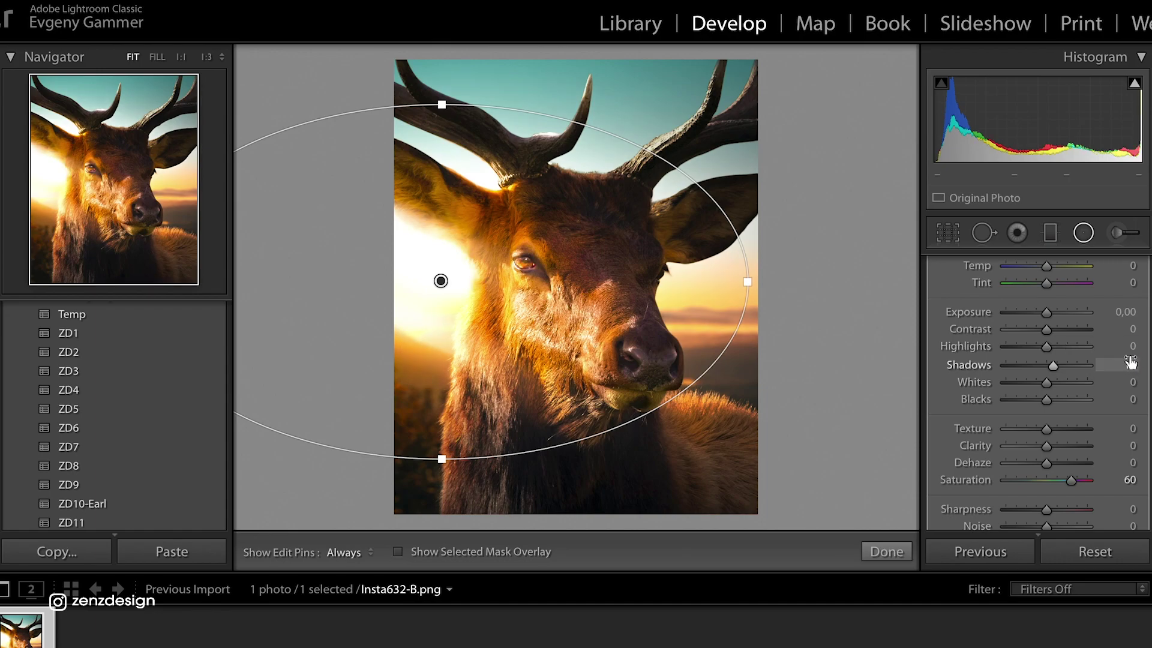
pyautogui.write('0')
pyautogui.press('Return')
# - Turn off Invert on the duplicate filter, set Exposure −0.08, Highlights −14, Shadows 2 and Whites 23, and undo the last Blacks change
pyautogui.scroll(-1, 1125, 330)
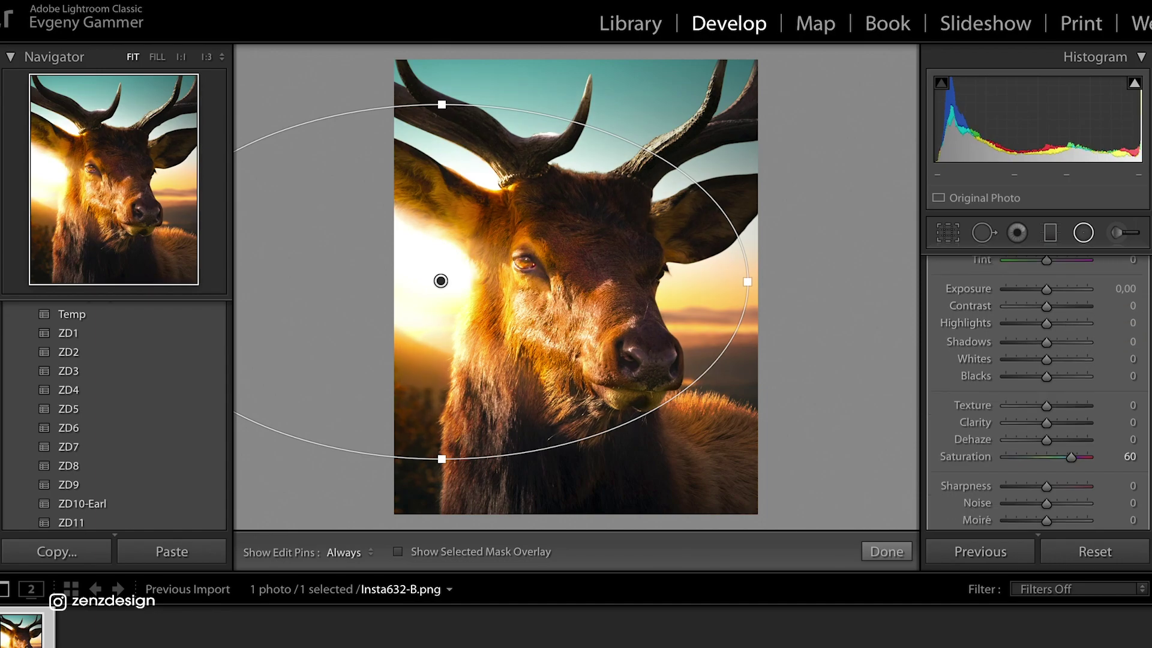
pyautogui.scroll(-5, 1020, 390)
pyautogui.click(988, 418)
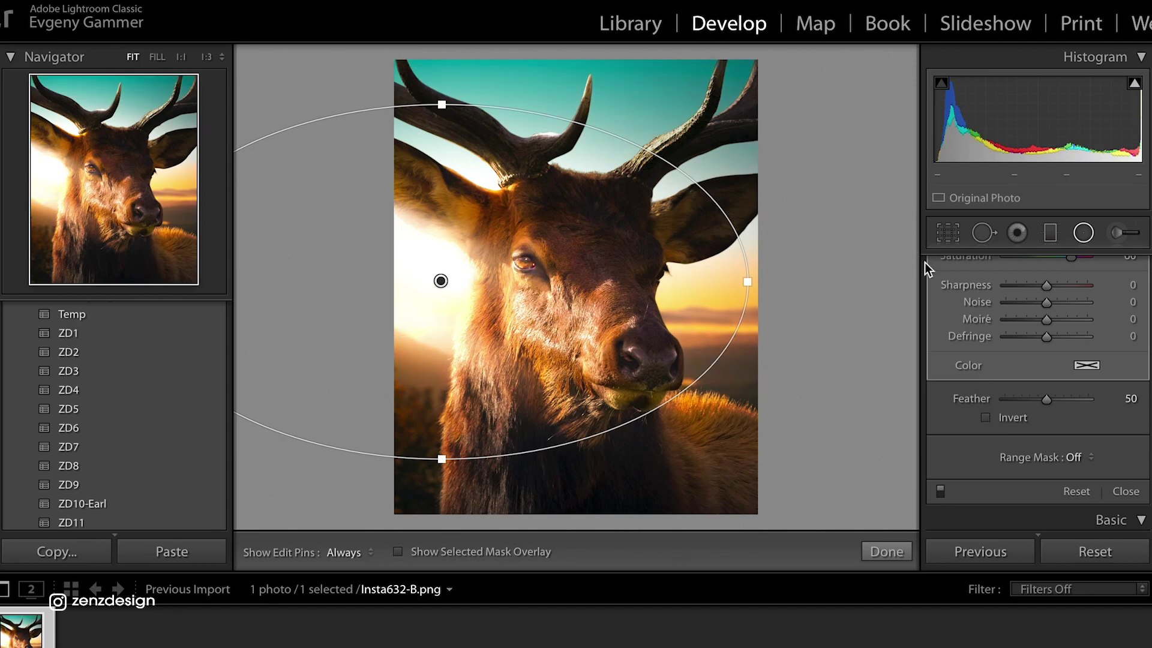
pyautogui.scroll(5, 970, 319)
pyautogui.scroll(2, 1031, 335)
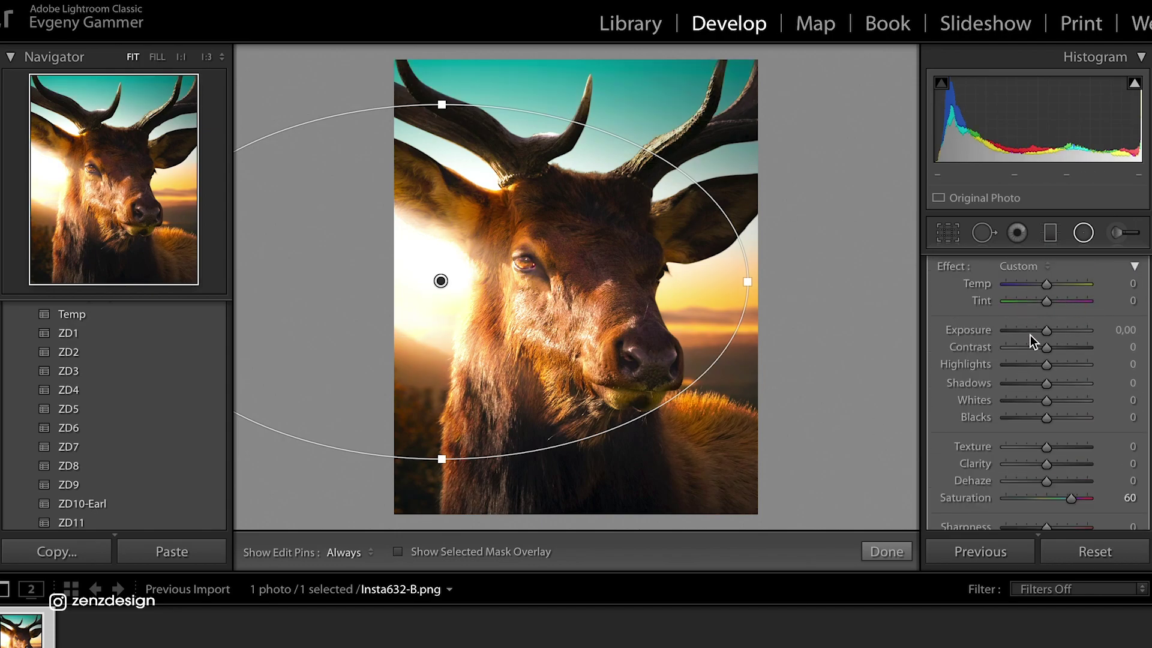
pyautogui.moveTo(1040, 333); pyautogui.dragTo(1053, 421)
pyautogui.hotkey('ctrl', 'z')
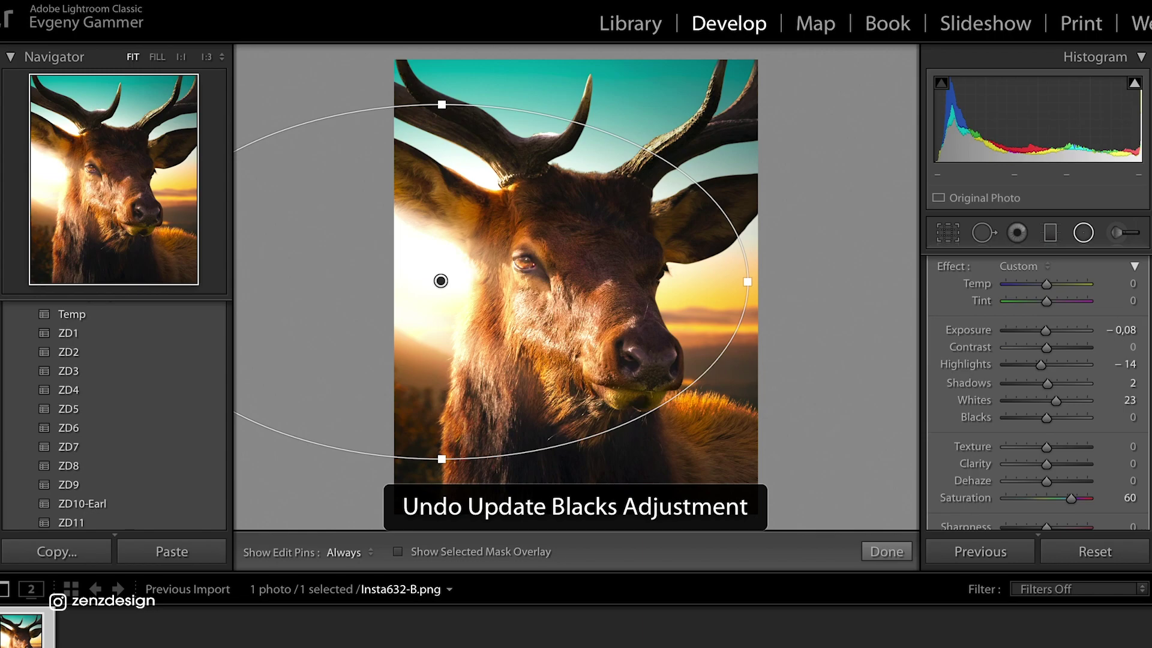
pyautogui.scroll(-5, 1104, 313)
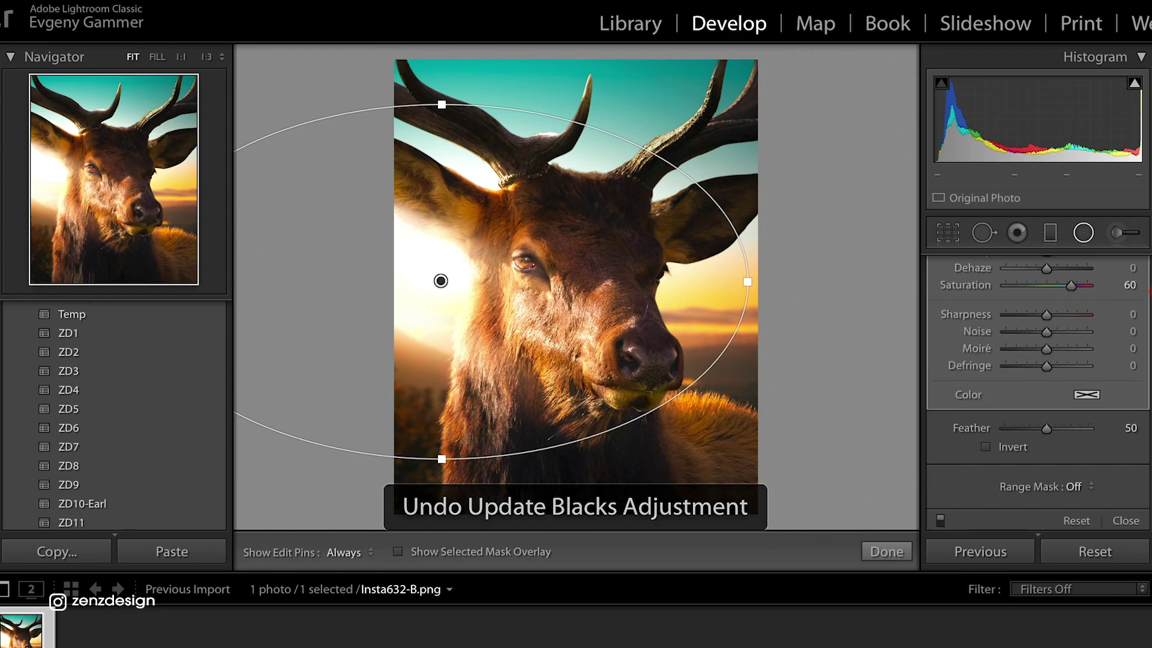
pyautogui.click(1083, 233)
pyautogui.scroll(-1, 1145, 291)
pyautogui.scroll(-10, 1146, 324)
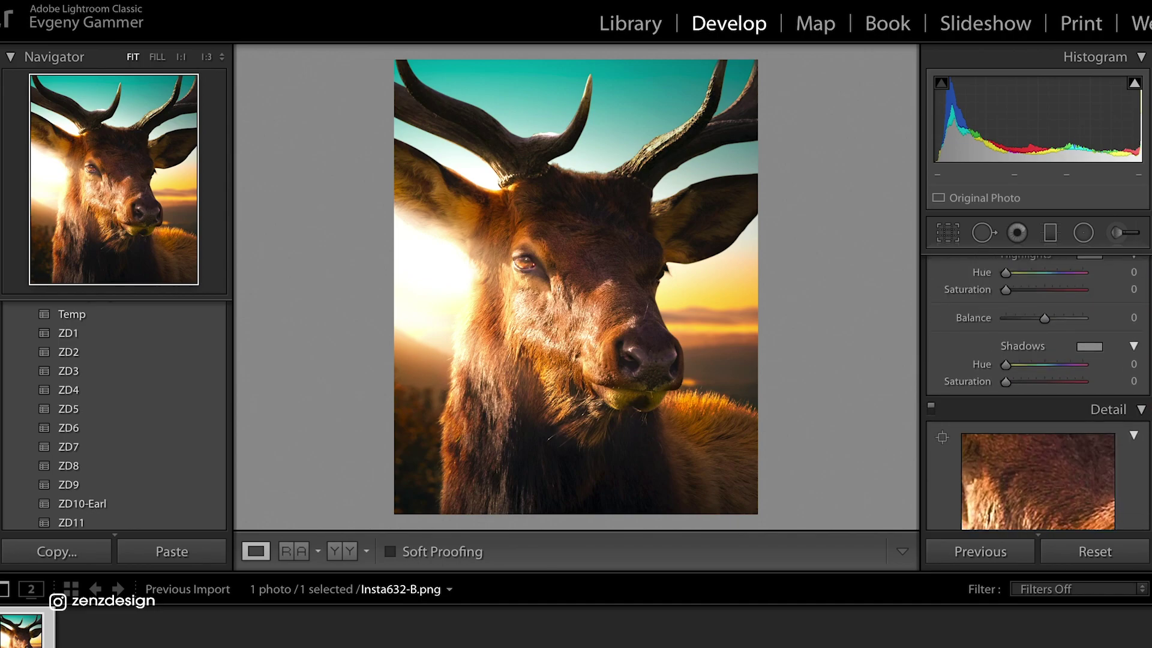
pyautogui.scroll(8, 1038, 390)
pyautogui.moveTo(1035, 346)
pyautogui.mouseDown()
pyautogui.moveTo(992, 355)
pyautogui.moveTo(1047, 358)
pyautogui.moveTo(1019, 362)
pyautogui.moveTo(1029, 363)
pyautogui.mouseUp()
pyautogui.scroll(10, 1028, 363)
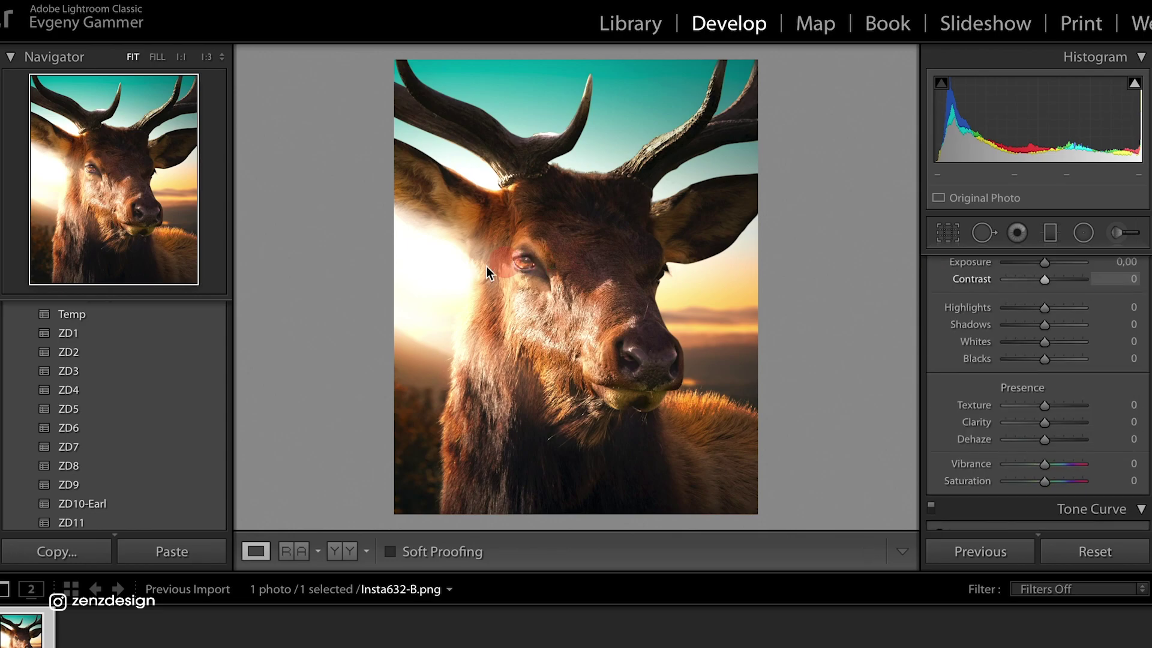
# - Shift the non-inverted radial filter slightly off the other one's centre, set its Whites to −40, and close the filter
pyautogui.click(1080, 239)
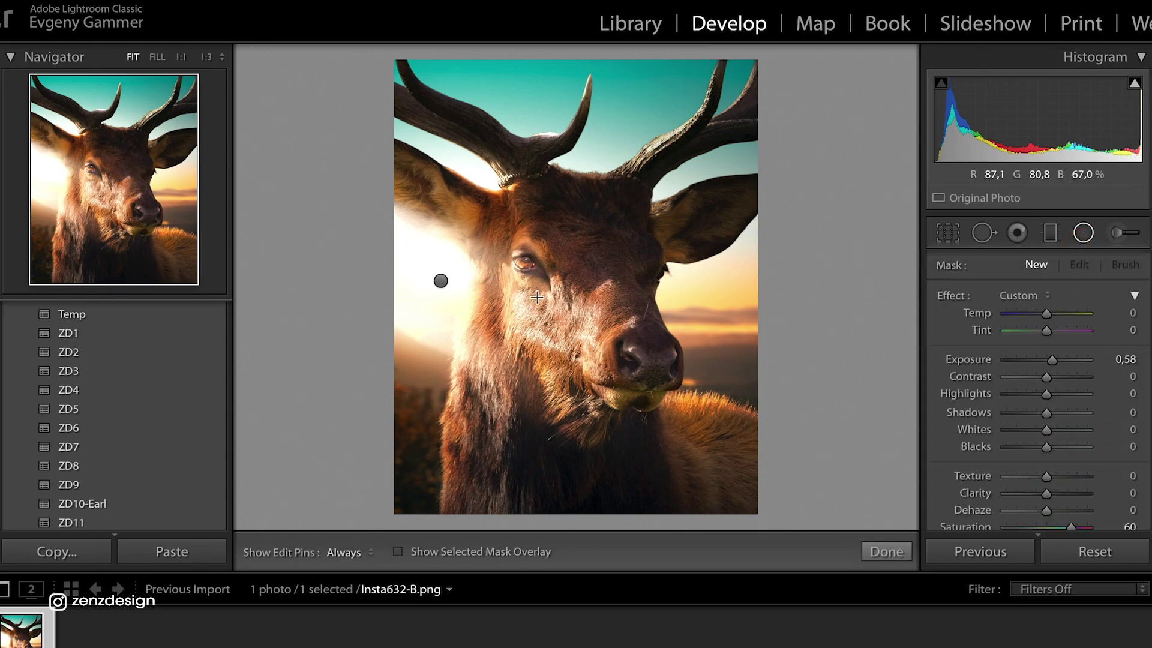
pyautogui.click(440, 280)
pyautogui.moveTo(441, 280)
pyautogui.mouseDown()
pyautogui.moveTo(465, 306)
pyautogui.moveTo(513, 315)
pyautogui.moveTo(466, 278)
pyautogui.moveTo(417, 293)
pyautogui.moveTo(444, 280)
pyautogui.mouseUp()
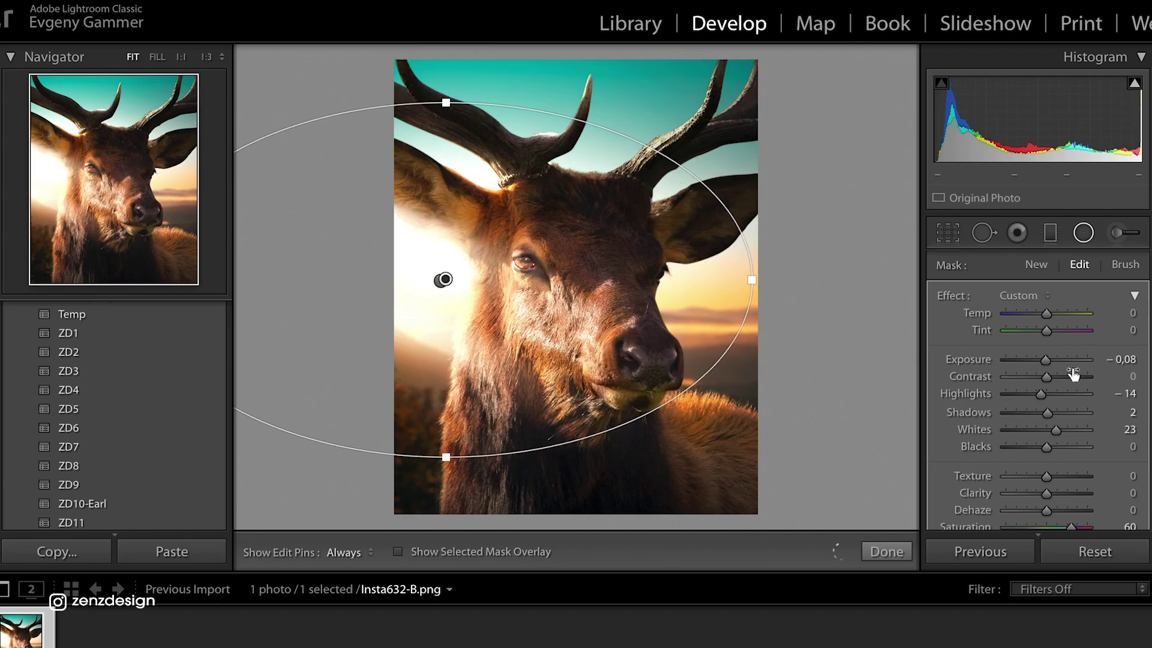
pyautogui.moveTo(1086, 434); pyautogui.dragTo(1031, 427)
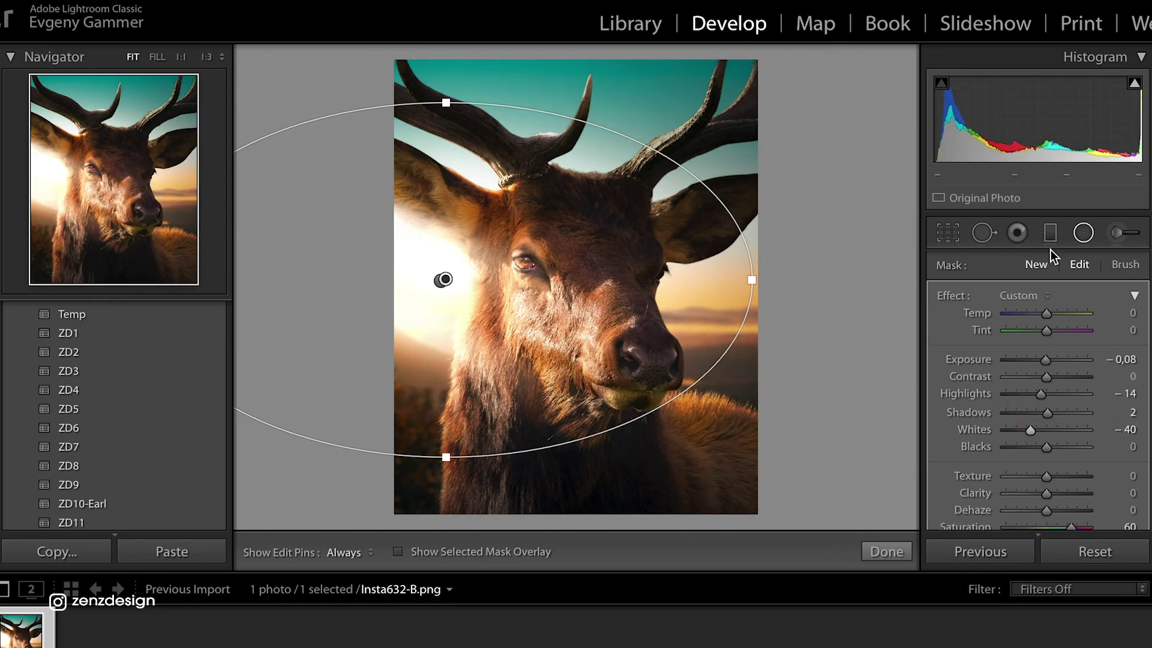
pyautogui.click(1093, 236)
# - Export the deer photo with its radial filter adjustments
pyautogui.rightClick(678, 125)
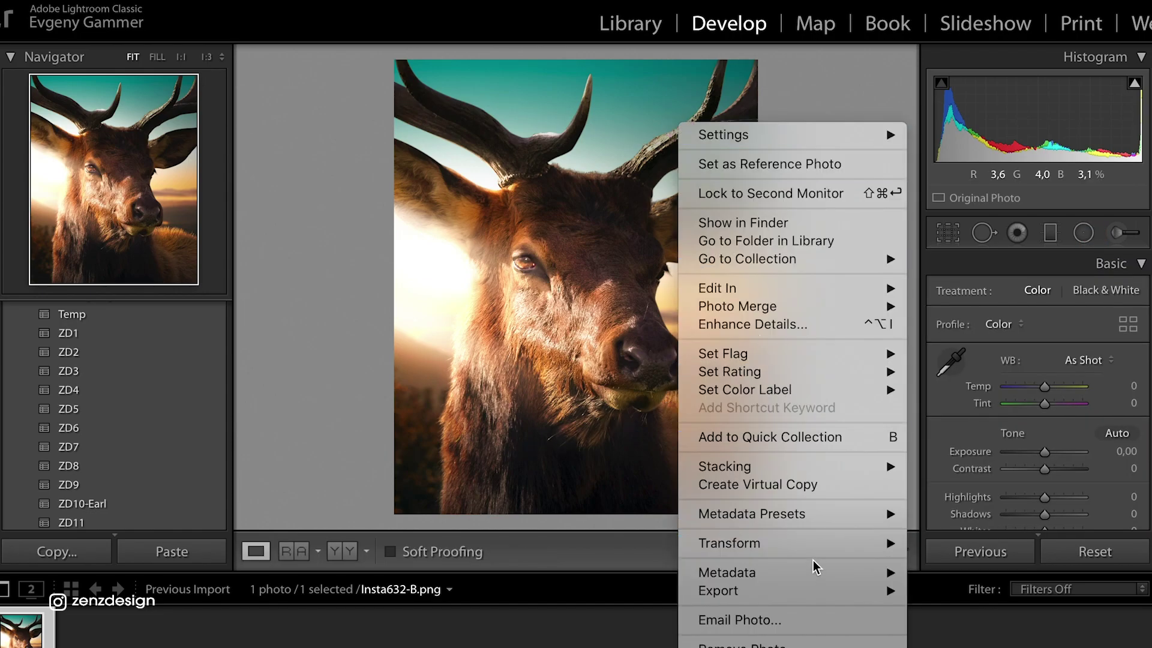
pyautogui.moveTo(828, 590)
pyautogui.click(896, 457)
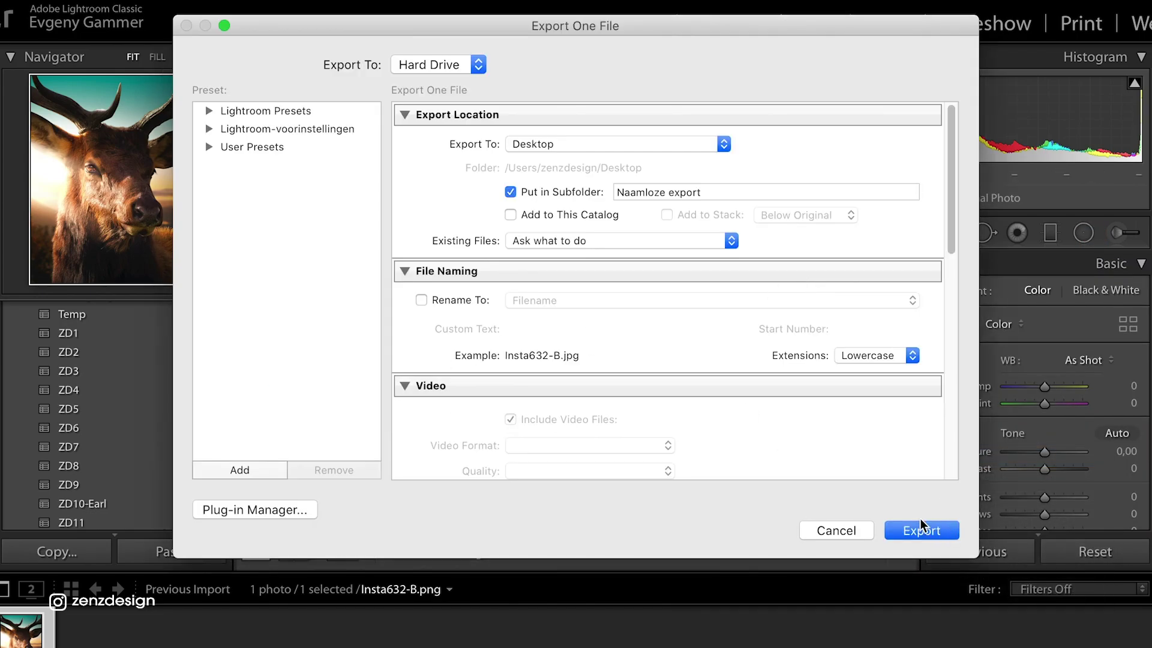
pyautogui.click(921, 530)
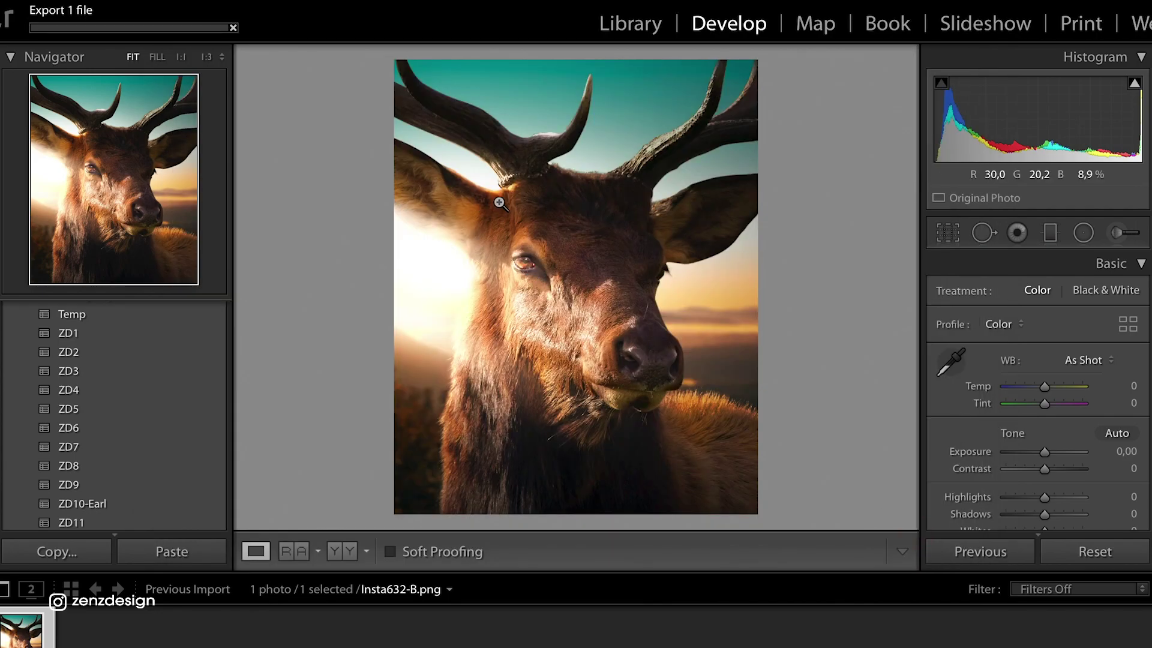
# - Preview presets from ZD2 to ZD9 on the photo with the radial filters applied
pyautogui.click(68, 371)
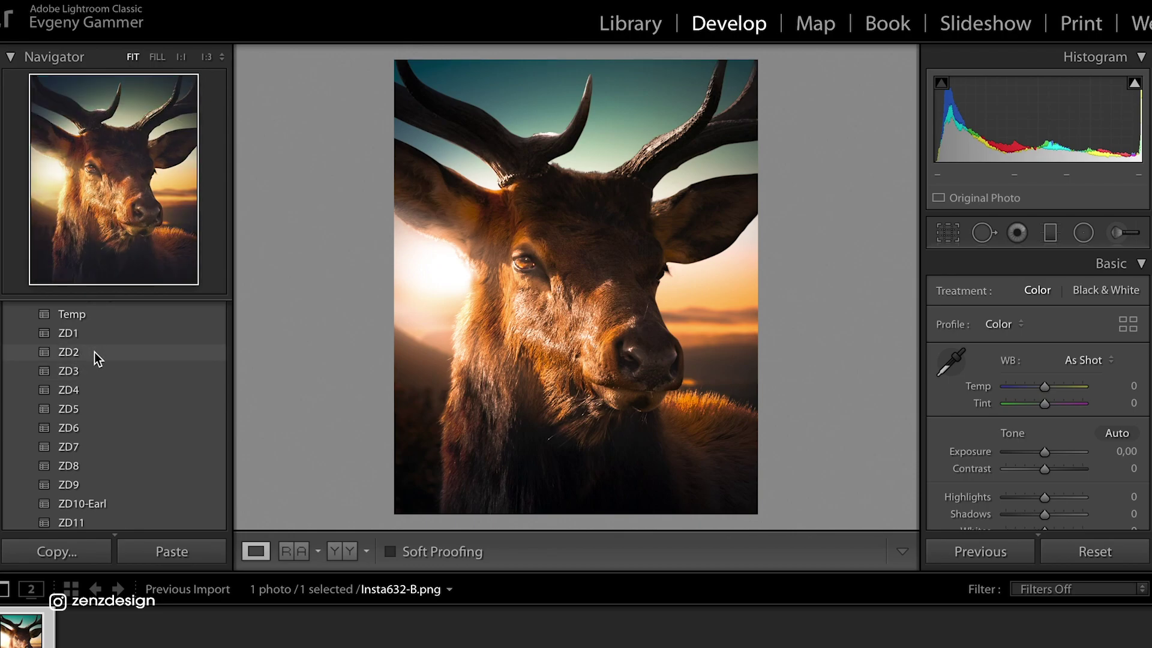
pyautogui.click(95, 352)
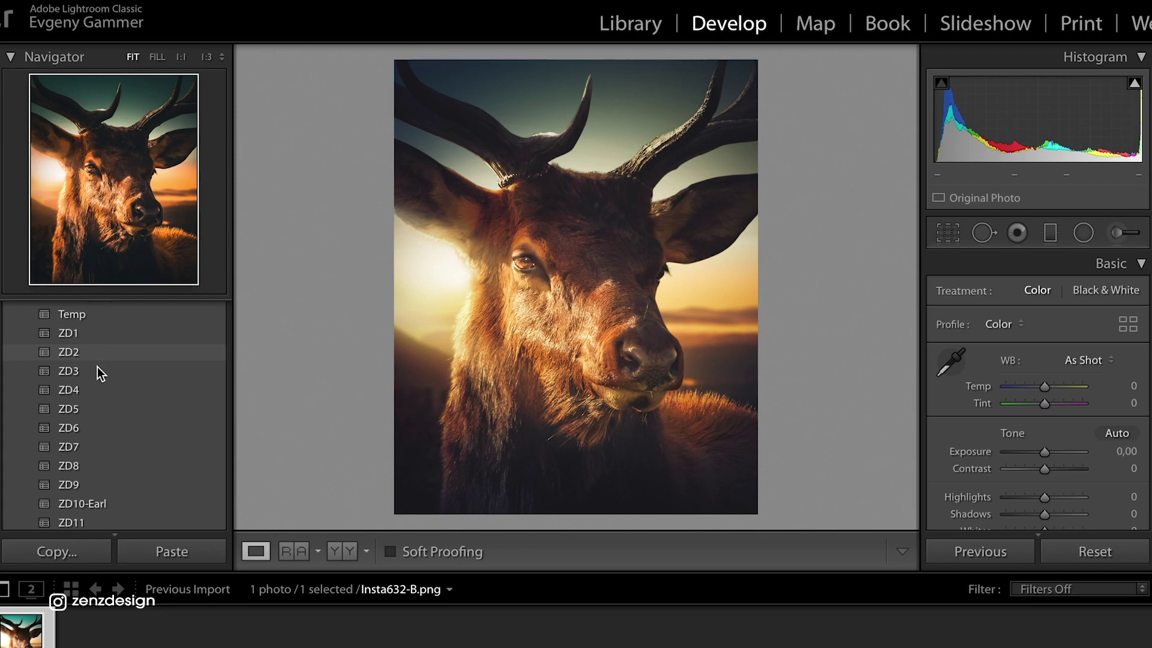
pyautogui.click(94, 389)
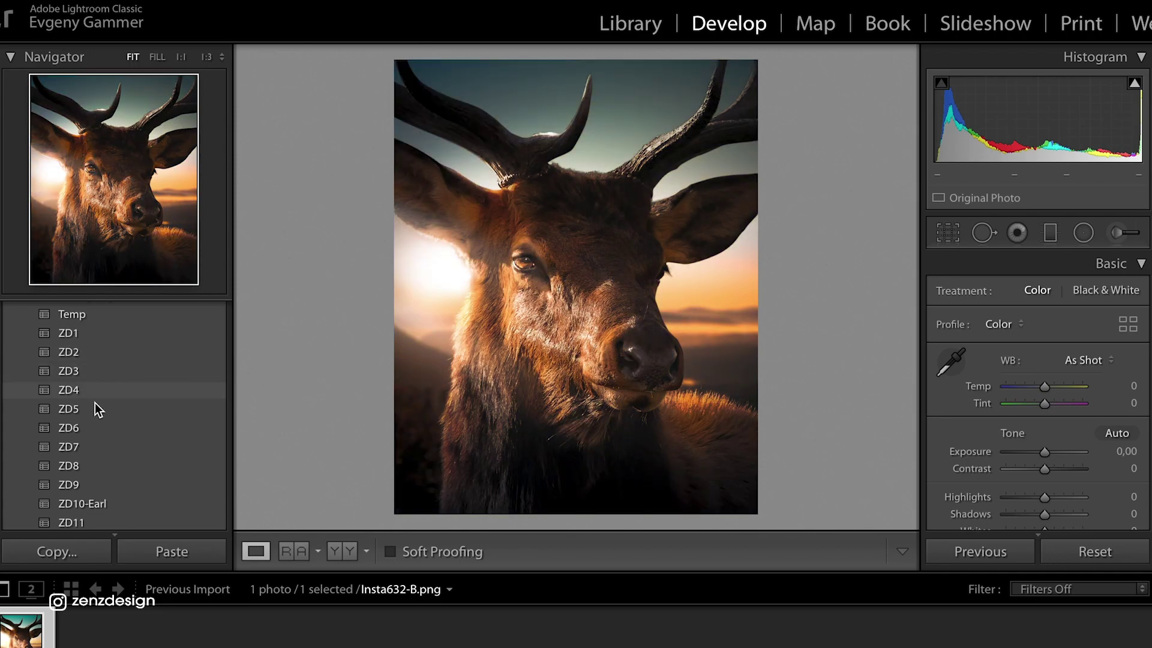
pyautogui.click(94, 423)
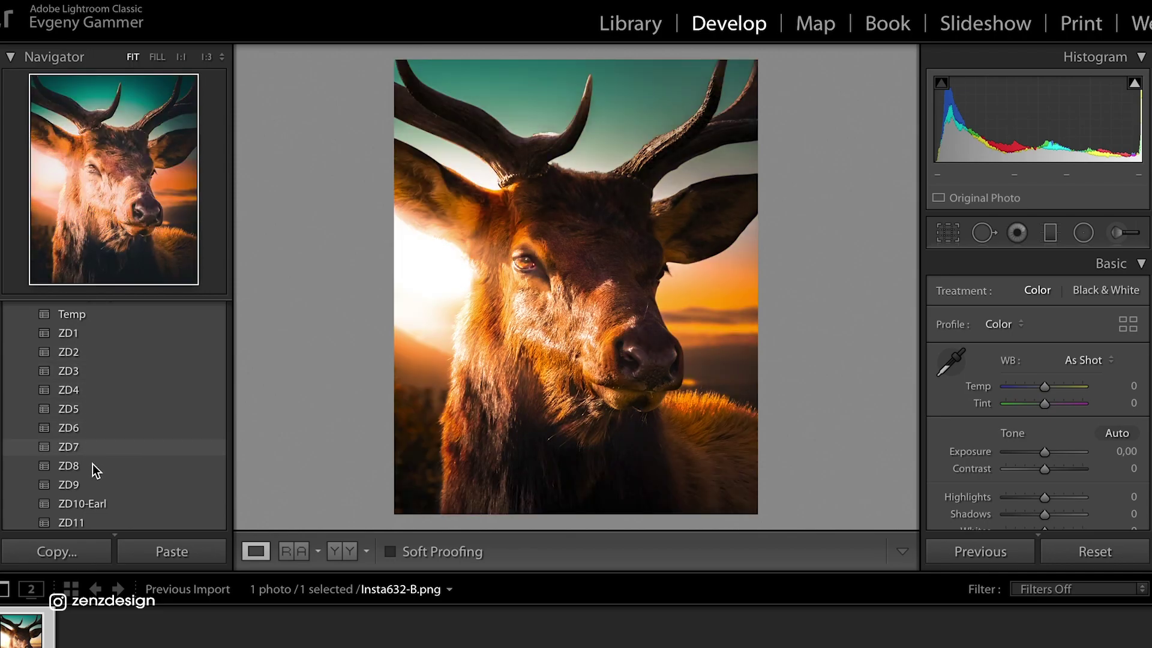
pyautogui.click(93, 463)
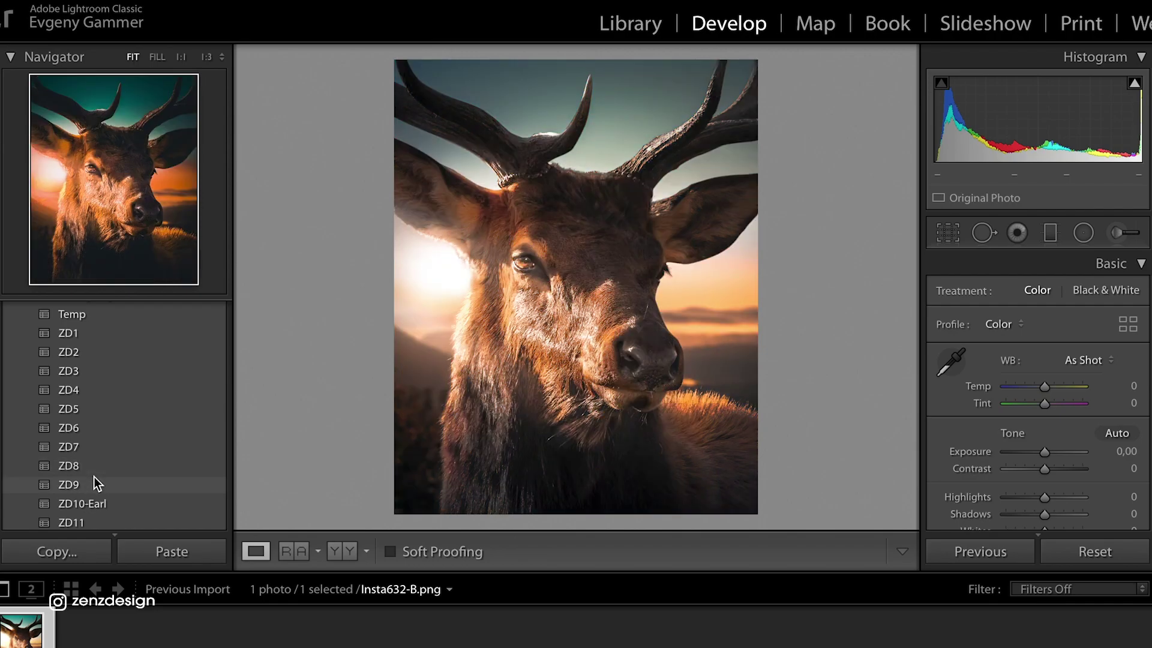
# - Compare presets ZD1 and ZD2 on the photo and apply ZD2
pyautogui.click(97, 351)
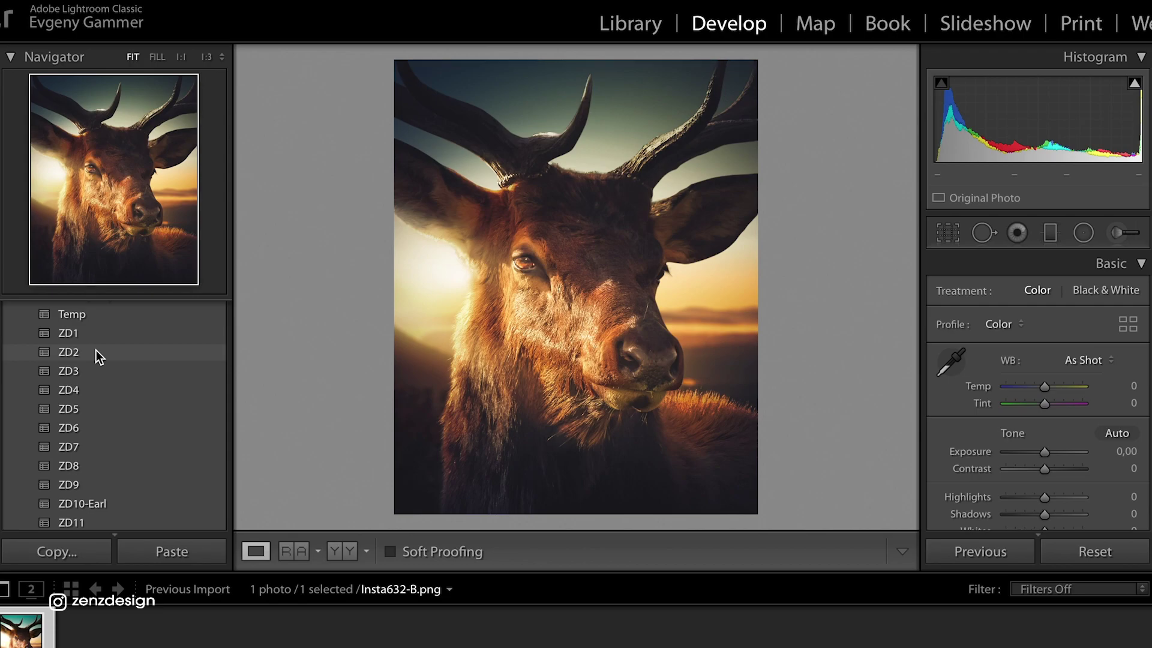
pyautogui.click(100, 336)
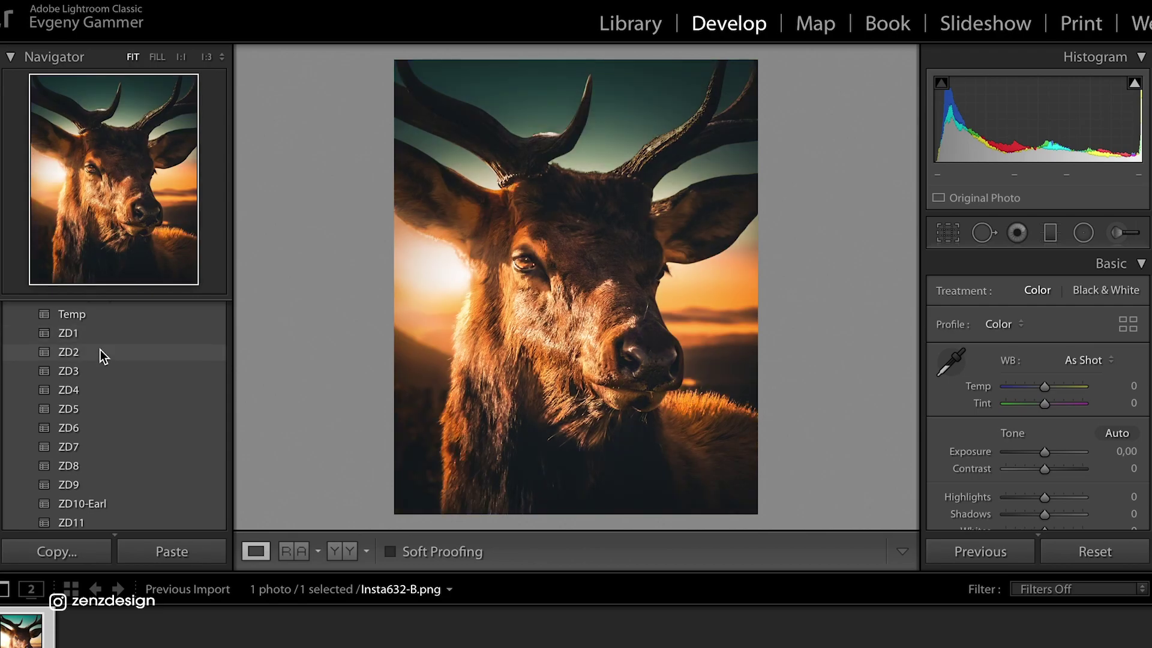
pyautogui.click(100, 352)
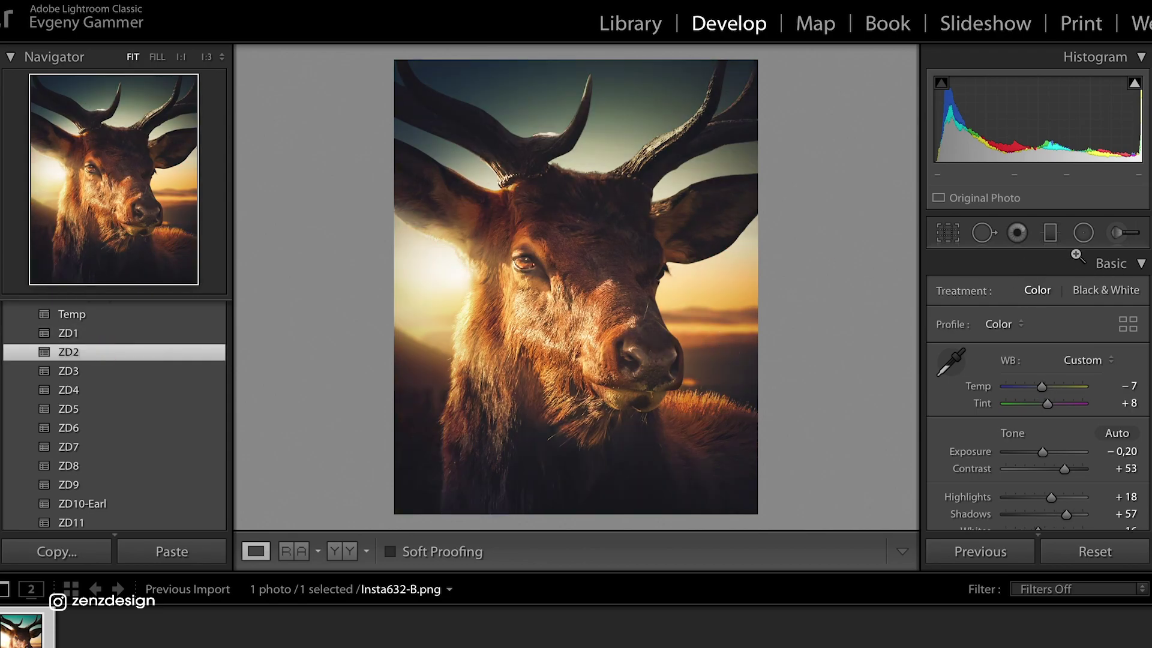
# - Reposition the preset's two radial filters, one centred on the bright sun and the other beside the deer's cheek
pyautogui.click(1084, 232)
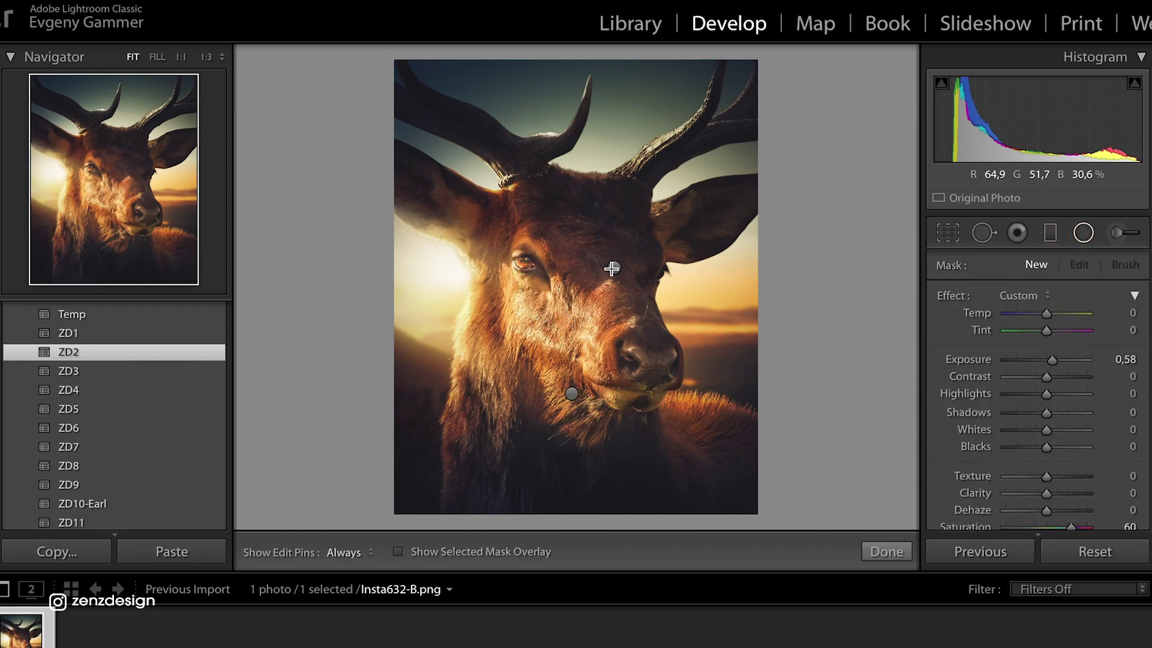
pyautogui.moveTo(612, 268); pyautogui.dragTo(430, 283)
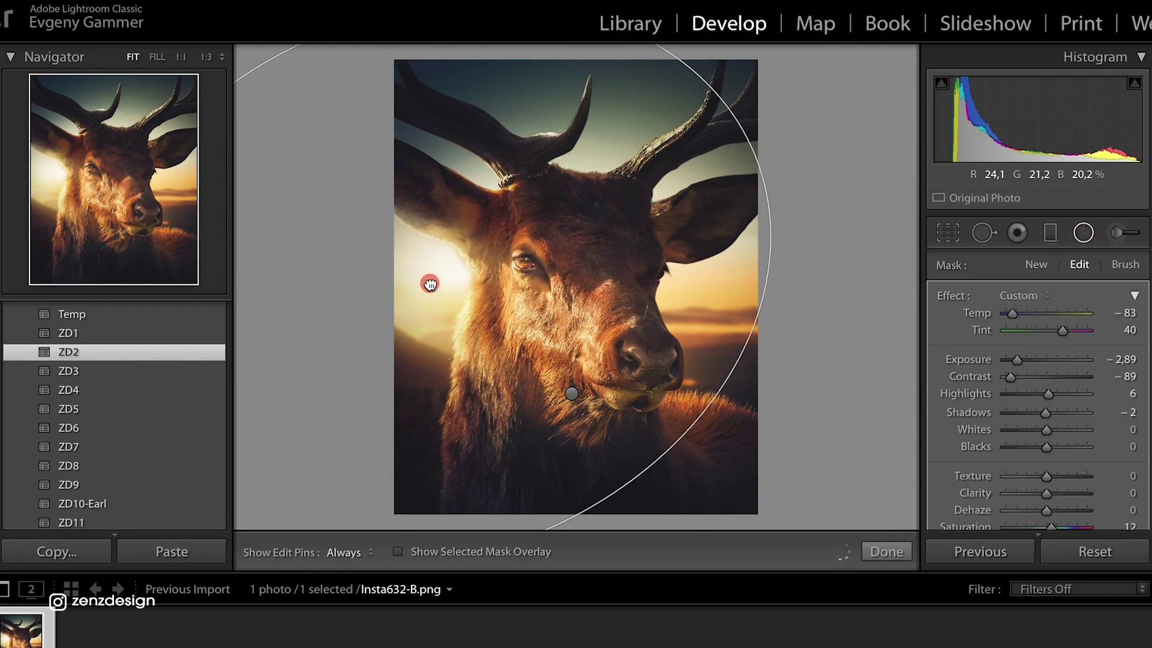
pyautogui.click(572, 395)
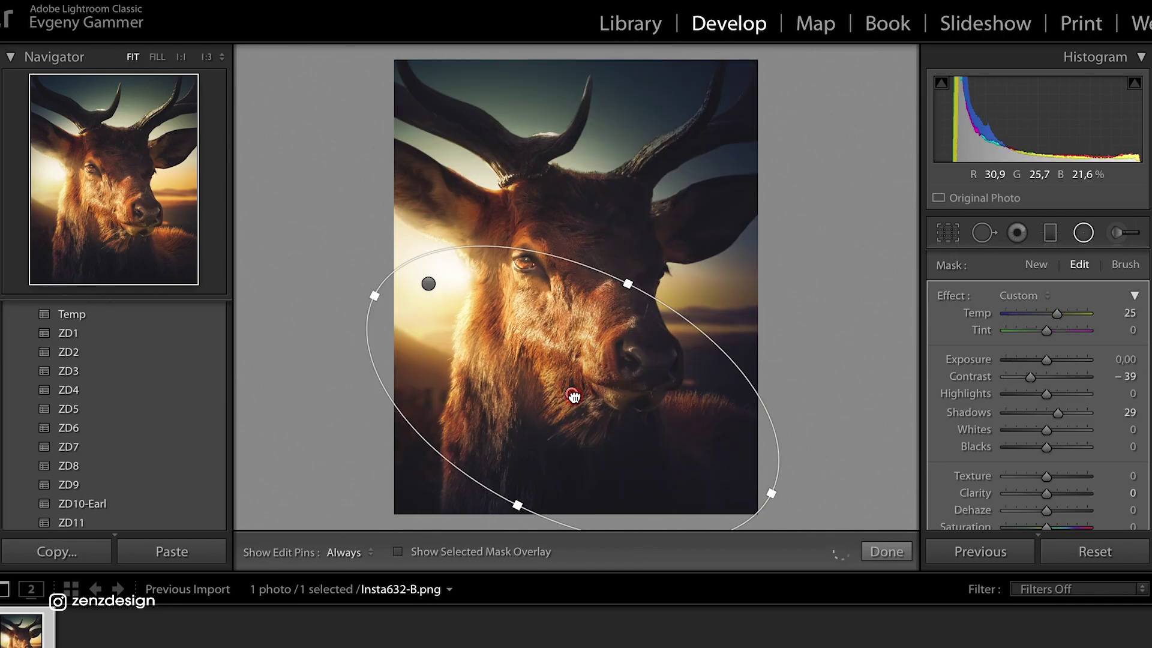
pyautogui.moveTo(571, 398); pyautogui.dragTo(504, 290)
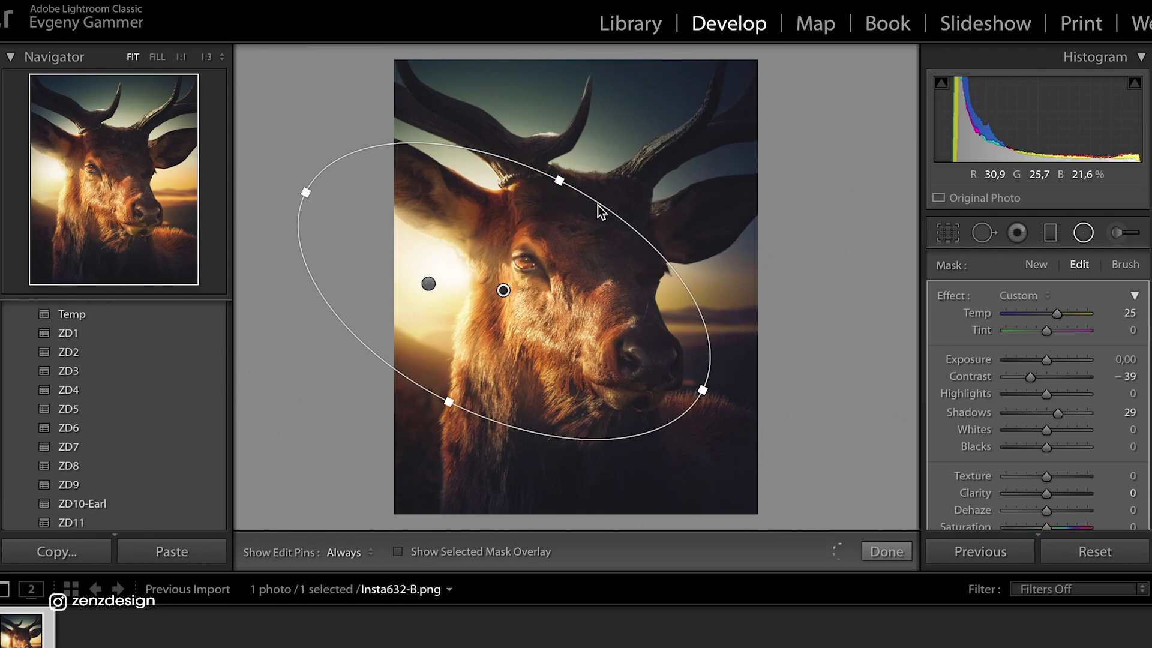
# - Enlarge and rotate the radial filter beside the cheek until its ellipse covers most of the photo
pyautogui.doubleClick(560, 181)
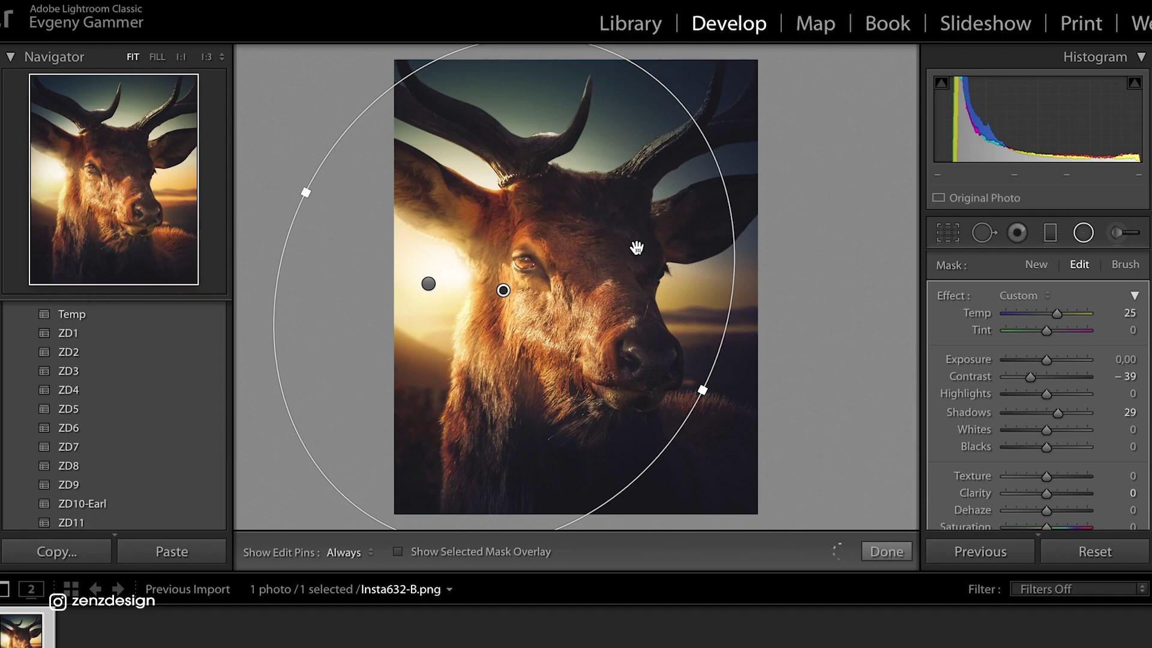
pyautogui.moveTo(700, 391); pyautogui.dragTo(879, 450)
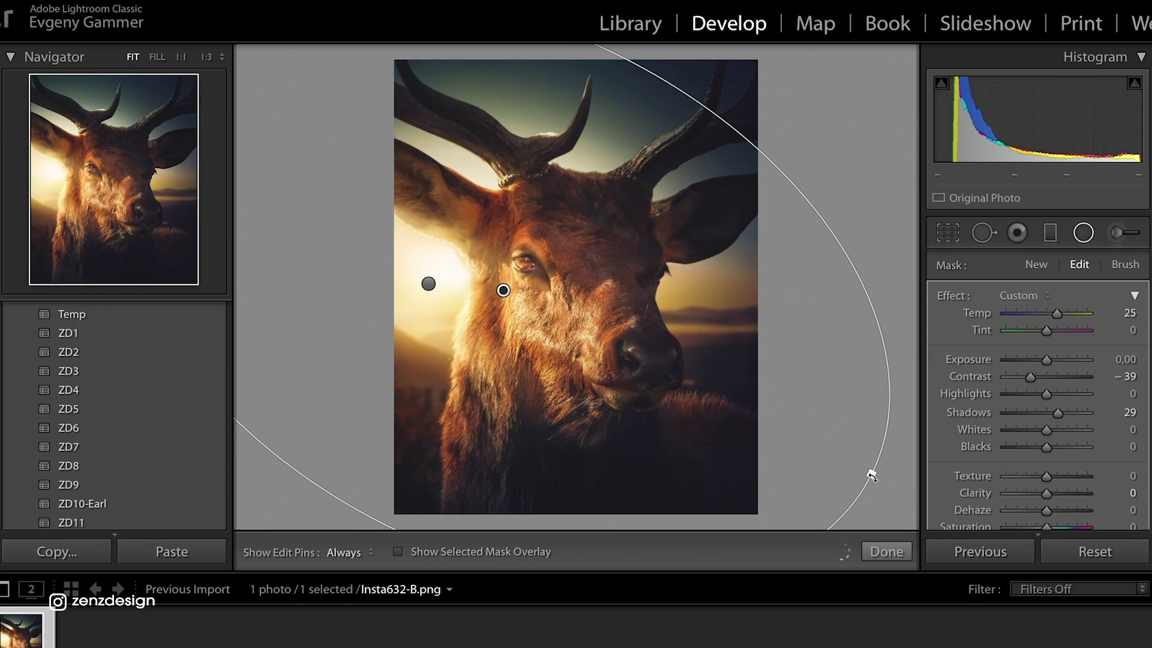
pyautogui.moveTo(873, 474); pyautogui.dragTo(882, 386)
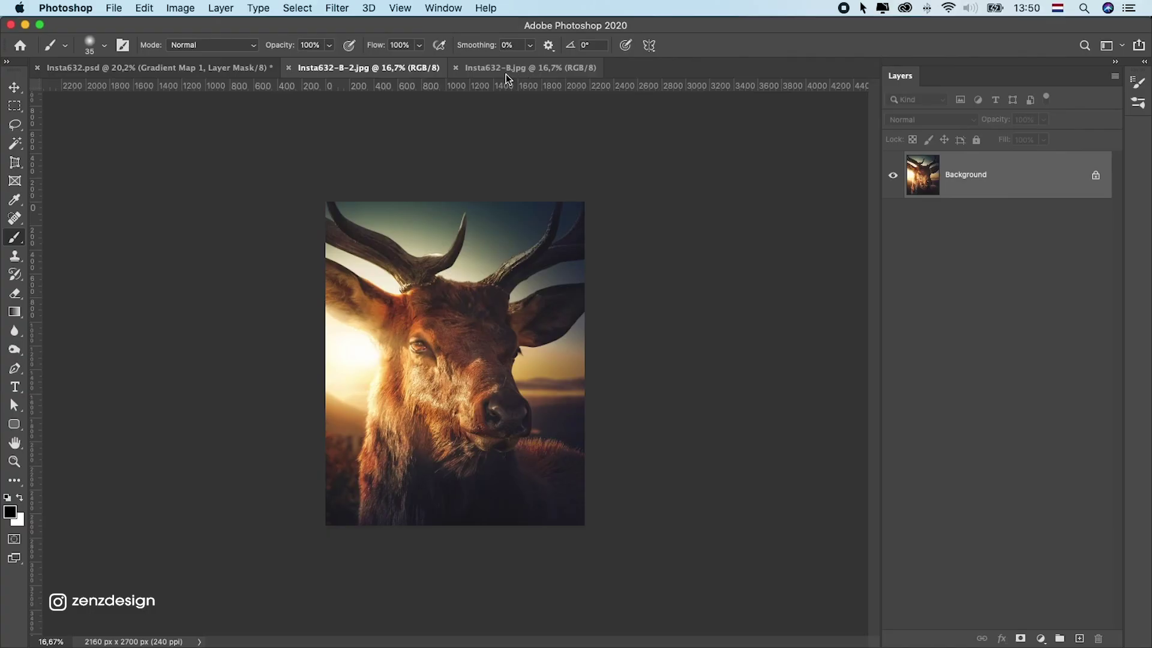
# - Compare both exported JPGs in Photoshop, then paste Insta632-B.jpg into Insta632.psd as the top layer and check it against the composite
pyautogui.click(509, 71)
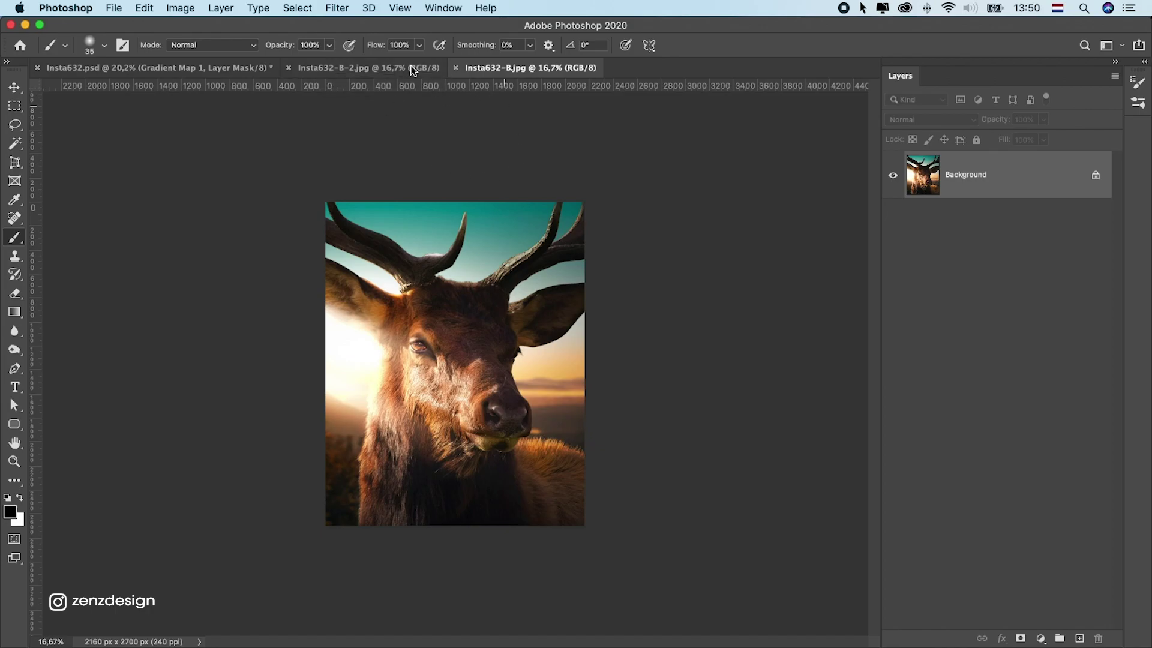
pyautogui.click(371, 71)
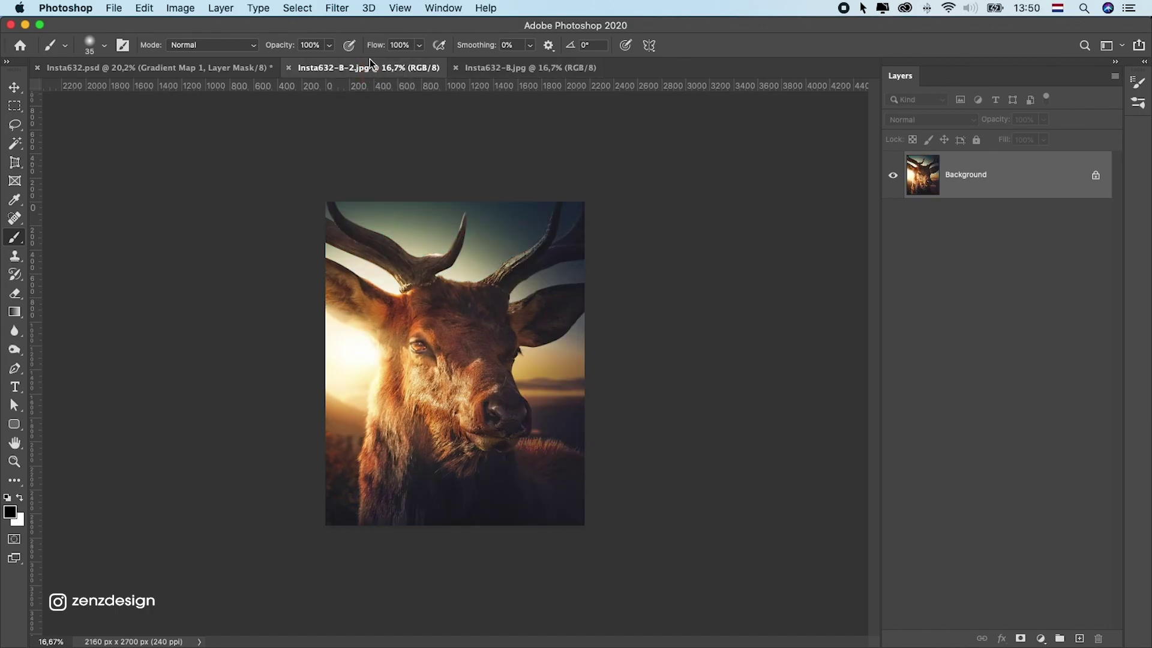
pyautogui.click(509, 70)
pyautogui.click(196, 71)
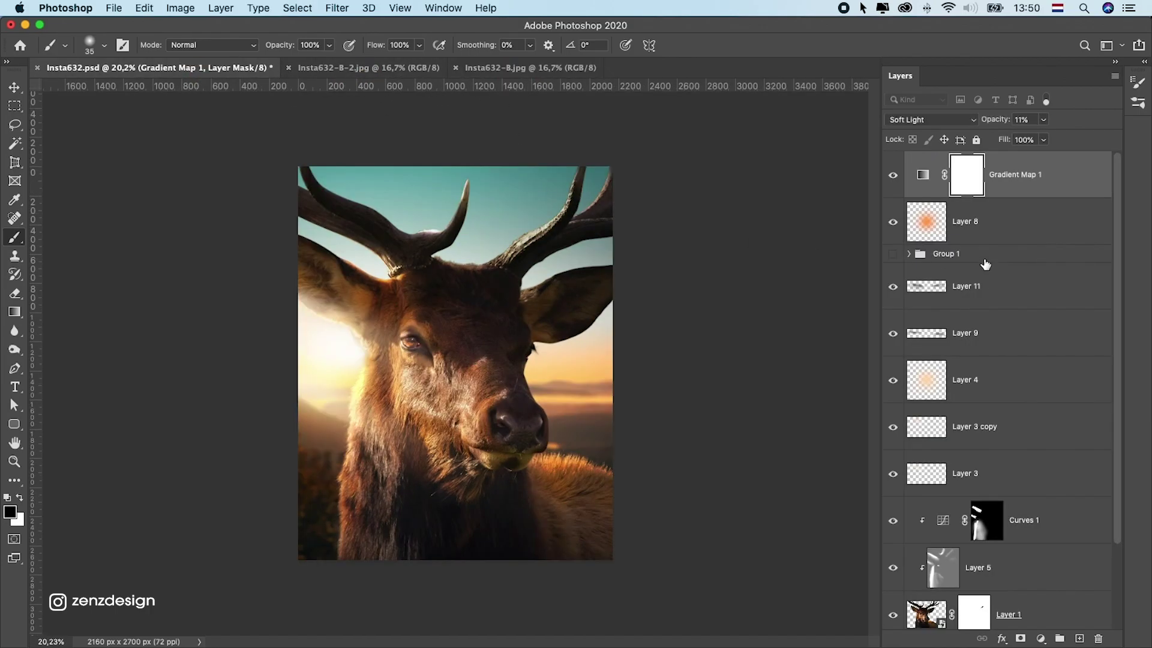
pyautogui.press('cmd+v')
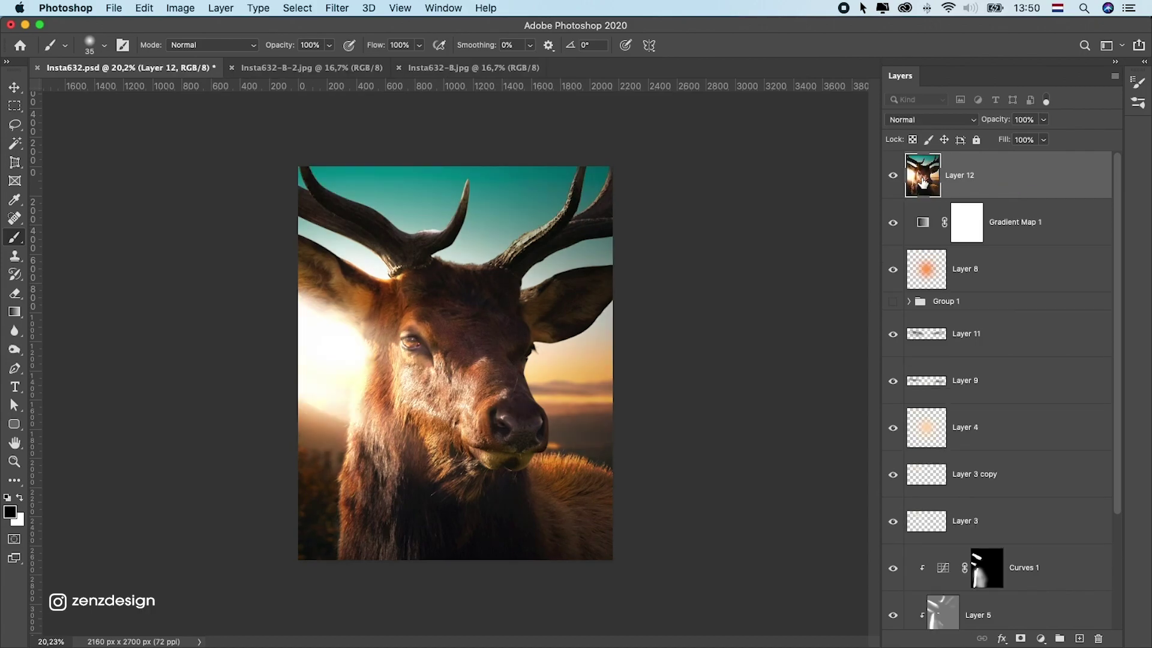
pyautogui.click(893, 176)
pyautogui.click(894, 176)
# - Copy the whole Insta632-B-2.jpg image and paste it into Insta632.psd as a new top layer
pyautogui.click(293, 67)
pyautogui.press('cmd+a')
pyautogui.press('cmd+c')
pyautogui.click(168, 67)
pyautogui.press('cmd+v')
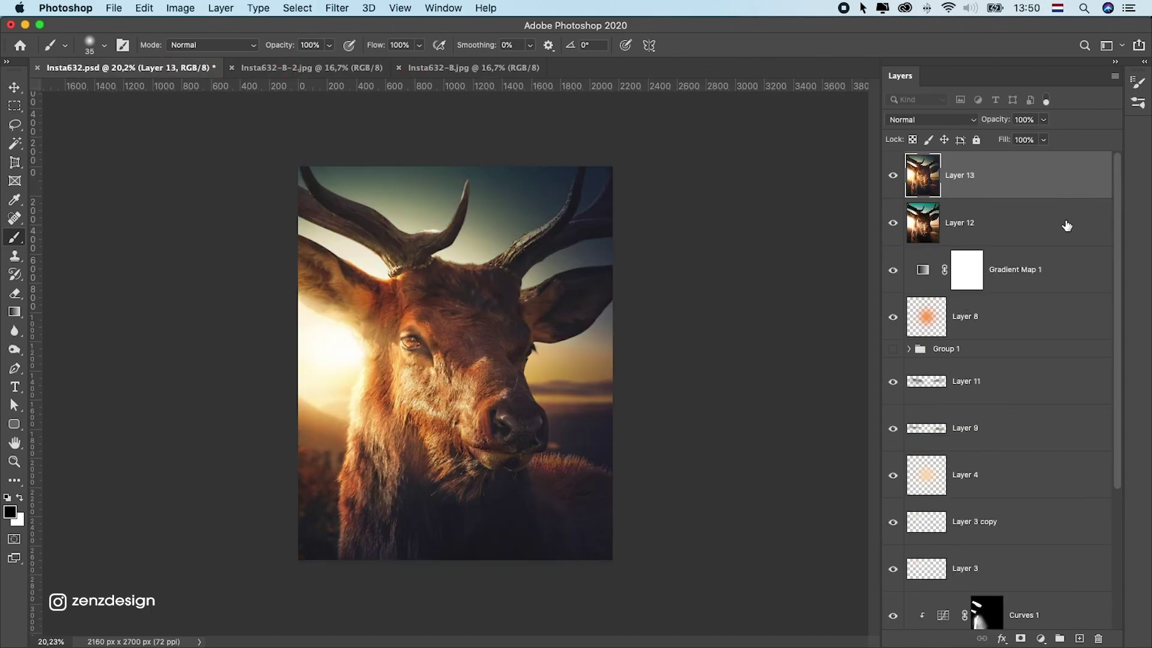
# - Compare the pasted Insta632-B-2 layer with the one below and set its opacity to 62%
pyautogui.click(975, 209)
pyautogui.click(893, 175)
pyautogui.click(1044, 119)
pyautogui.moveTo(1047, 136); pyautogui.dragTo(1024, 141)
pyautogui.click(986, 182)
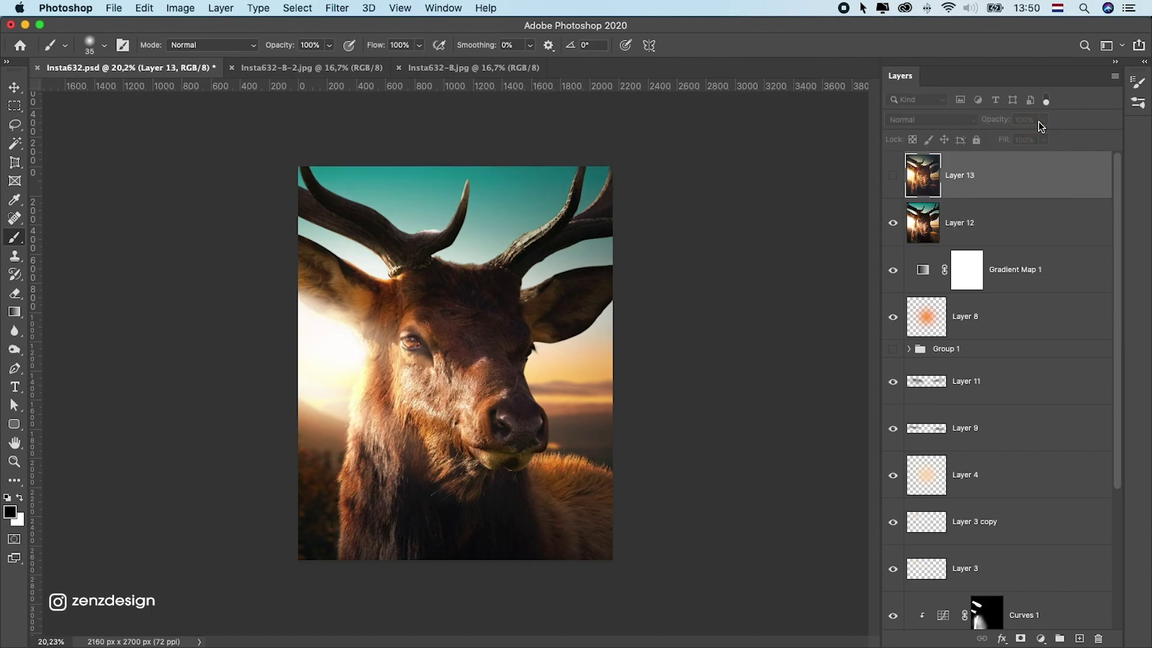
pyautogui.click(893, 175)
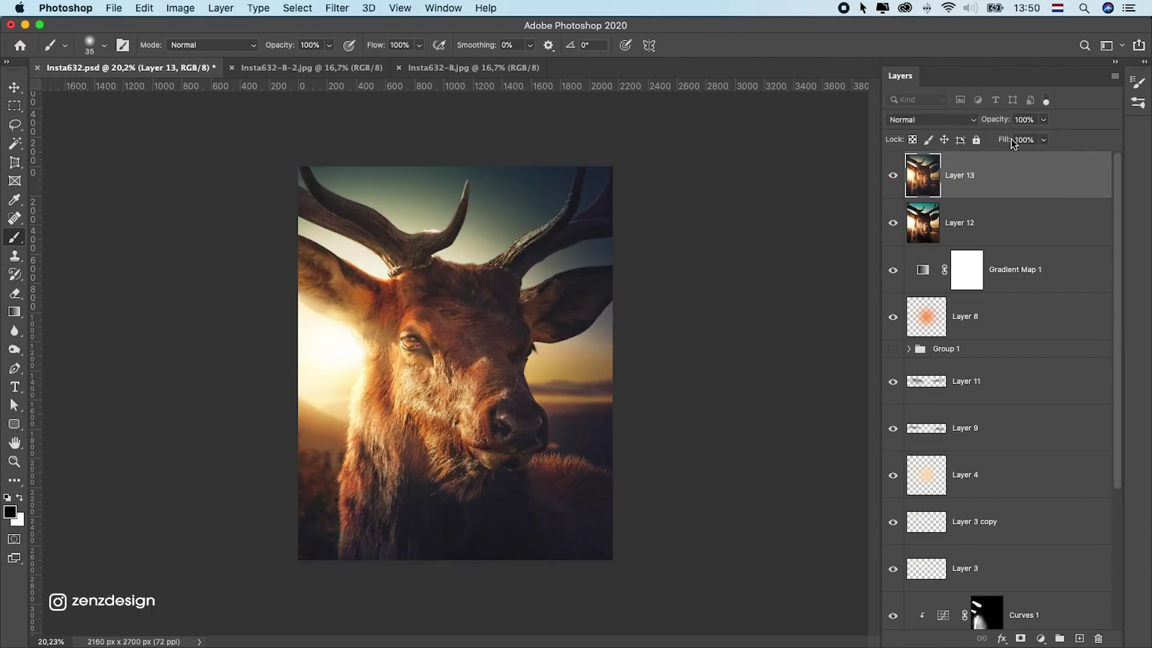
pyautogui.click(1044, 120)
pyautogui.moveTo(1014, 149)
pyautogui.mouseDown()
pyautogui.moveTo(974, 137)
pyautogui.moveTo(1014, 141)
pyautogui.mouseUp()
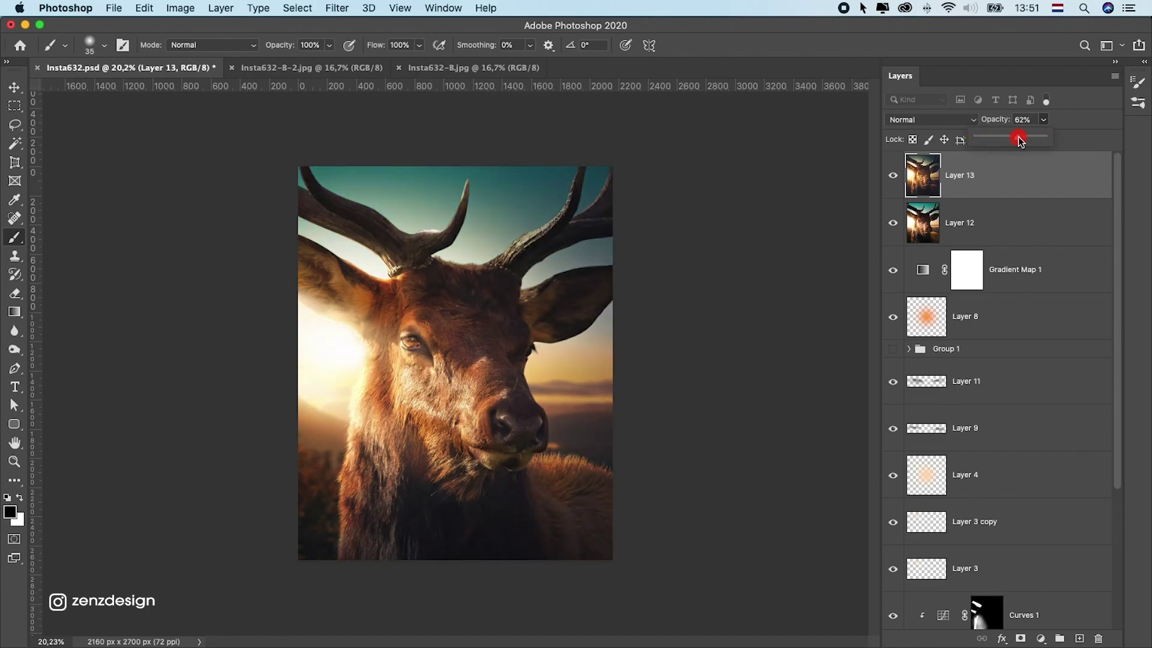
pyautogui.click(971, 191)
pyautogui.scroll(-6, 543, 393)
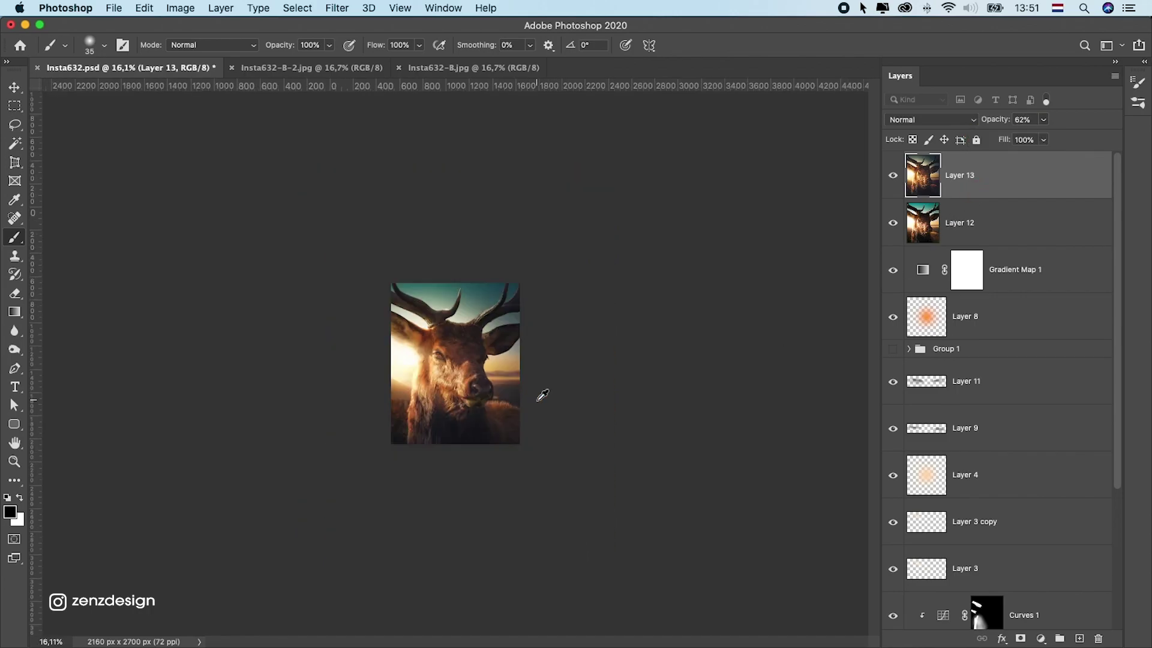
pyautogui.scroll(5, 543, 393)
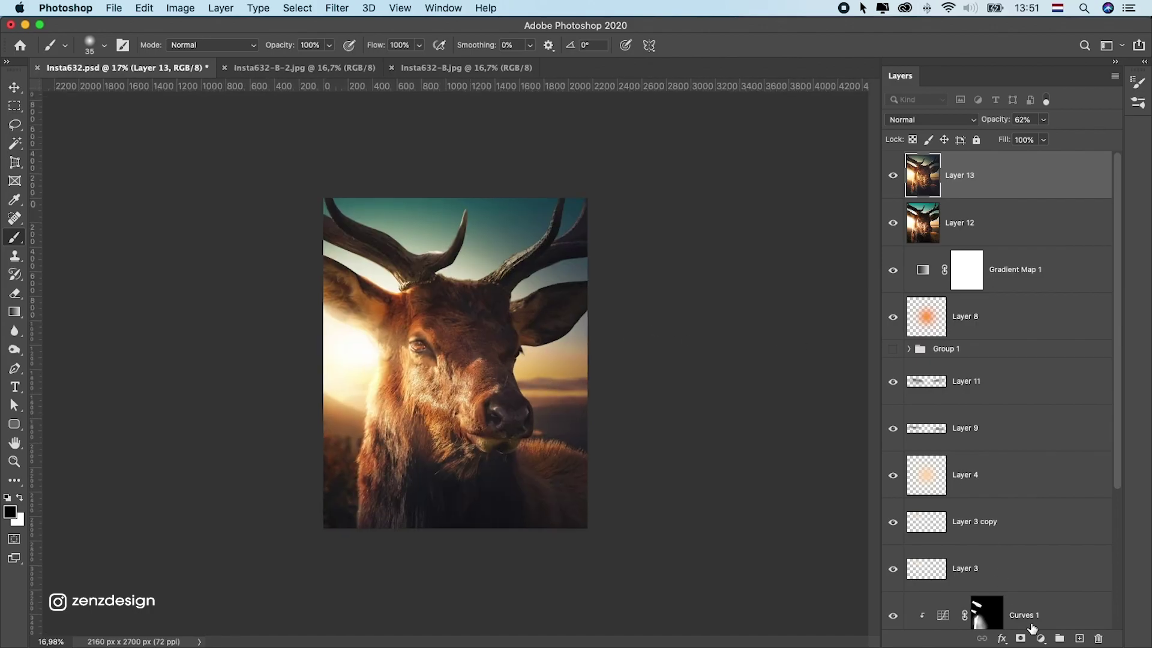
# - Add a Curves adjustment layer on top, setting the RGB white point input to 250 and moving the black point slightly inward
pyautogui.click(1041, 639)
pyautogui.click(856, 288)
pyautogui.moveTo(956, 185)
pyautogui.mouseDown()
pyautogui.moveTo(939, 178)
pyautogui.moveTo(952, 174)
pyautogui.mouseUp()
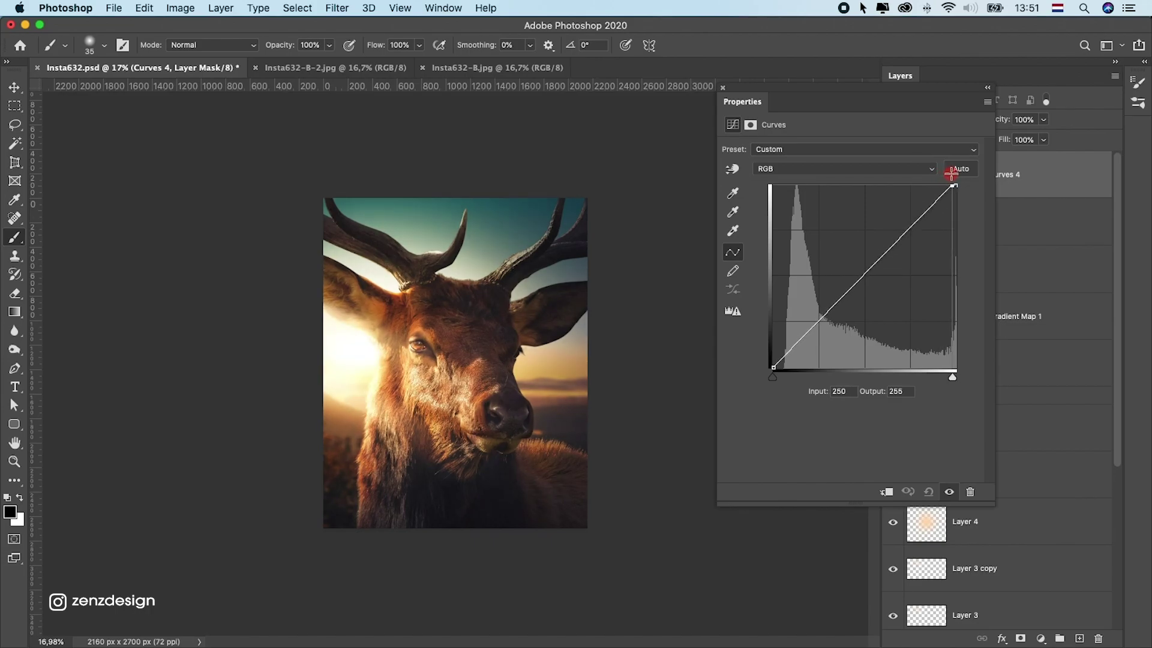
pyautogui.moveTo(774, 367); pyautogui.dragTo(779, 367)
# - Set the Curves black point input to 3 for Red and 4 for Green, and adjust the Blue channel's black point slightly
pyautogui.click(773, 171)
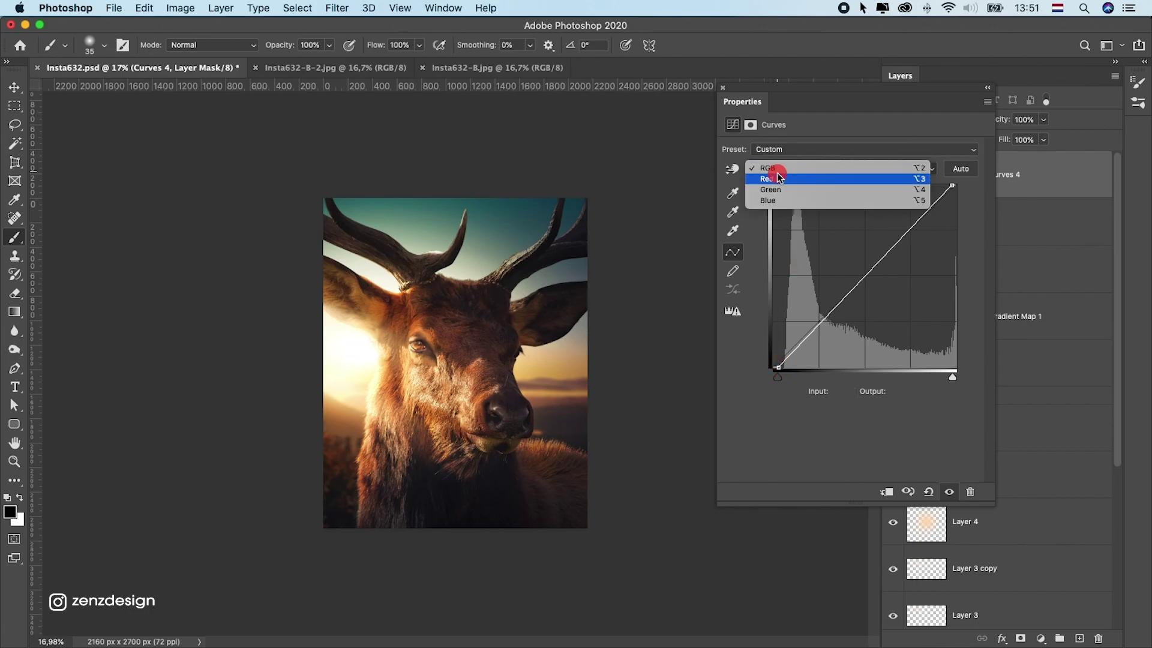
pyautogui.click(778, 177)
pyautogui.moveTo(773, 367); pyautogui.dragTo(774, 394)
pyautogui.click(785, 173)
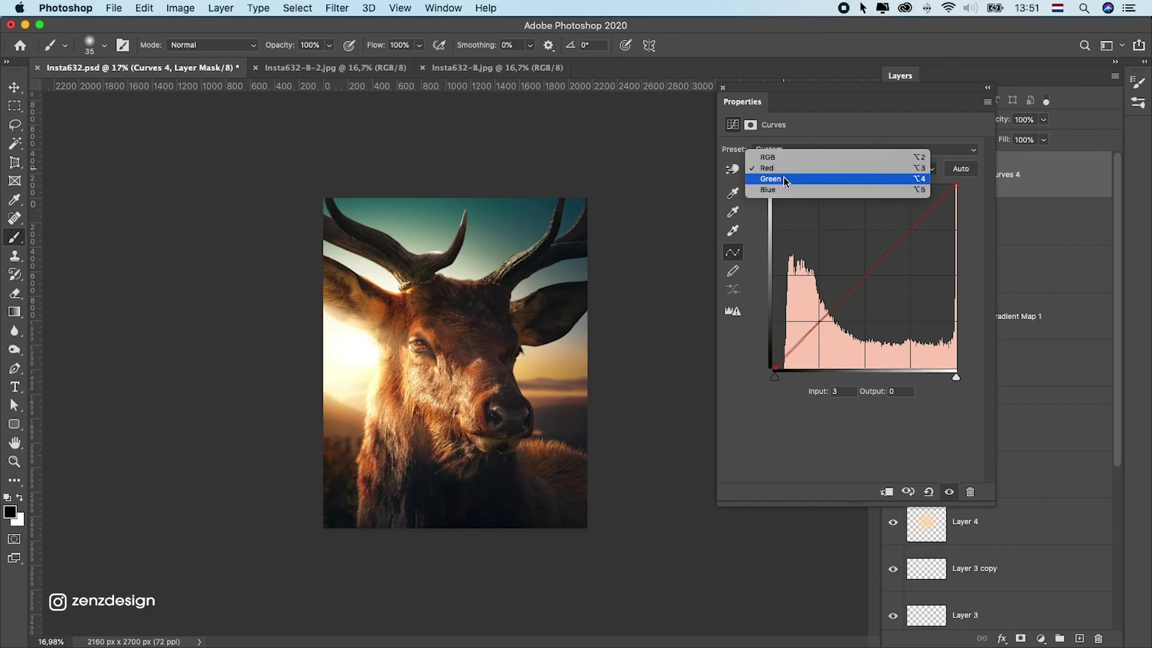
pyautogui.click(780, 179)
pyautogui.moveTo(778, 374); pyautogui.dragTo(779, 384)
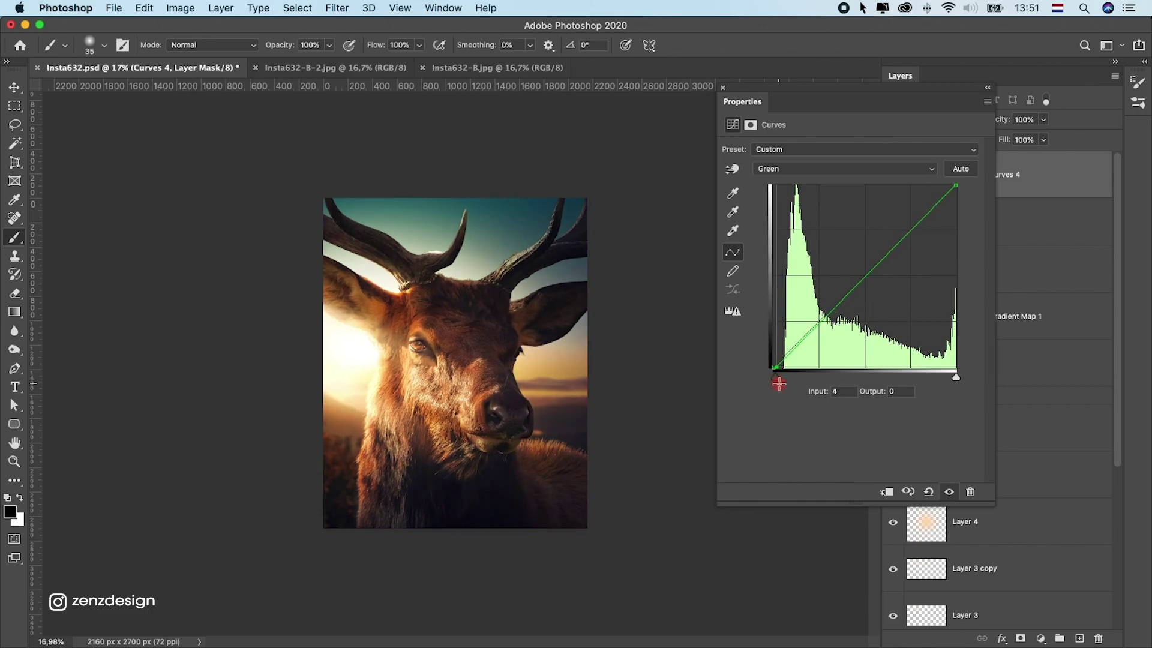
pyautogui.click(780, 169)
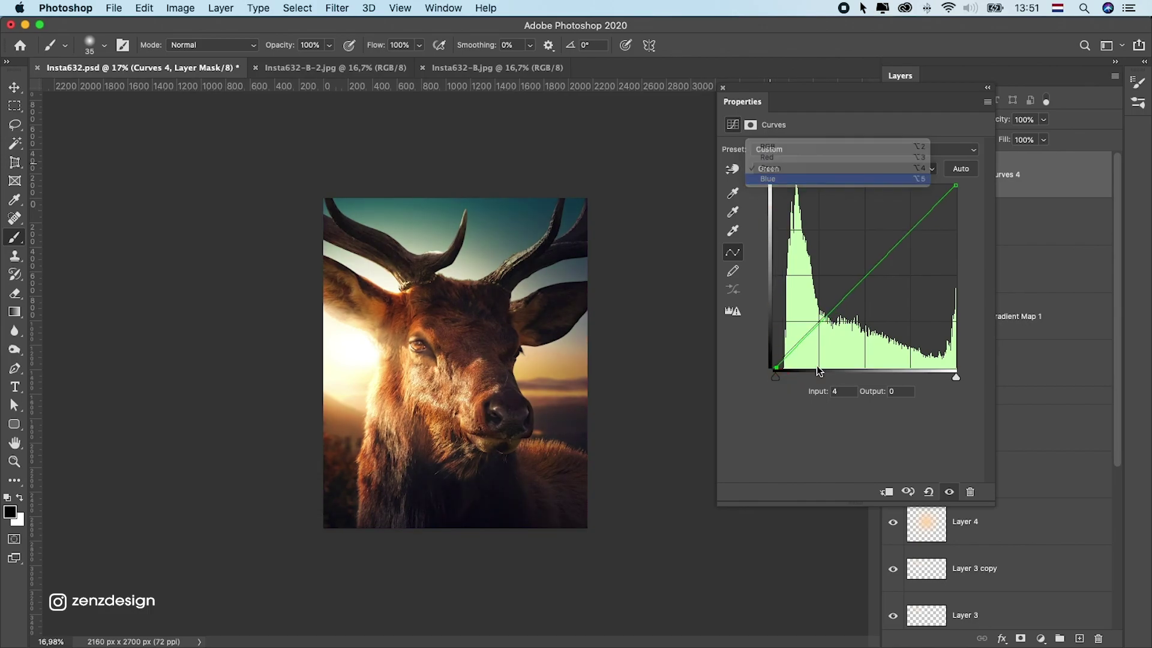
pyautogui.click(780, 179)
pyautogui.moveTo(774, 369); pyautogui.dragTo(709, 103)
pyautogui.click(723, 88)
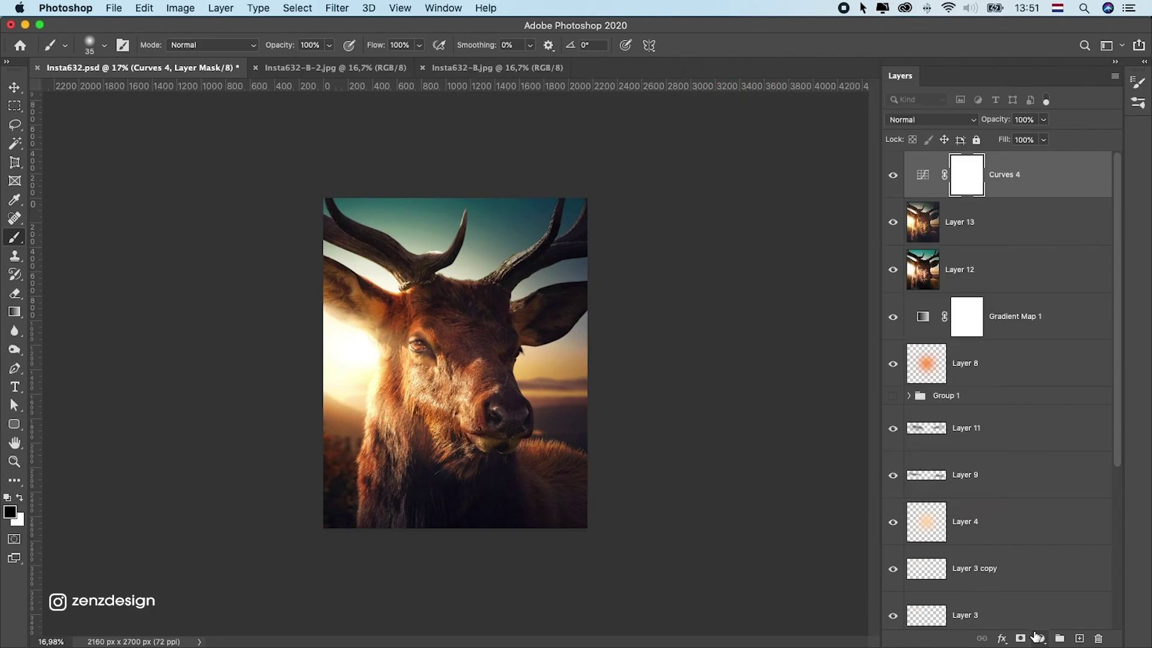
# - Add a Color Balance adjustment layer on top, try small midtone shifts toward red and blue, and undo them
pyautogui.click(1041, 638)
pyautogui.click(1061, 491)
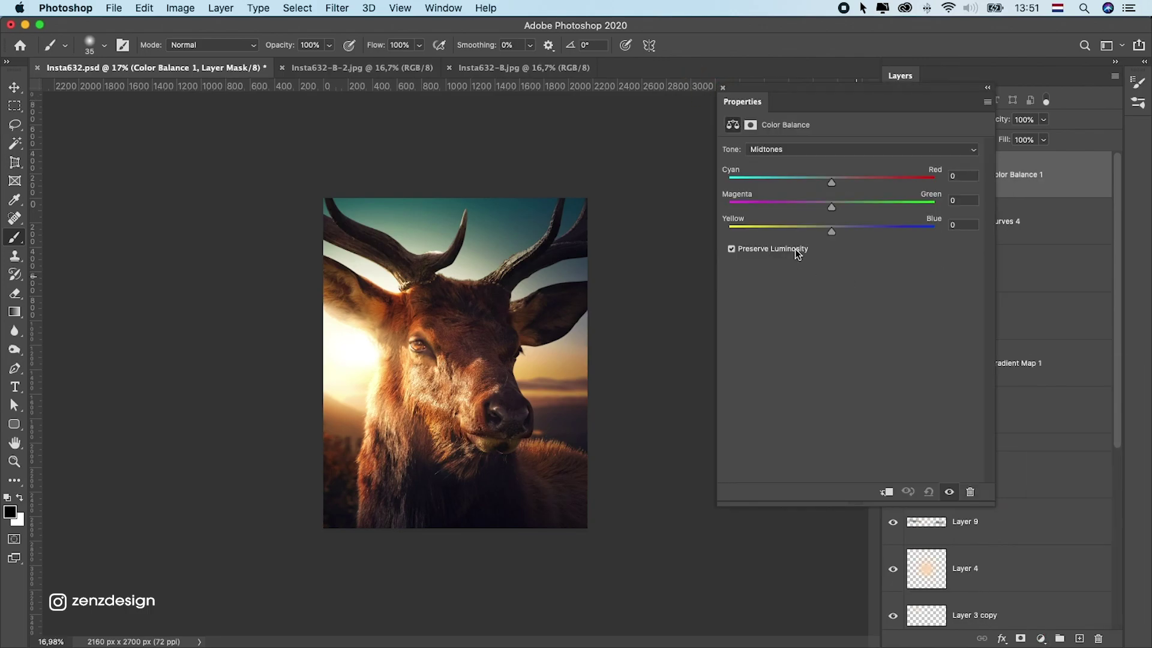
pyautogui.moveTo(832, 183)
pyautogui.mouseDown()
pyautogui.moveTo(852, 186)
pyautogui.moveTo(838, 185)
pyautogui.mouseUp()
pyautogui.press('super+z')
pyautogui.moveTo(822, 234); pyautogui.dragTo(838, 238)
pyautogui.press('super+z')
pyautogui.click(723, 90)
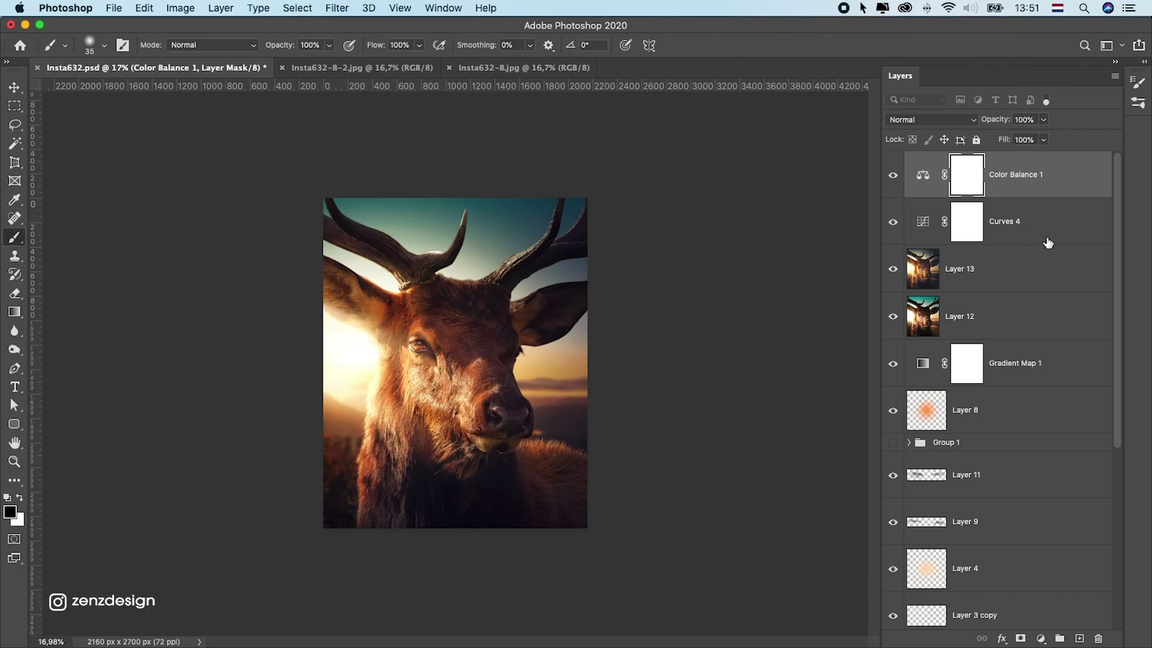
# - Stamp all visible layers into a new top layer and set its blend mode to Vivid Light
pyautogui.press('ctrl+alt+shift+super+e')
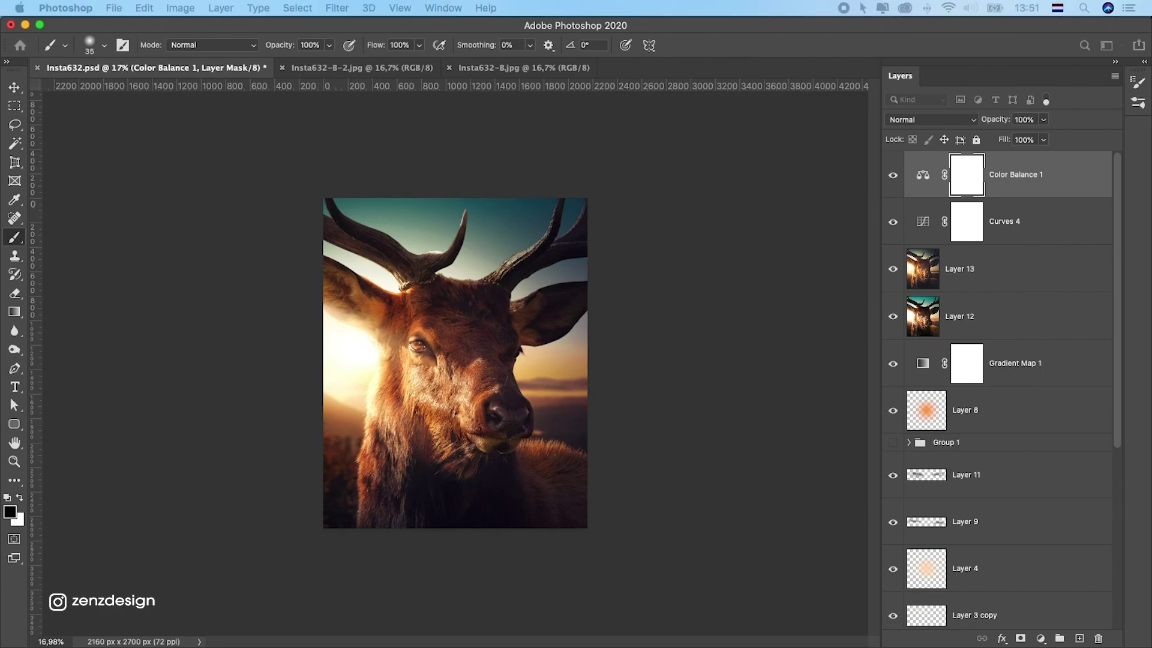
pyautogui.press('super+alt+j')
pyautogui.press('Escape')
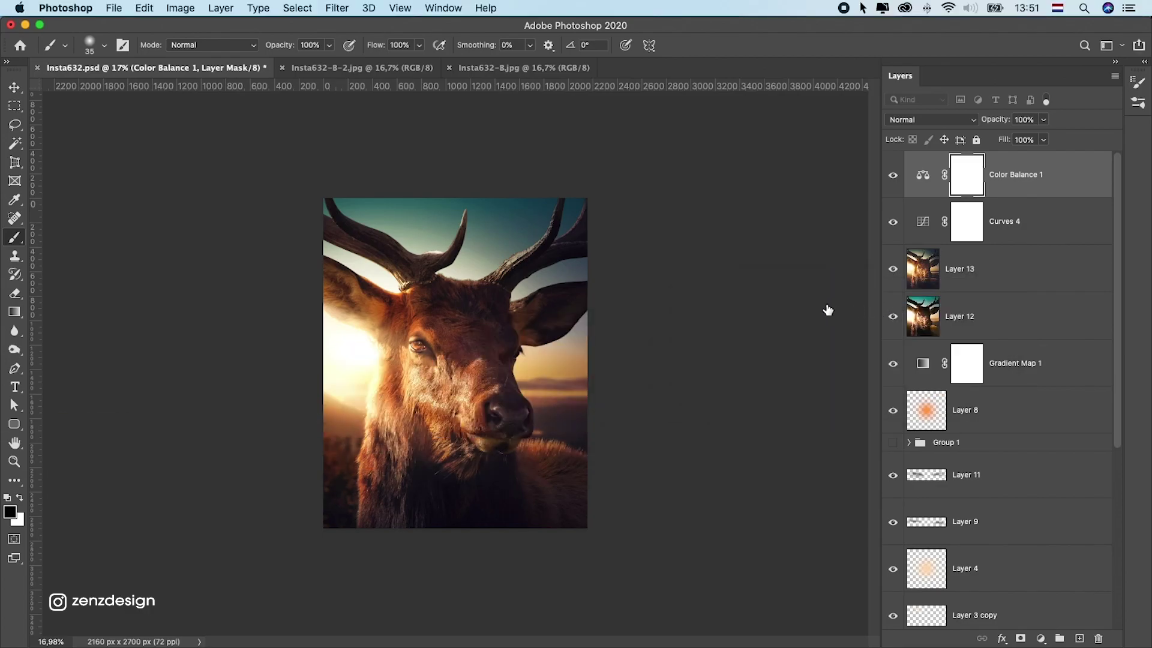
pyautogui.press('super+alt+shift+e')
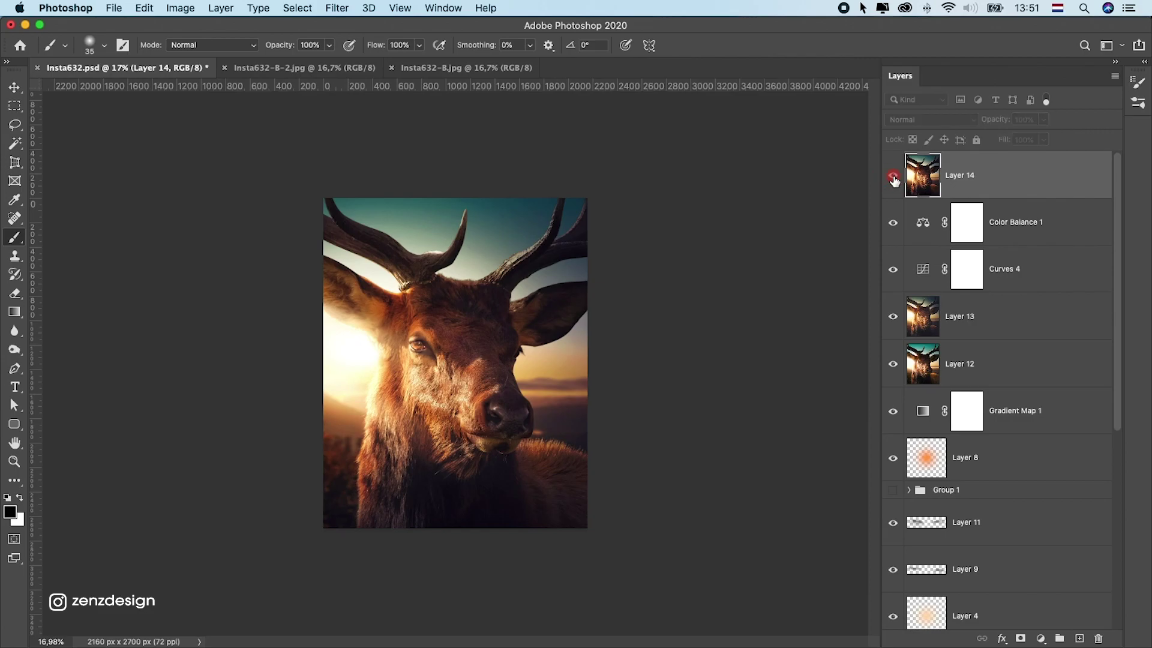
pyautogui.click(893, 176)
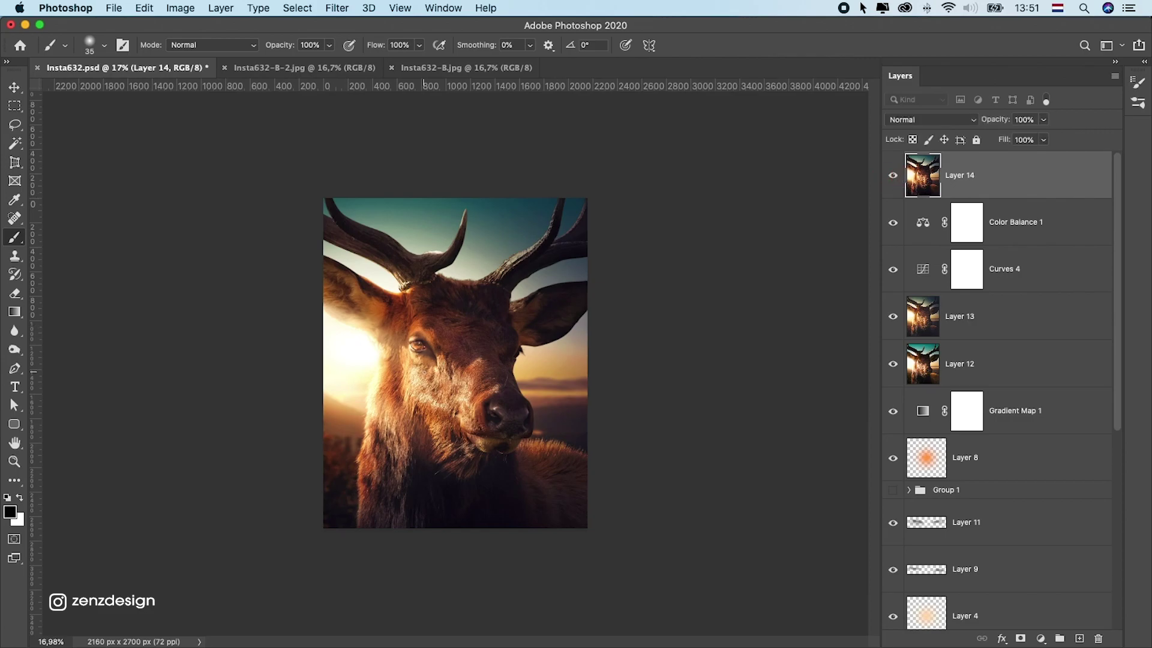
pyautogui.click(922, 122)
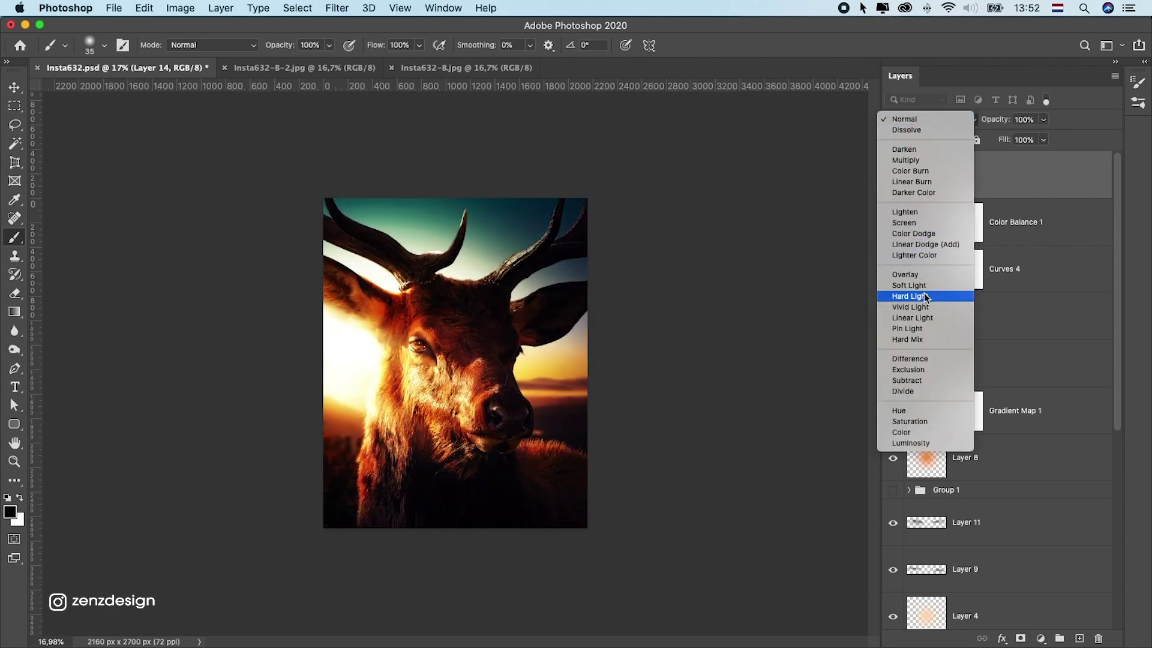
pyautogui.click(915, 306)
# - Sharpen the Vivid Light layer with a High Pass filter of about 0.8 pixels radius
pyautogui.click(337, 7)
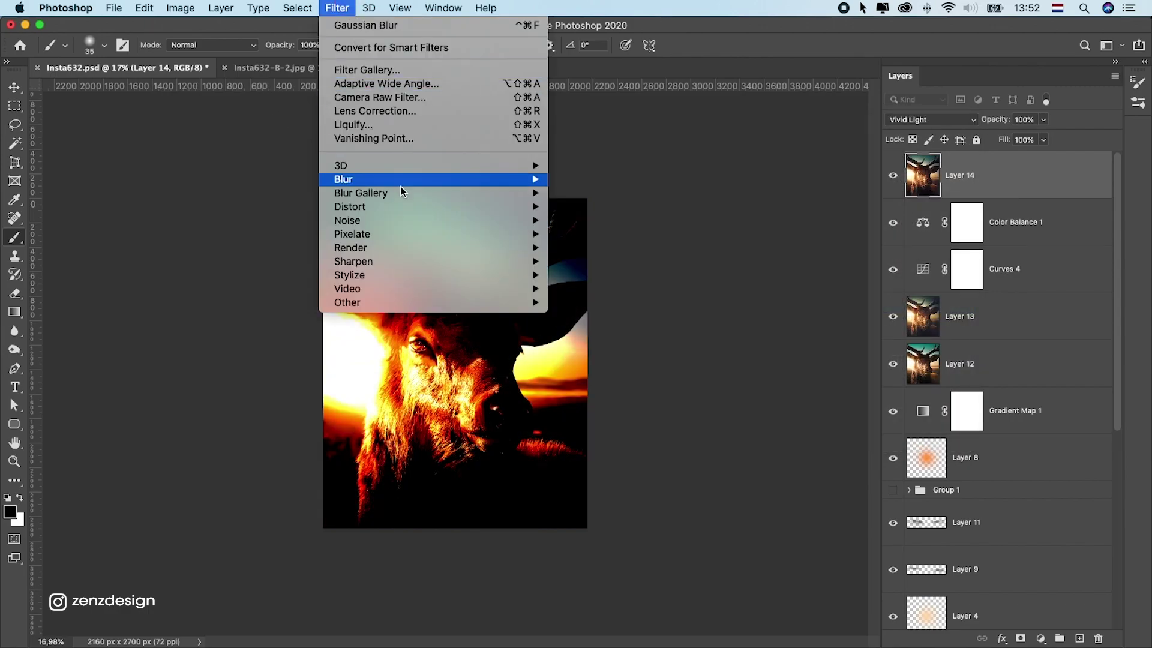
pyautogui.moveTo(419, 302)
pyautogui.click(627, 315)
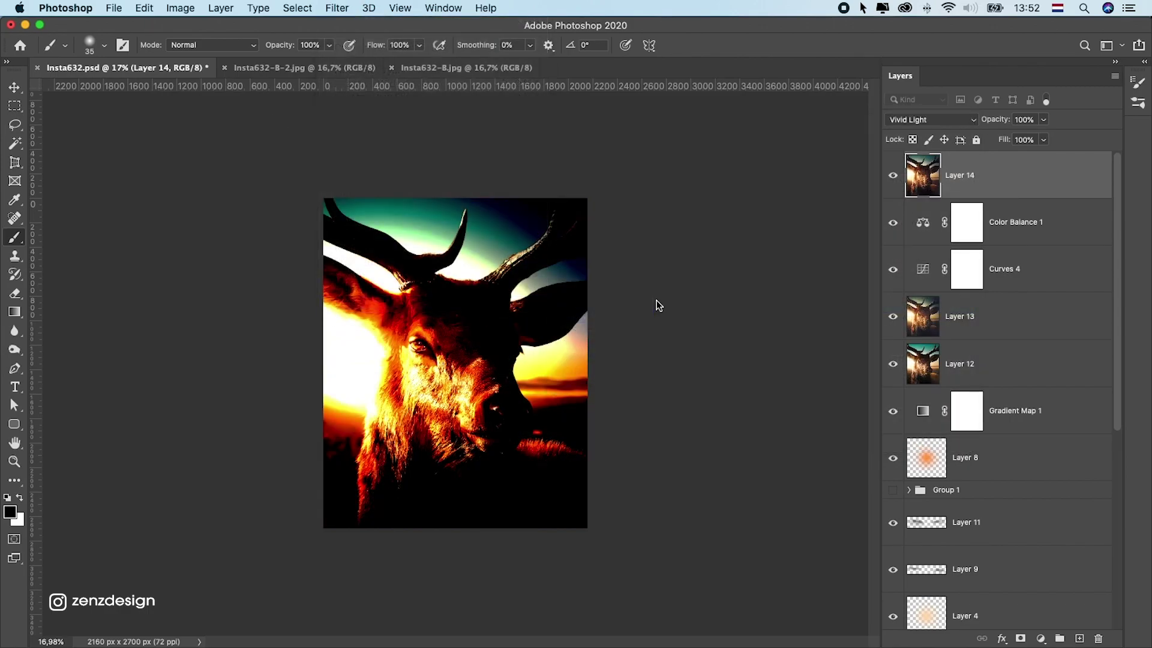
pyautogui.moveTo(599, 145); pyautogui.dragTo(717, 107)
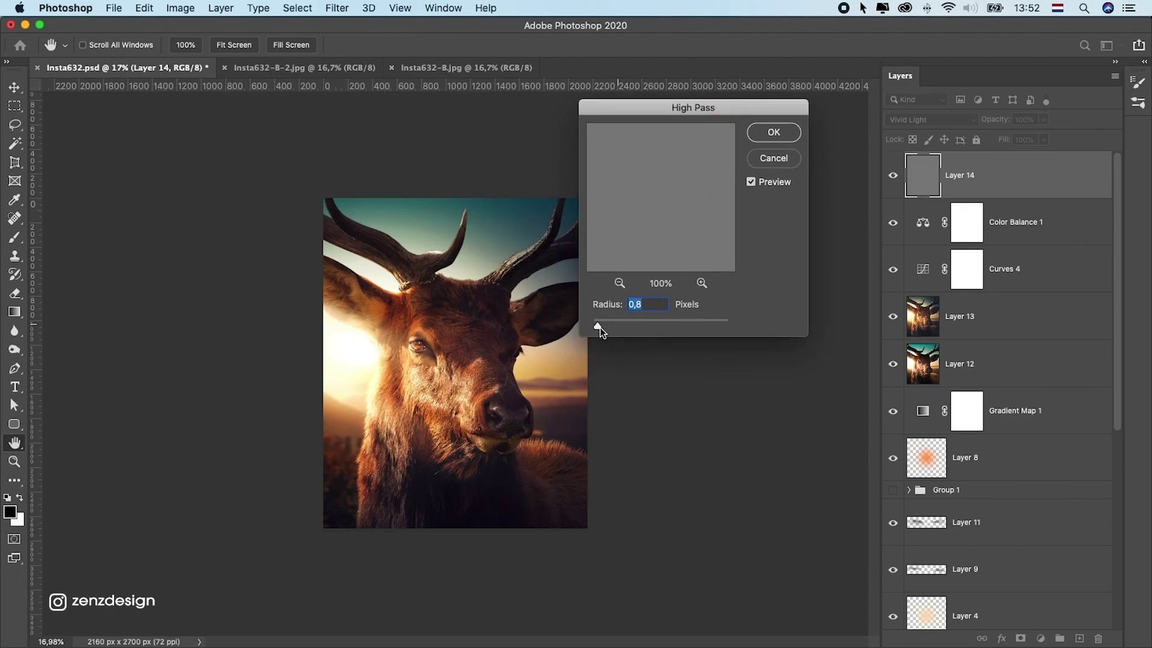
pyautogui.scroll(2, 461, 371)
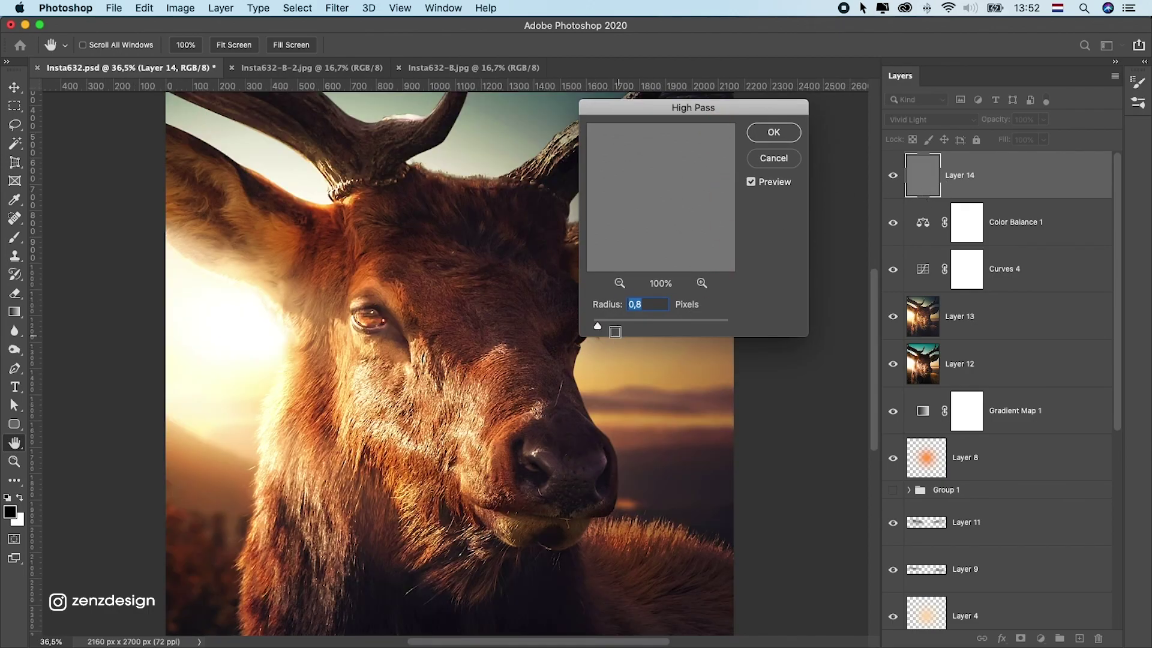
pyautogui.moveTo(598, 326)
pyautogui.mouseDown()
pyautogui.moveTo(620, 327)
pyautogui.moveTo(599, 327)
pyautogui.mouseUp()
pyautogui.press('Return')
pyautogui.press('b')
pyautogui.scroll(-3, 528, 326)
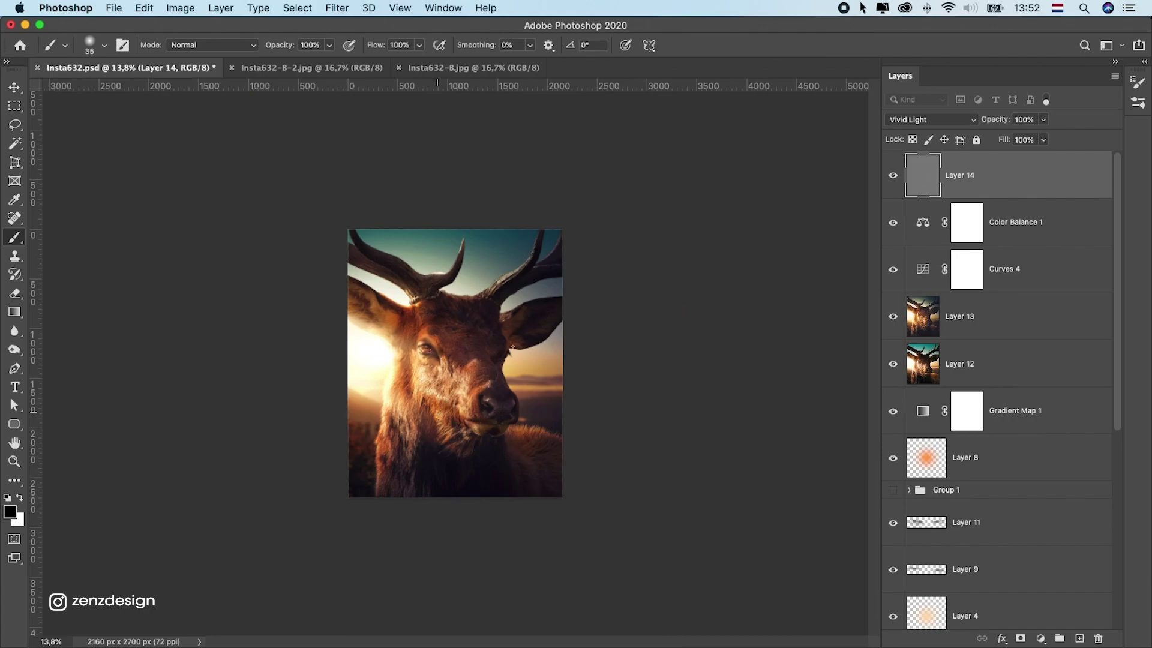
pyautogui.scroll(3, 512, 347)
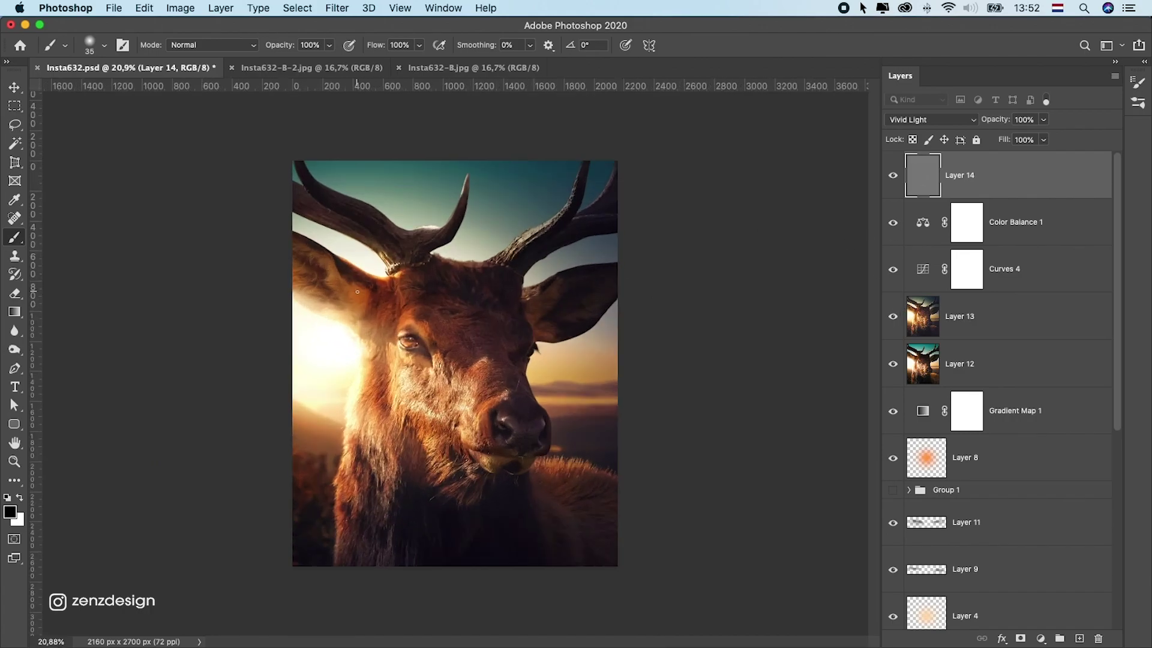